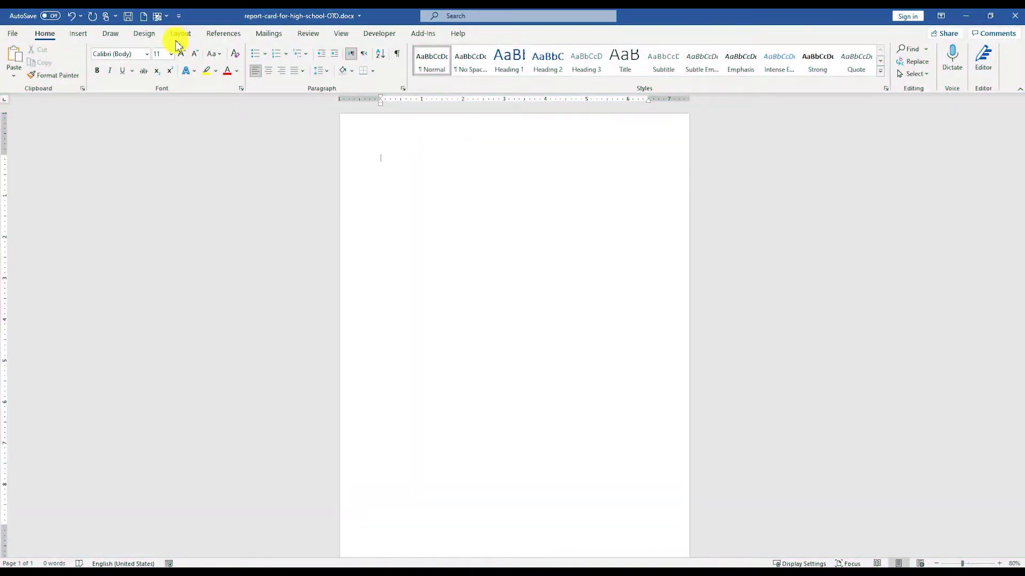
- Set the top and bottom page margins to 0.75 inch, keeping left and right at 1 inch
{"action": "left_click", "coordinate": [180, 35]}
{"action": "left_click", "coordinate": [15, 69]}
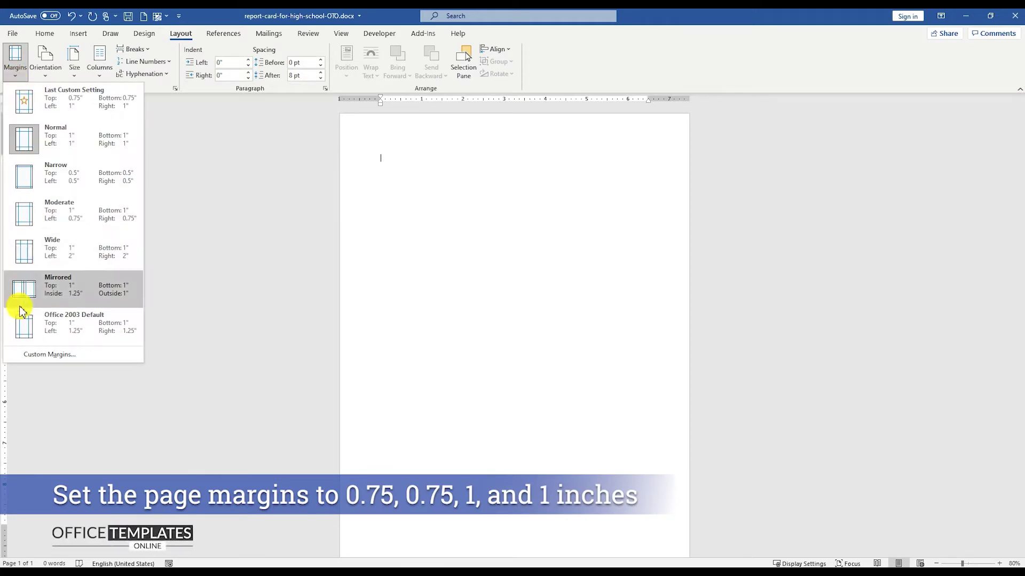
{"action": "left_click", "coordinate": [28, 355]}
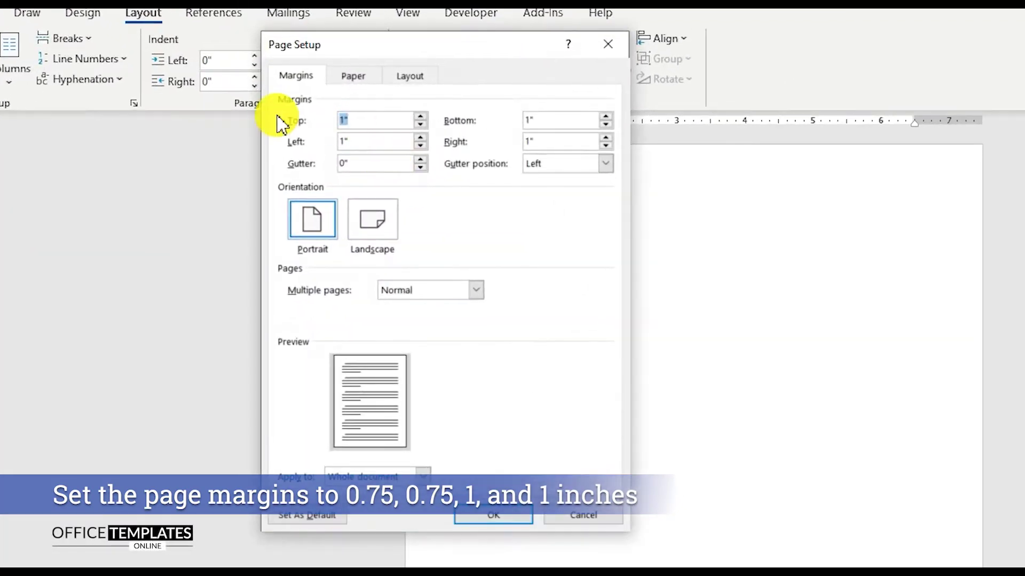
{"action": "type", "text": "0.75"}
{"action": "key", "text": "Tab"}
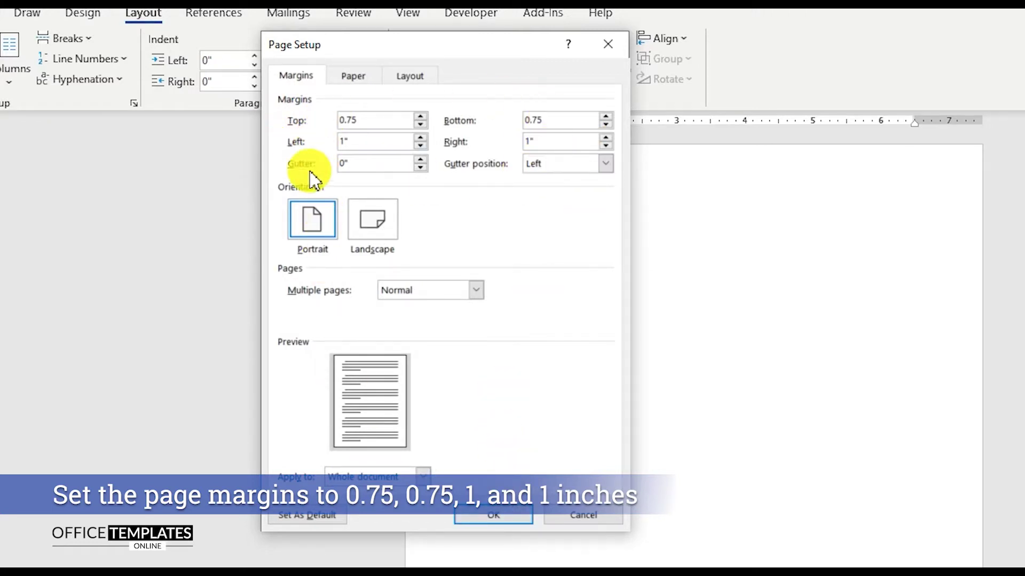
{"action": "left_click", "coordinate": [499, 515]}
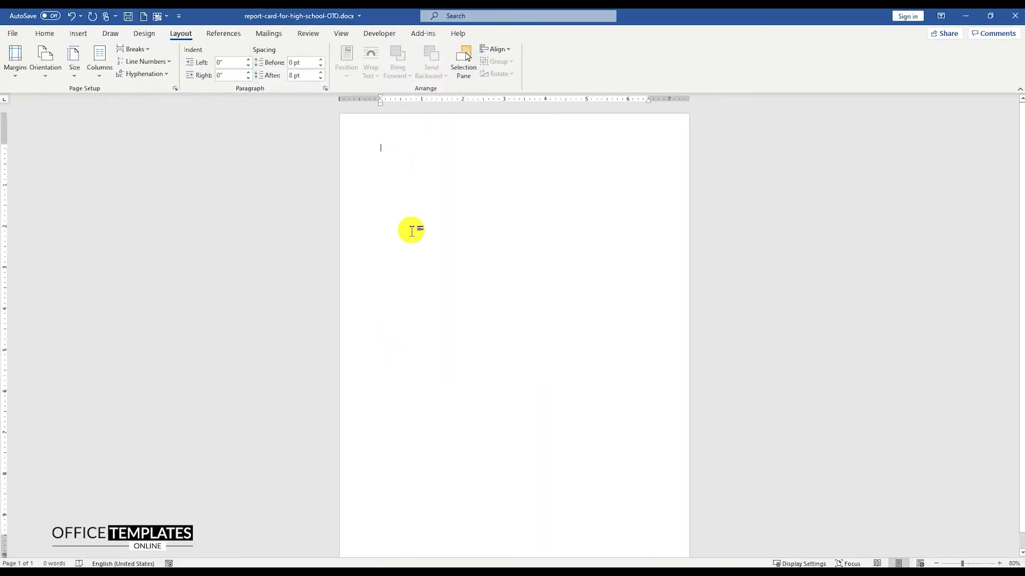
- Type the heading 'REPORT CARD' at the top of the page and select that line
{"action": "scroll", "coordinate": [412, 230], "scroll_direction": "up", "scroll_amount": 7, "text": "ctrl"}
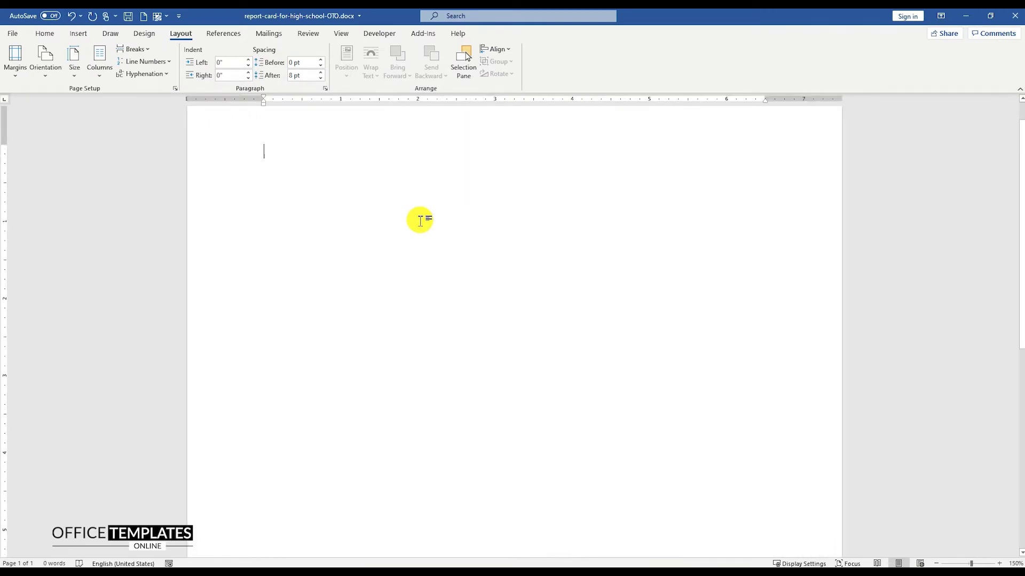
{"action": "scroll", "coordinate": [420, 220], "scroll_direction": "up", "scroll_amount": 1, "text": "ctrl"}
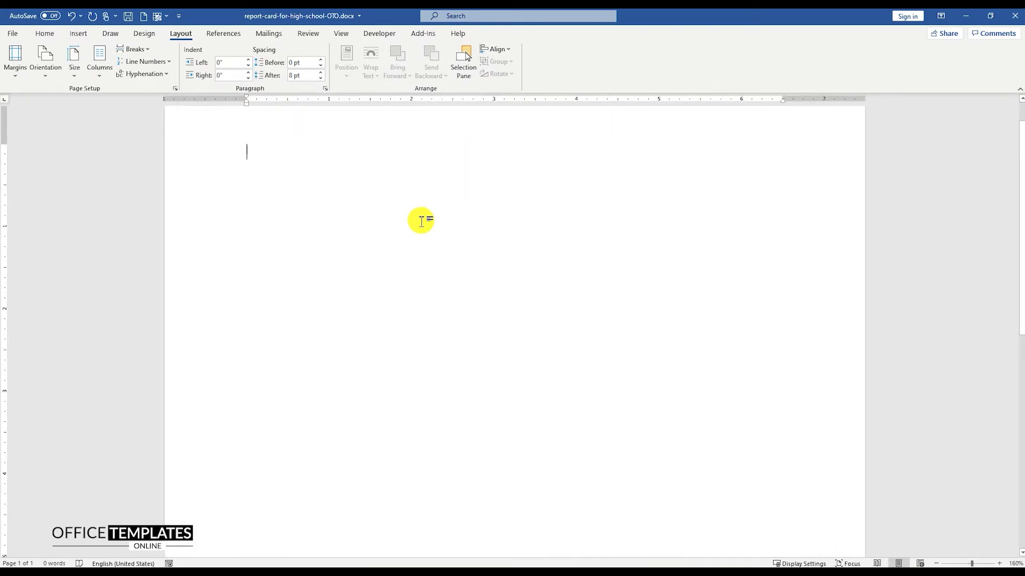
{"action": "type", "text": "REPORT CARD"}
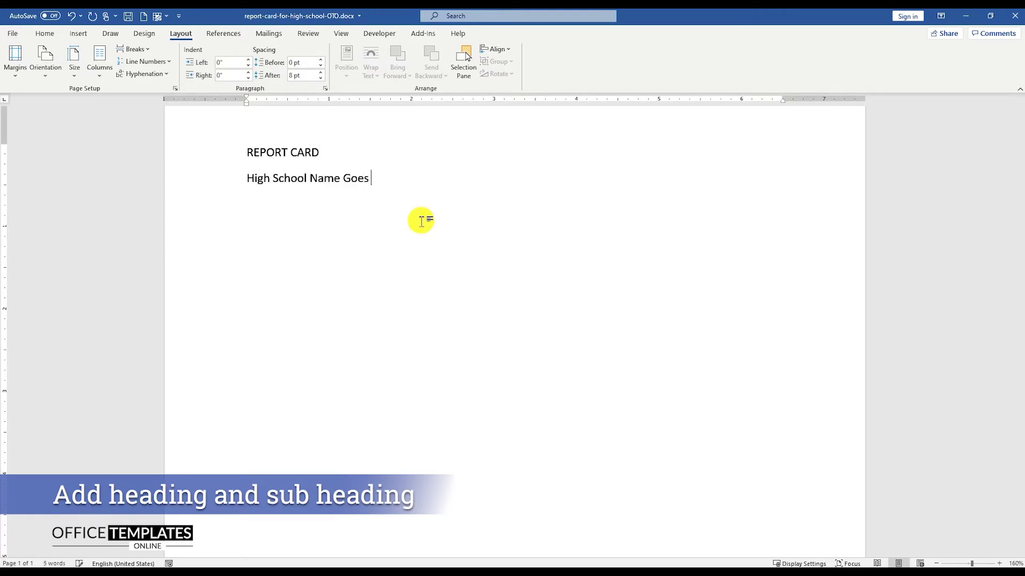
{"action": "triple_click", "coordinate": [283, 150]}
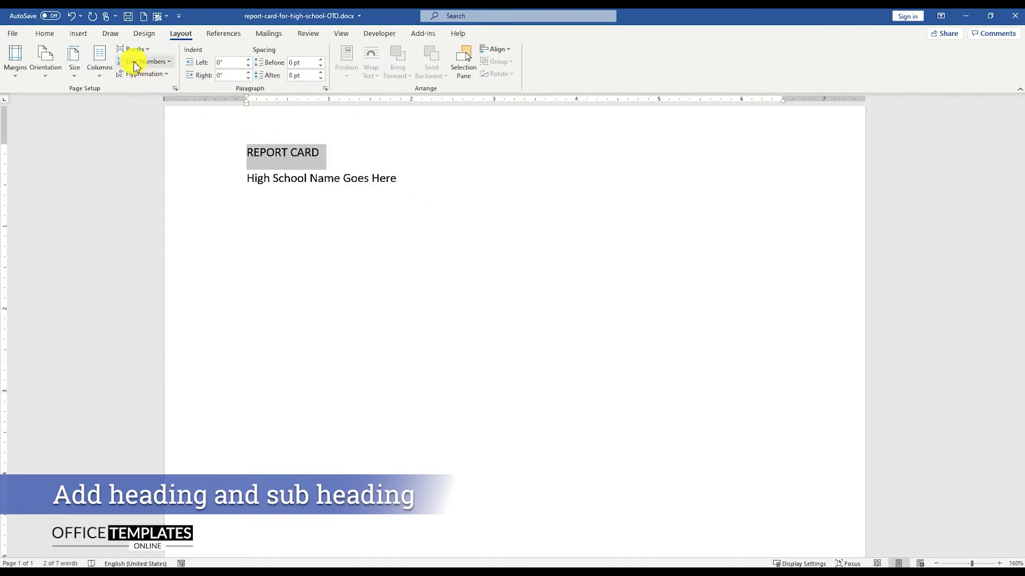
- Make the REPORT CARD title 42 pt bold
{"action": "left_click", "coordinate": [45, 34]}
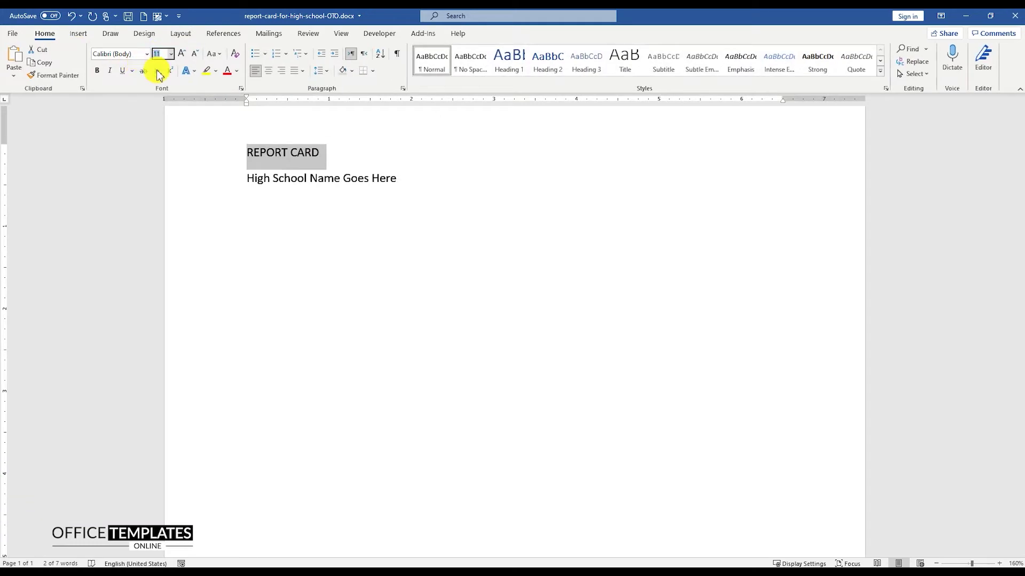
{"action": "type", "text": "42"}
{"action": "key", "text": "Return"}
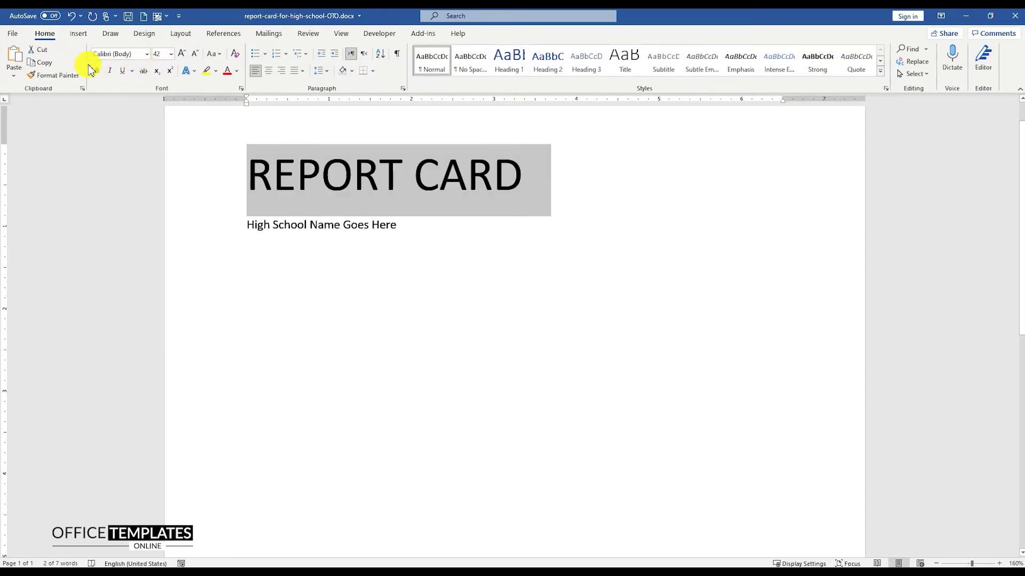
{"action": "left_click", "coordinate": [98, 72]}
- Set the 'High School Name Goes Here' subheading to 23 pt, then select both title lines
{"action": "triple_click", "coordinate": [277, 228]}
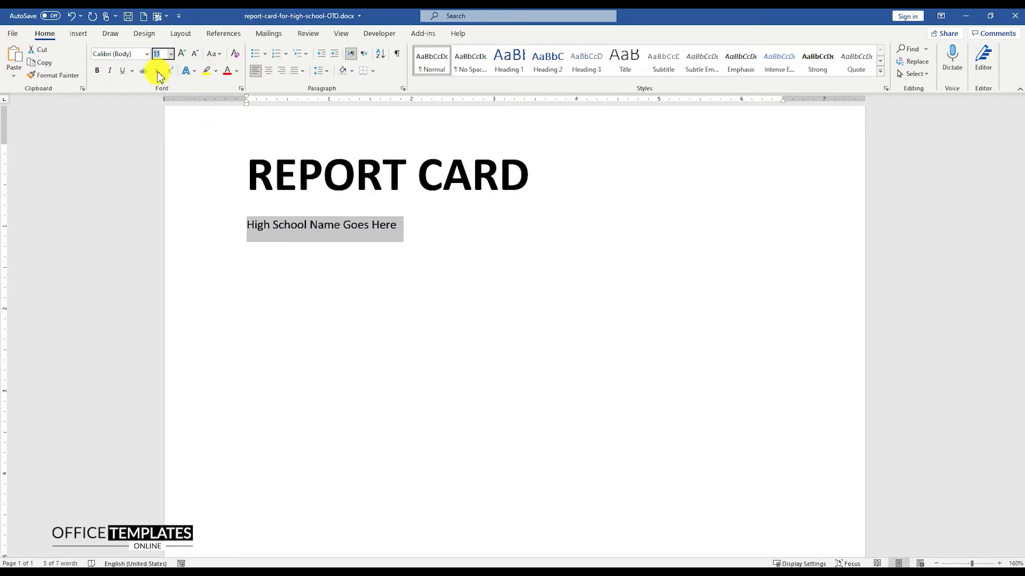
{"action": "type", "text": "23"}
{"action": "key", "text": "Return"}
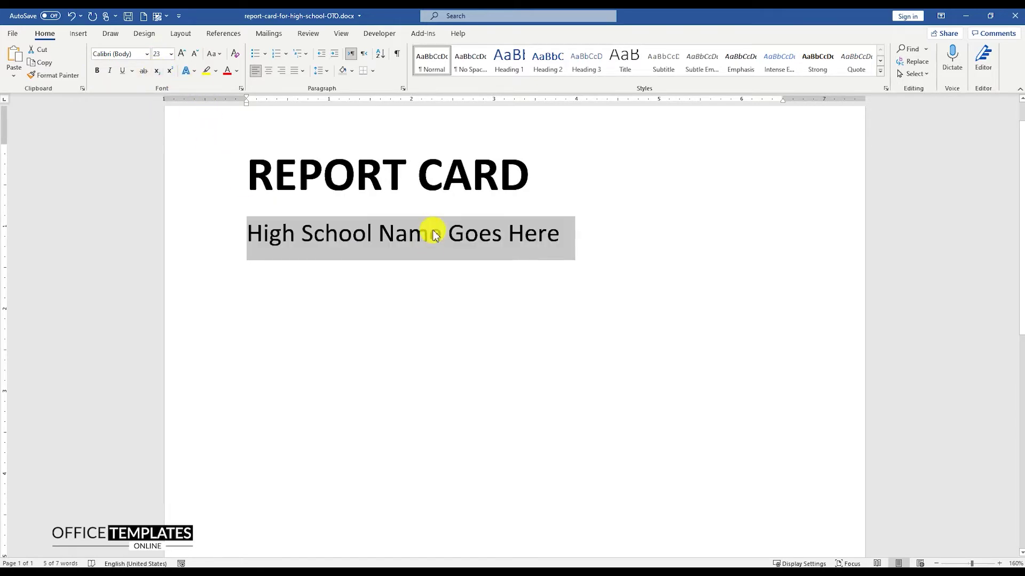
{"action": "left_click_drag", "start_coordinate": [255, 184], "coordinate": [553, 232]}
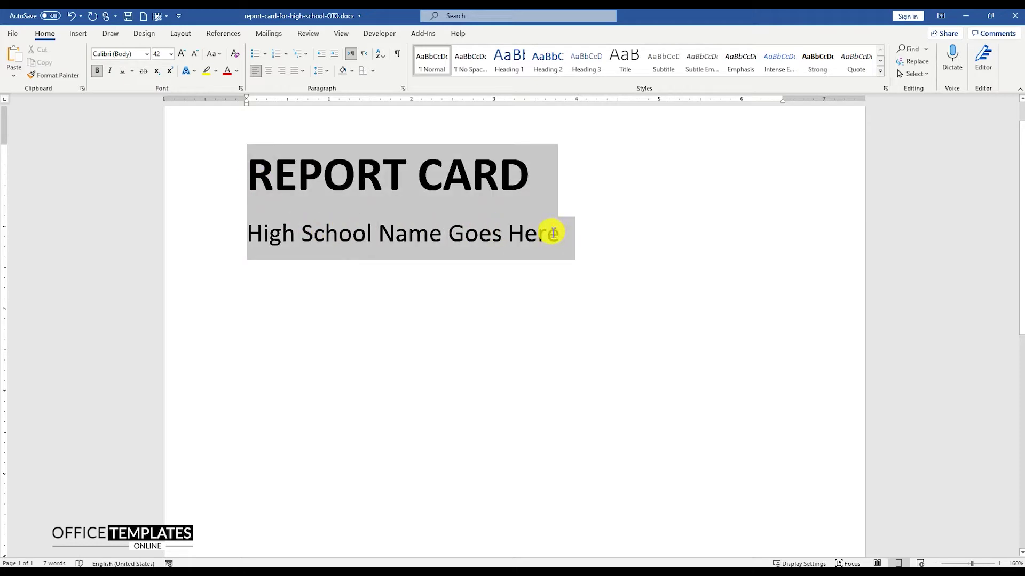
{"action": "left_click", "coordinate": [323, 70]}
- Give both title lines 0.8 multiple line spacing with 0 pt space after
{"action": "left_click", "coordinate": [347, 176]}
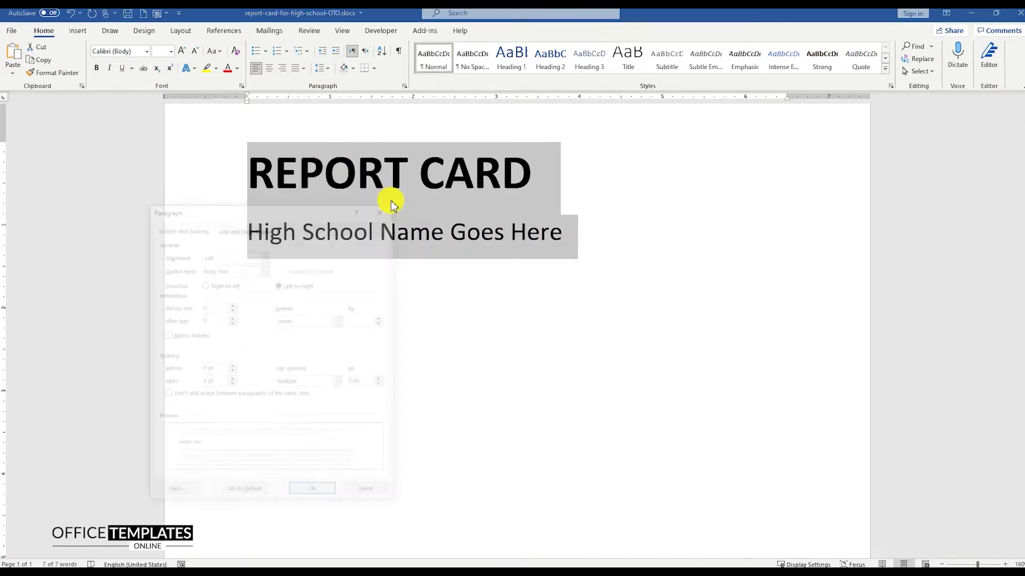
{"action": "left_click_drag", "start_coordinate": [527, 347], "coordinate": [475, 337]}
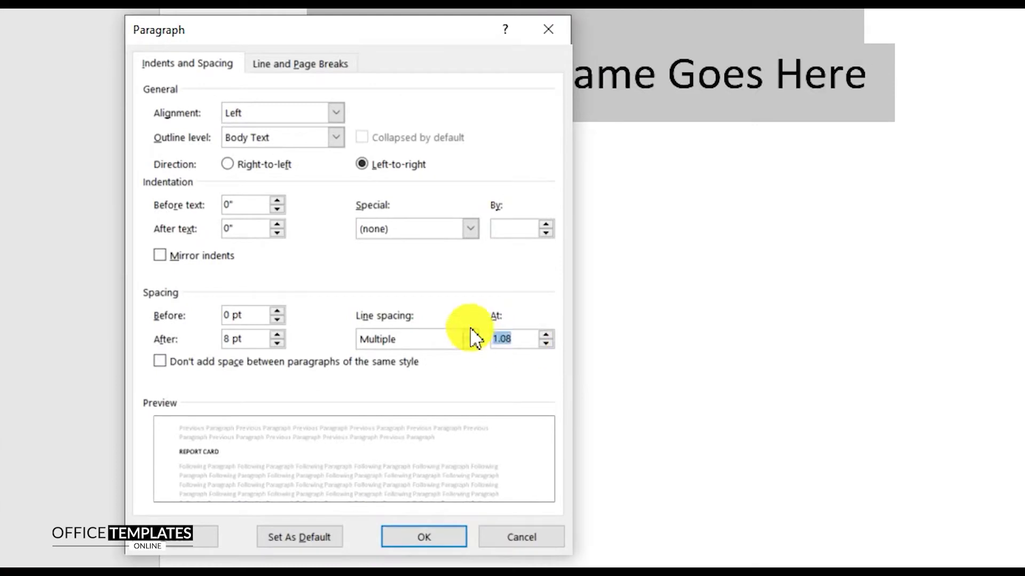
{"action": "type", "text": "0."}
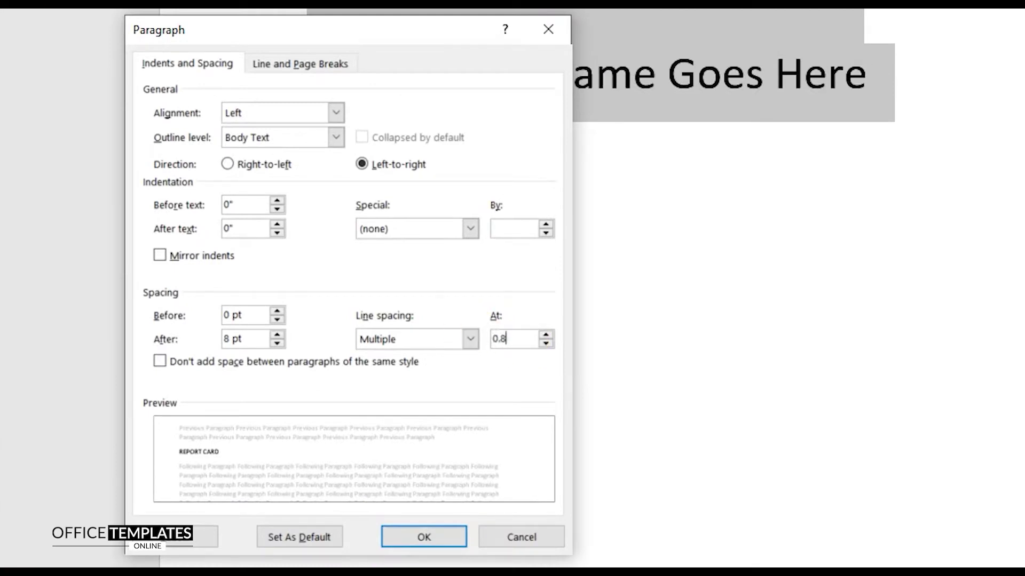
{"action": "double_click", "coordinate": [278, 343]}
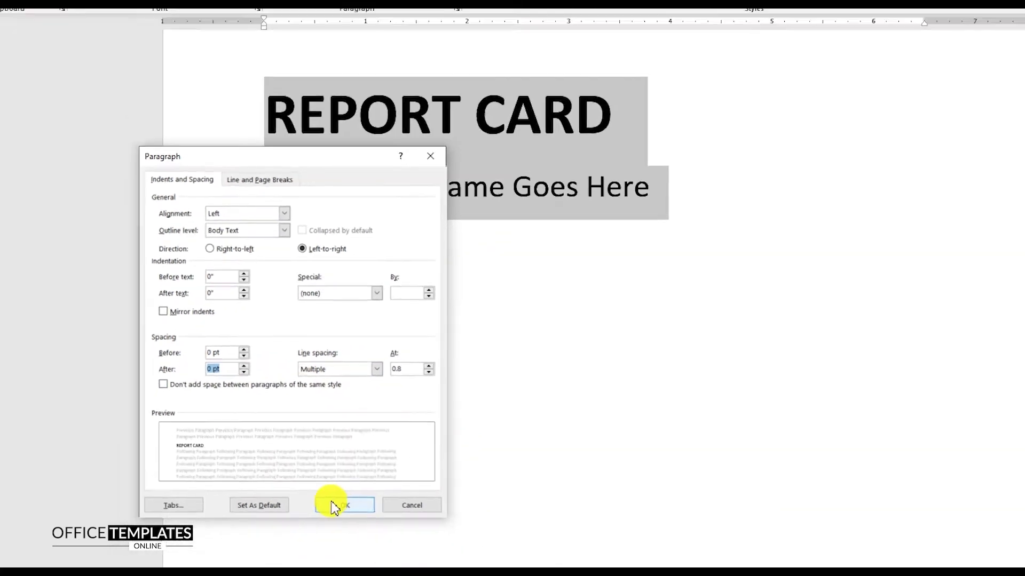
{"action": "left_click", "coordinate": [333, 506]}
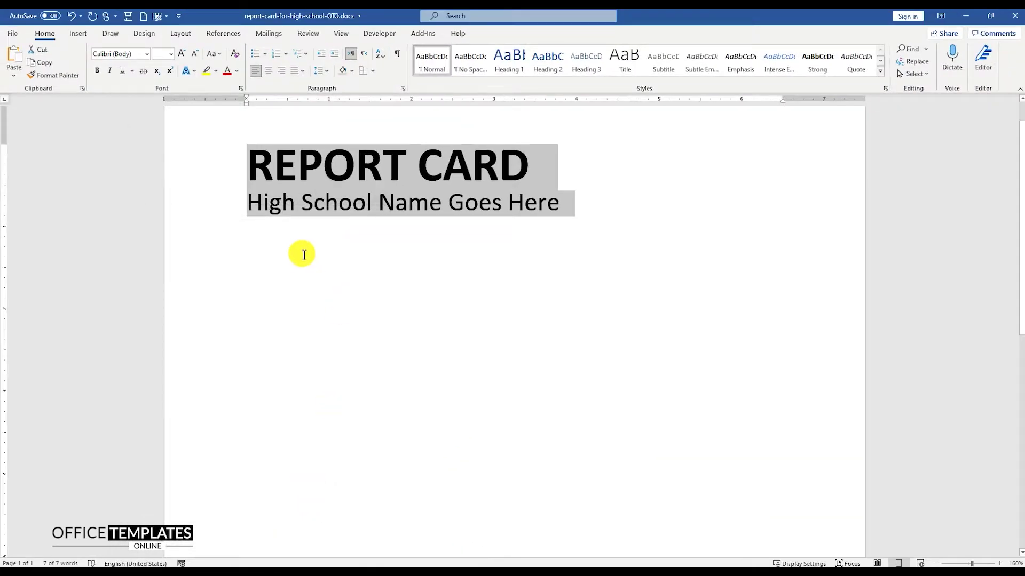
- Insert the logo-school.svg picture from this device below the title
{"action": "left_click", "coordinate": [288, 247]}
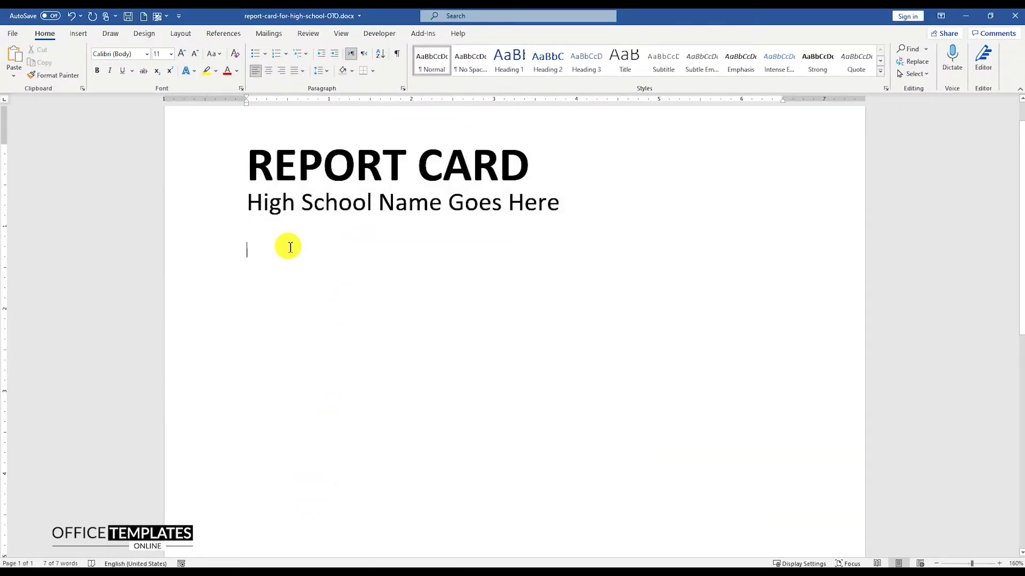
{"action": "left_click", "coordinate": [80, 34]}
{"action": "left_click", "coordinate": [121, 68]}
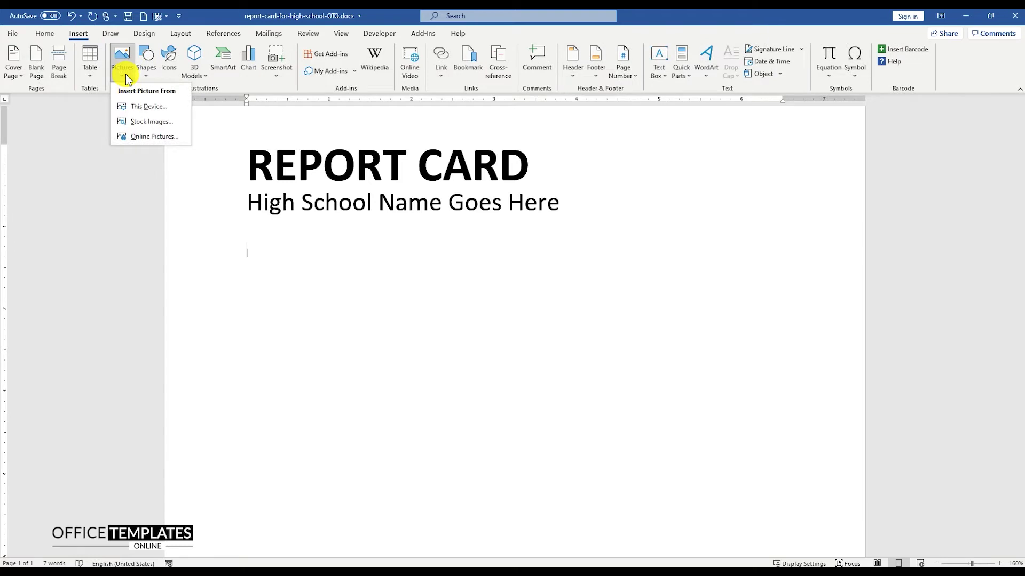
{"action": "left_click", "coordinate": [147, 107]}
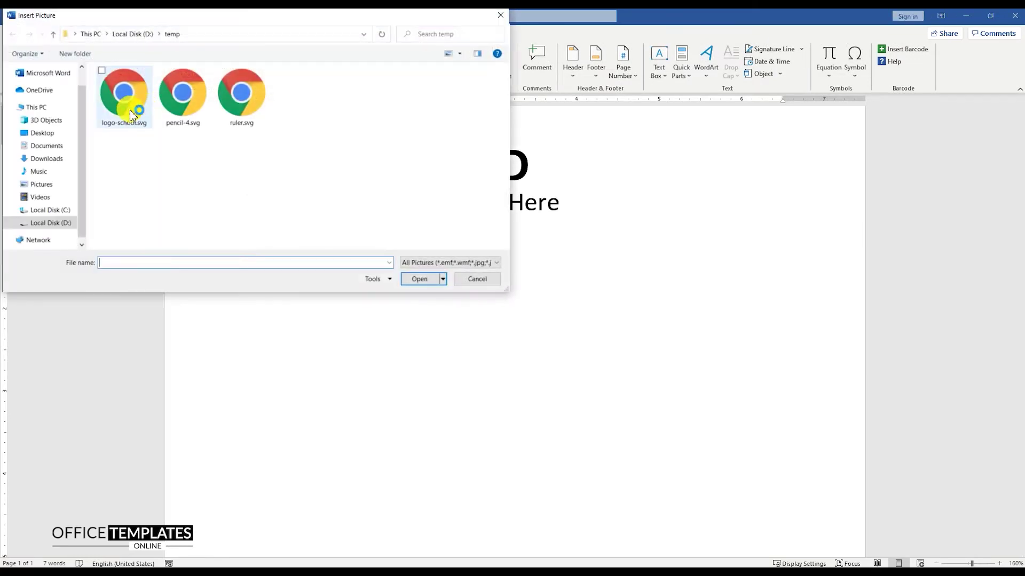
{"action": "left_click", "coordinate": [125, 109]}
{"action": "left_click", "coordinate": [419, 278]}
- Float the logo in front of text, resize it to about 1.18 inches, and place it beside the title
{"action": "scroll", "coordinate": [415, 310], "scroll_direction": "down", "scroll_amount": 3, "text": "ctrl"}
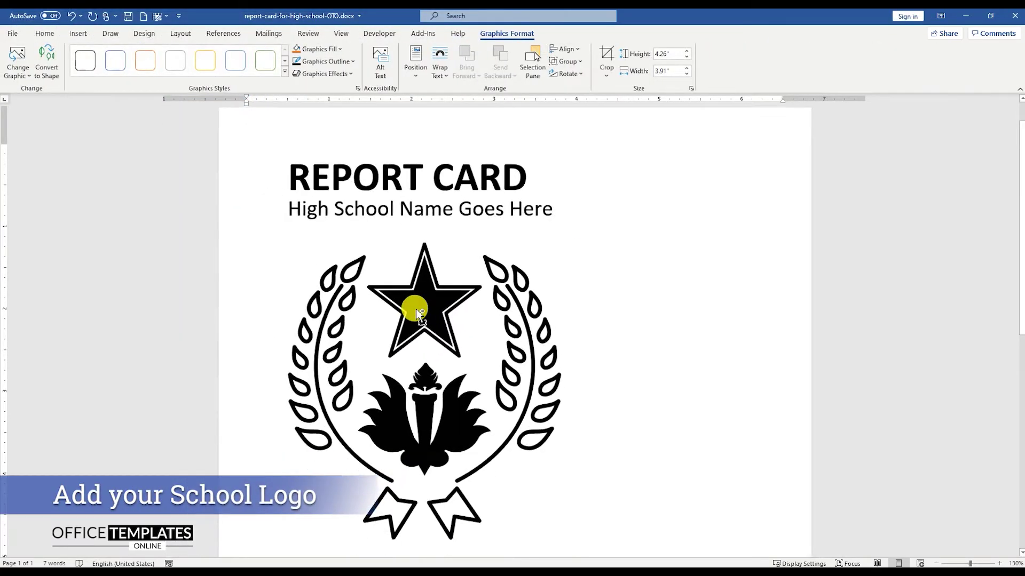
{"action": "left_click", "coordinate": [574, 249]}
{"action": "left_click", "coordinate": [653, 351]}
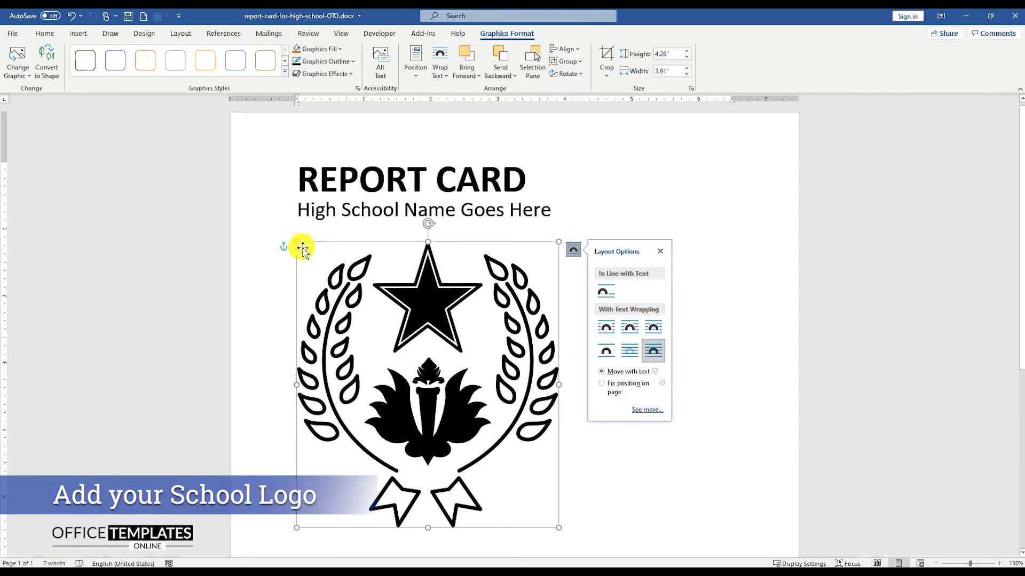
{"action": "left_click_drag", "start_coordinate": [298, 244], "coordinate": [488, 435]}
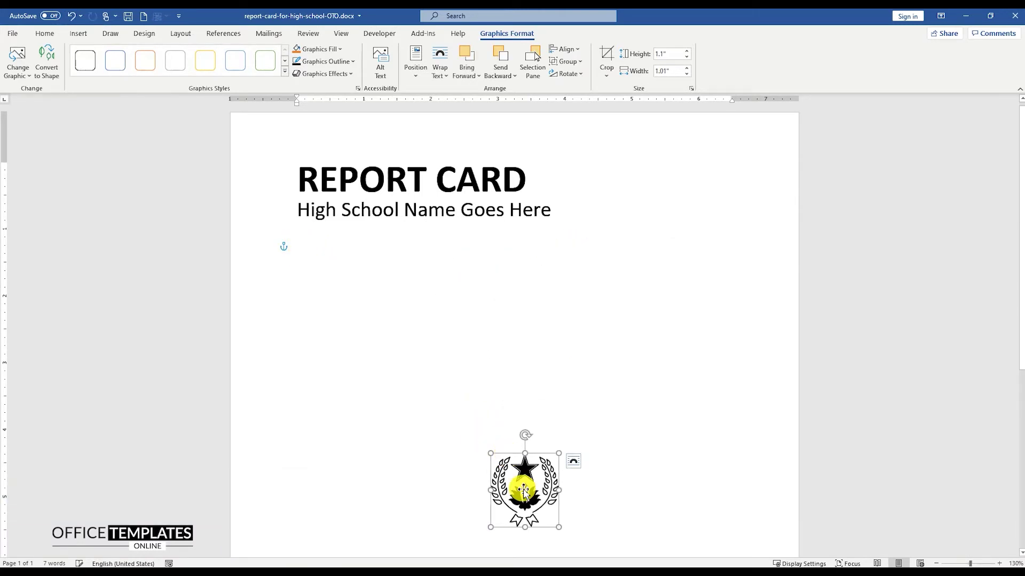
{"action": "left_click_drag", "start_coordinate": [521, 474], "coordinate": [623, 196]}
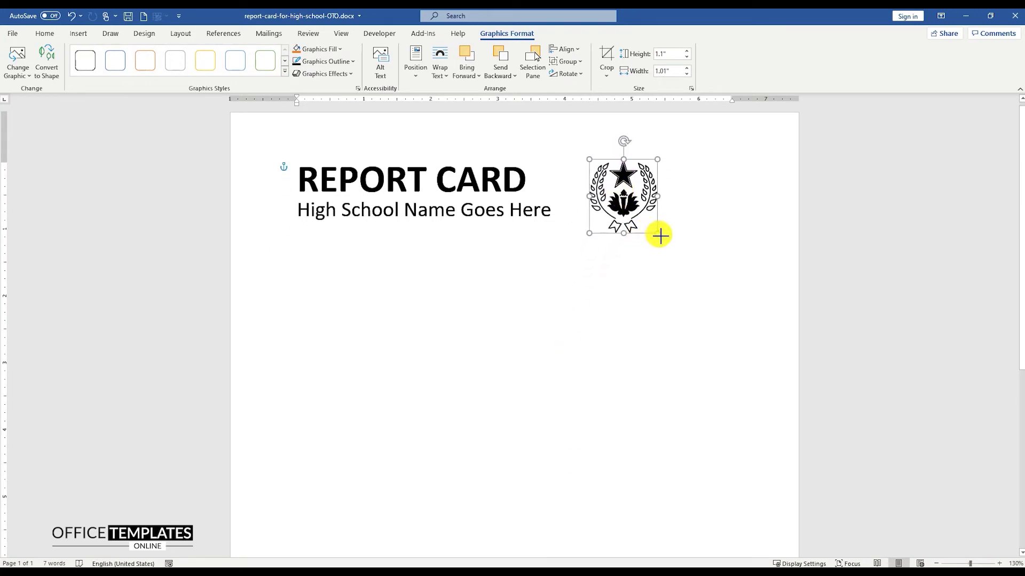
{"action": "left_click_drag", "start_coordinate": [660, 235], "coordinate": [662, 238]}
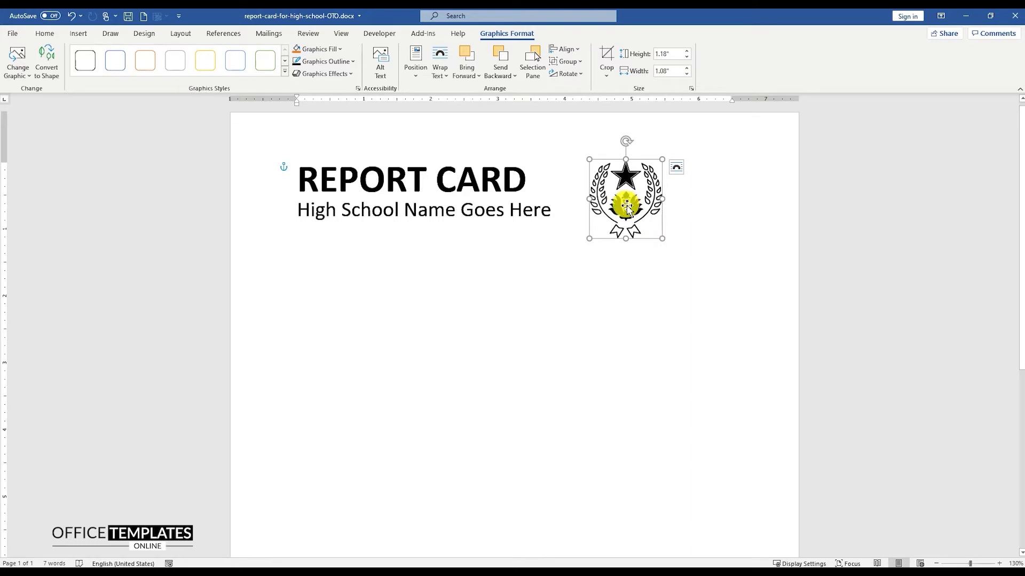
{"action": "left_click", "coordinate": [393, 261]}
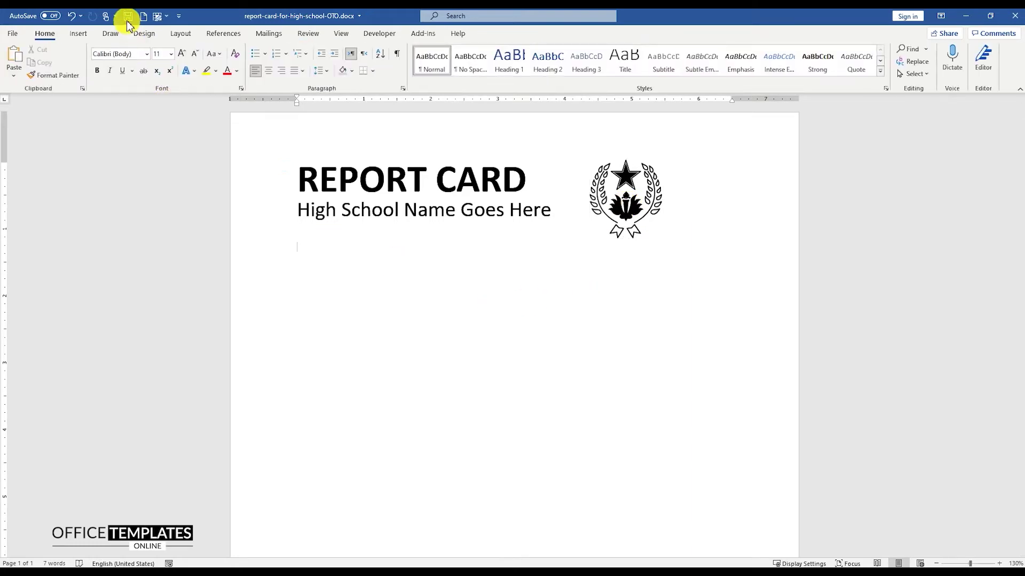
- Draw a straight horizontal line under the school-name subheading
{"action": "left_click", "coordinate": [79, 33]}
{"action": "left_click", "coordinate": [144, 75]}
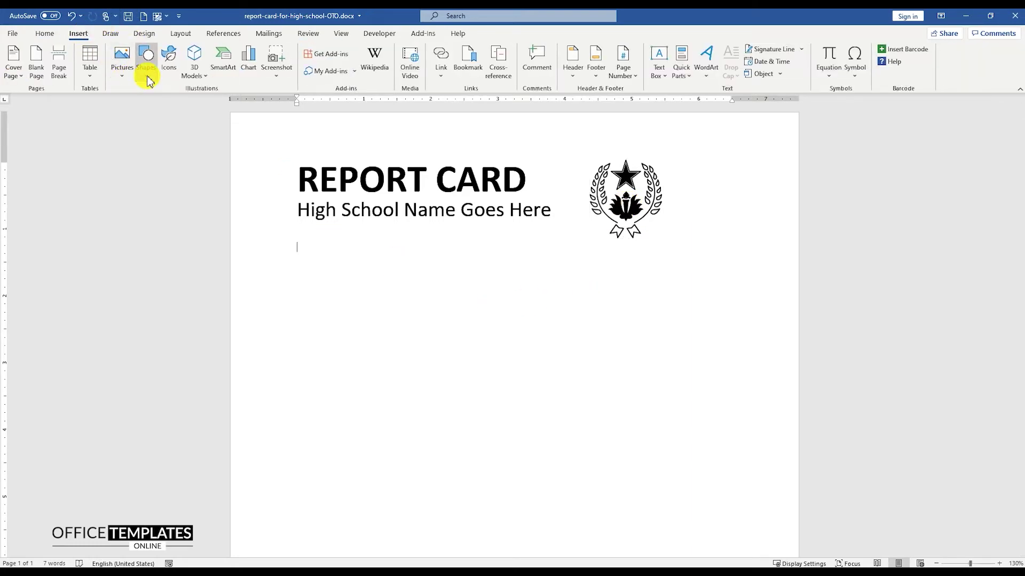
{"action": "left_click", "coordinate": [154, 101]}
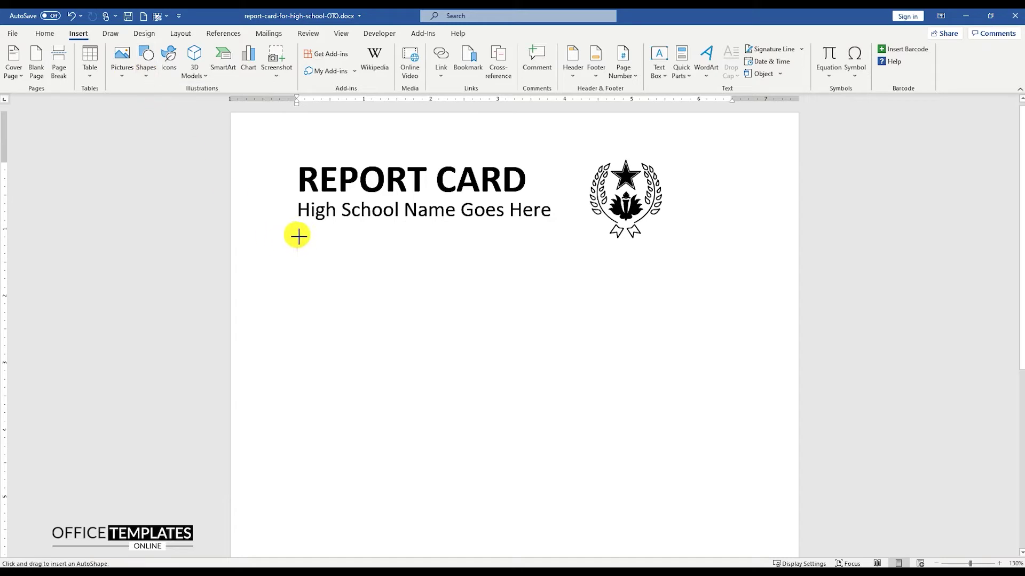
{"action": "left_click_drag", "start_coordinate": [297, 233], "coordinate": [594, 235]}
- Make the line black with a 6 pt weight
{"action": "right_click", "coordinate": [594, 236]}
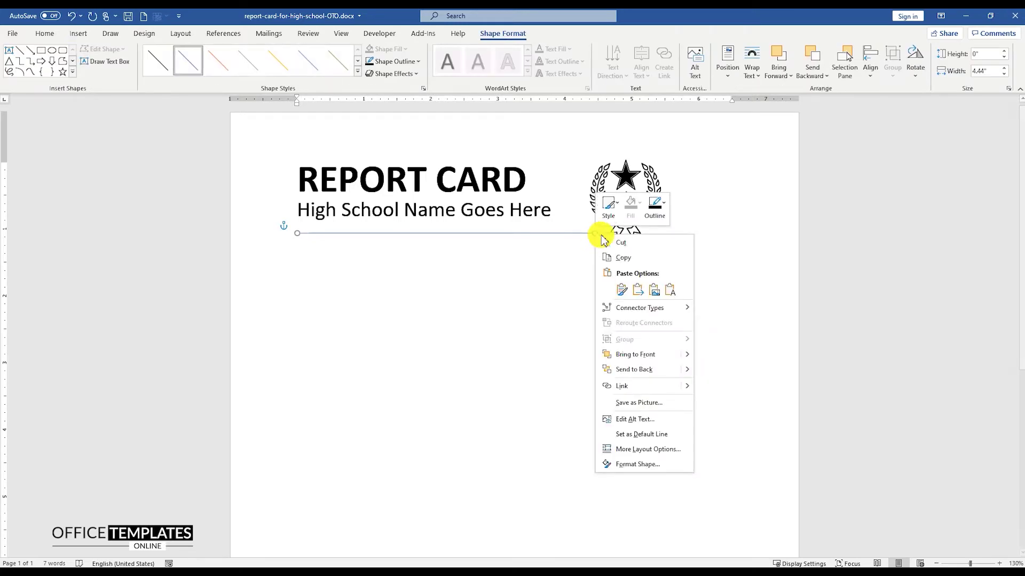
{"action": "left_click", "coordinate": [654, 209]}
{"action": "left_click", "coordinate": [657, 246]}
{"action": "left_click", "coordinate": [659, 216]}
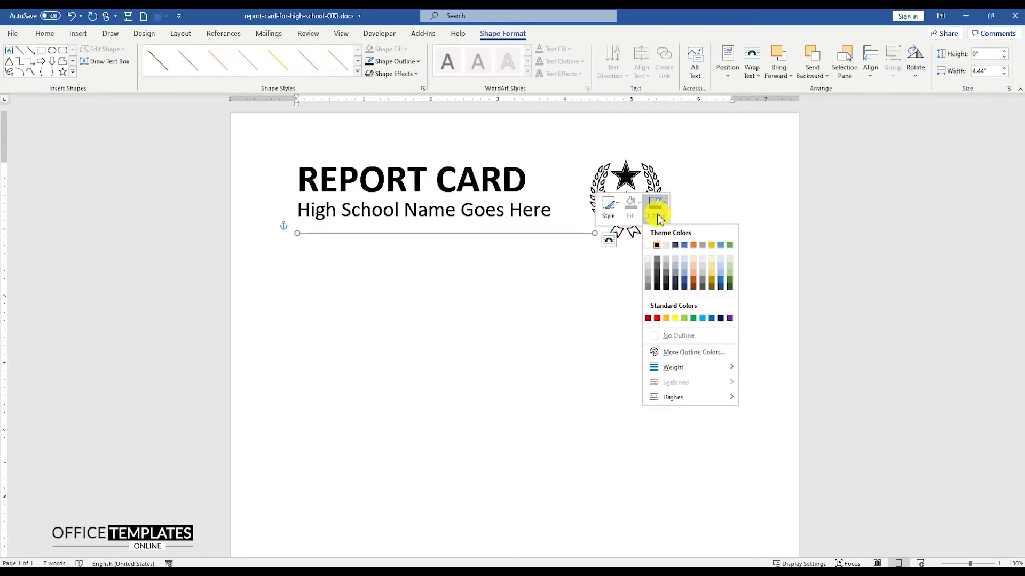
{"action": "mouse_move", "coordinate": [699, 368]}
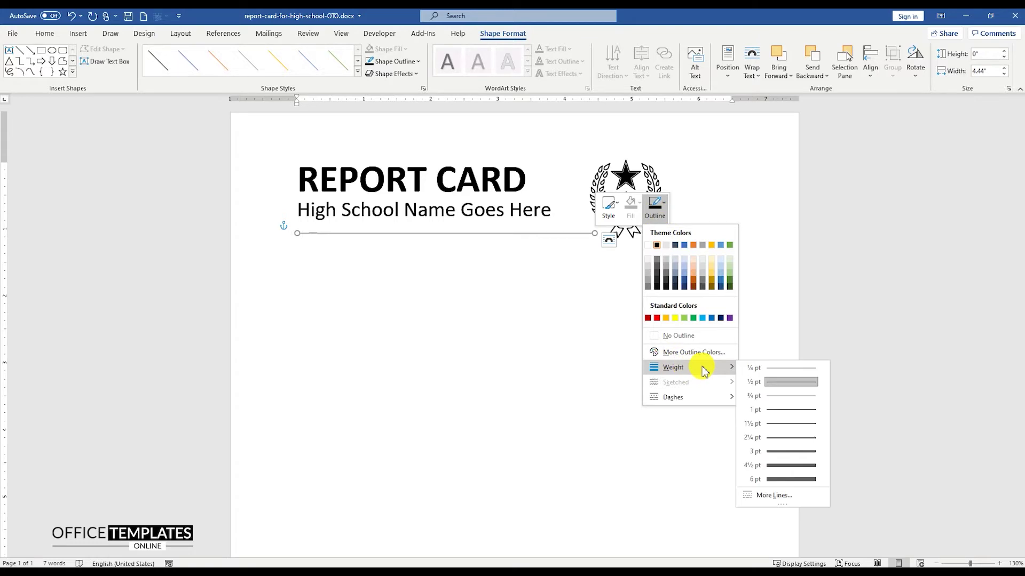
{"action": "left_click", "coordinate": [793, 480]}
- Give the thick rule round end caps and align it to the left margin
{"action": "right_click", "coordinate": [563, 233]}
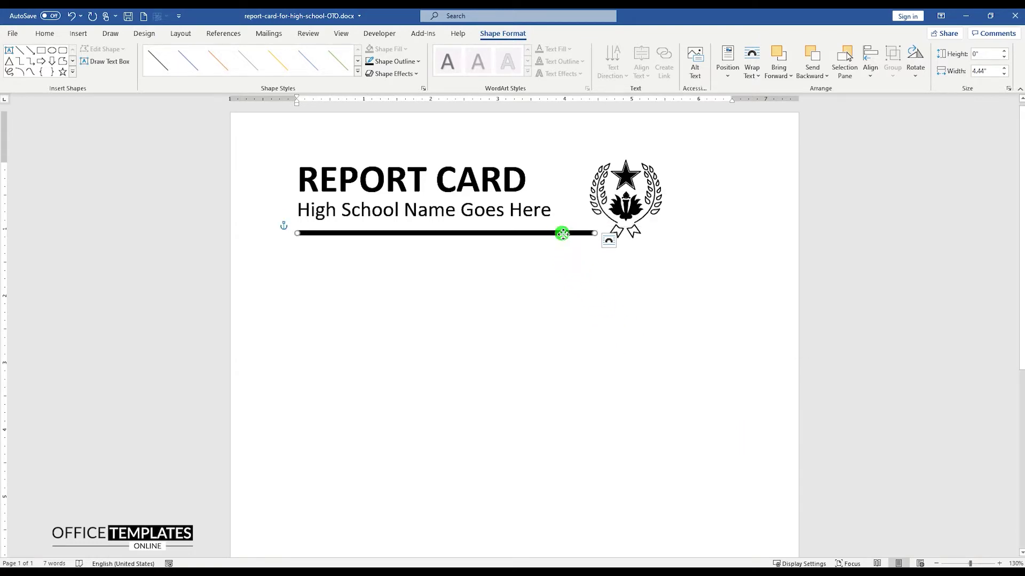
{"action": "left_click", "coordinate": [609, 462]}
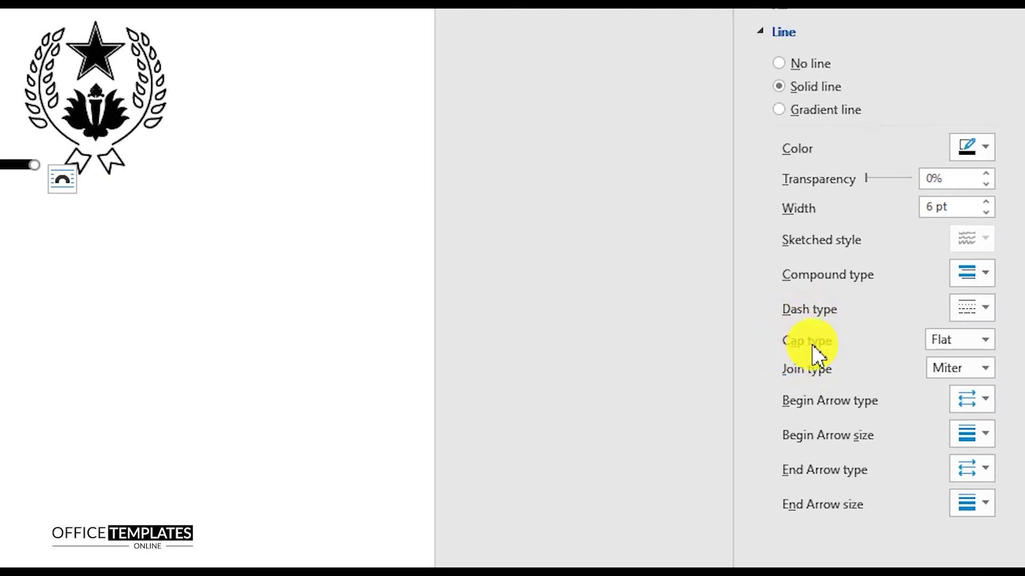
{"action": "left_click", "coordinate": [963, 341]}
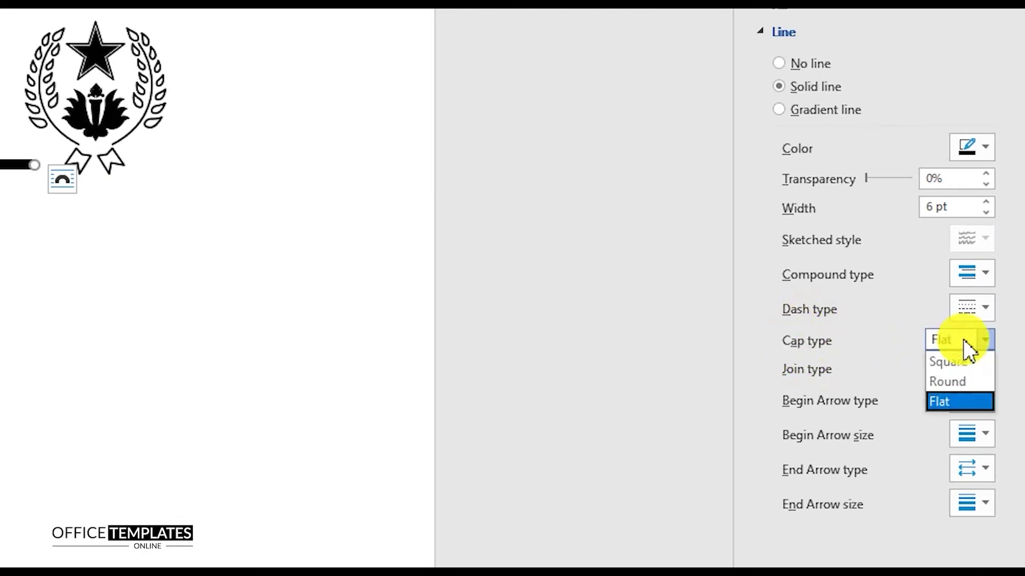
{"action": "left_click", "coordinate": [943, 381]}
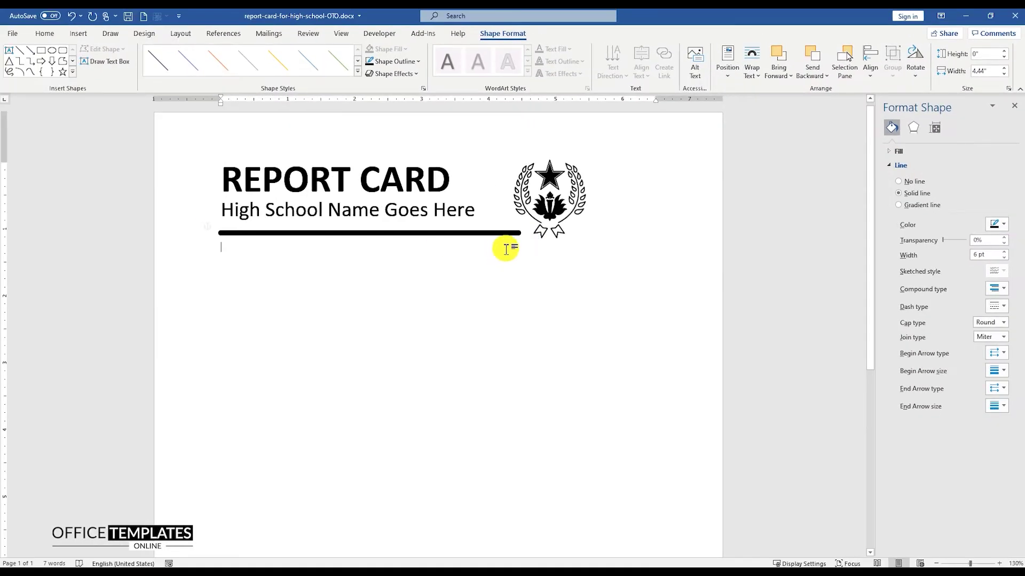
{"action": "left_click", "coordinate": [522, 243]}
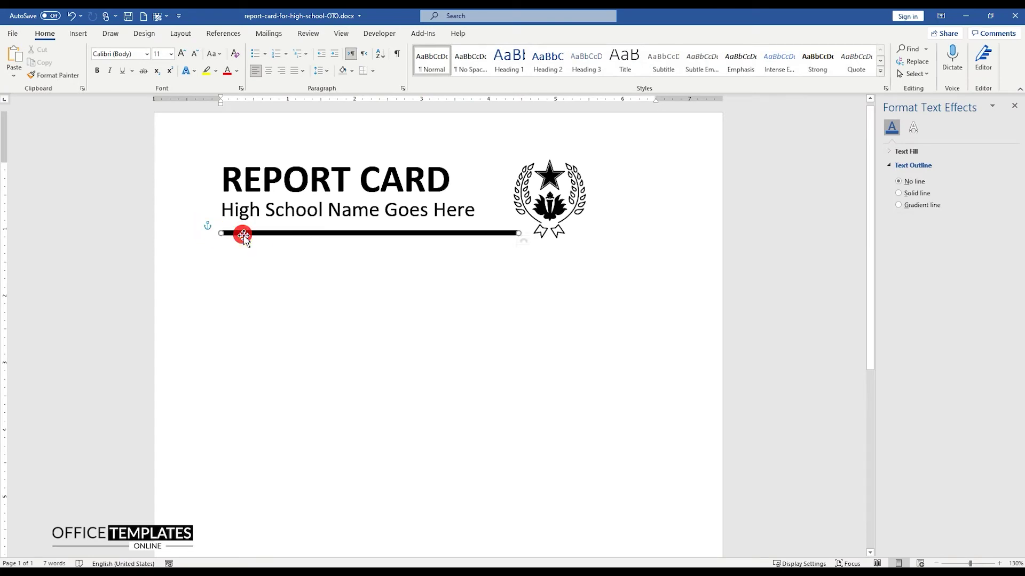
{"action": "left_click", "coordinate": [243, 235]}
{"action": "left_click", "coordinate": [874, 75]}
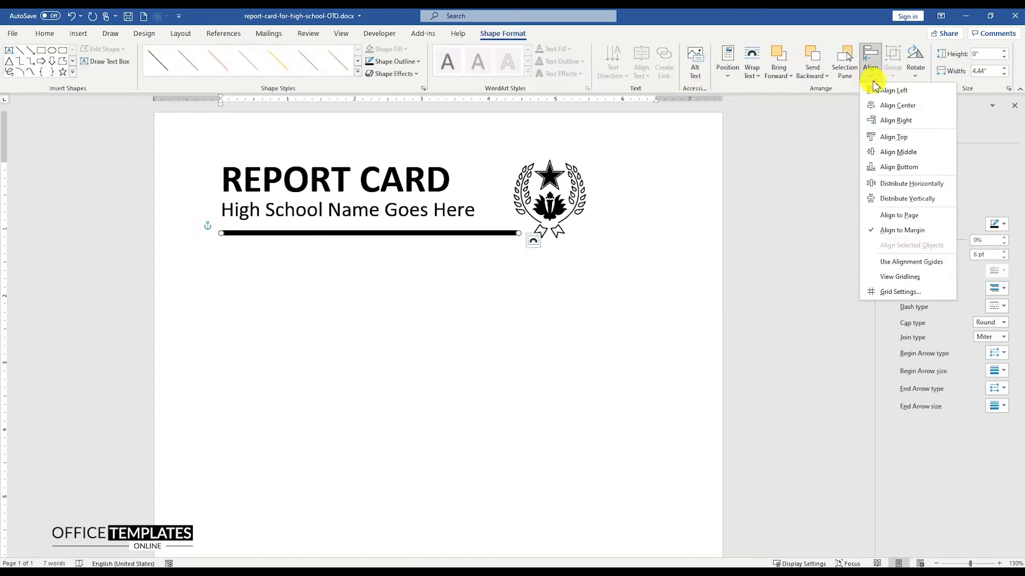
{"action": "left_click", "coordinate": [894, 90]}
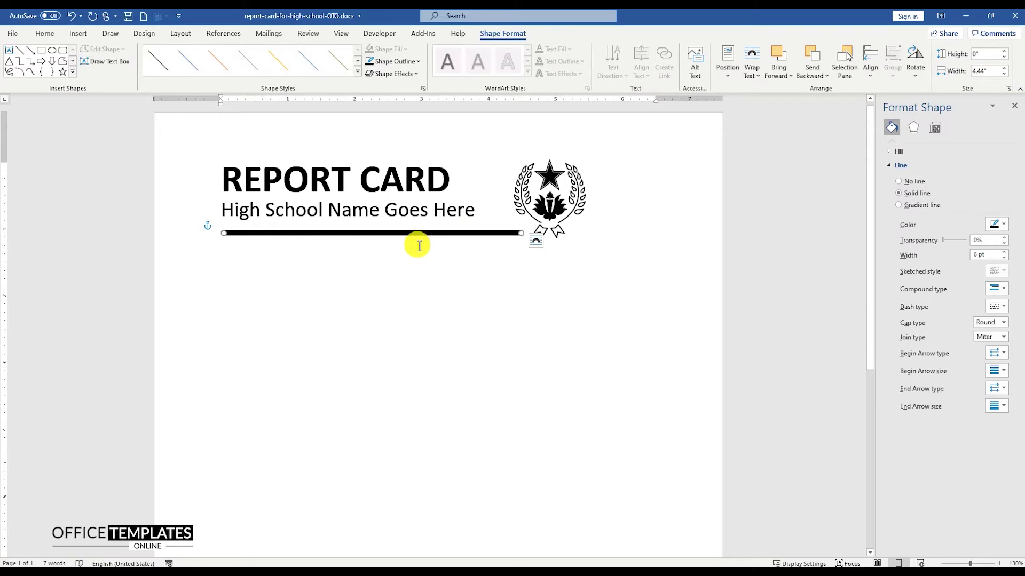
- Add a shortened copy of the rule right of the logo, aligned right, and begin the Student Name line
{"action": "left_click_drag", "start_coordinate": [419, 238], "coordinate": [581, 236]}
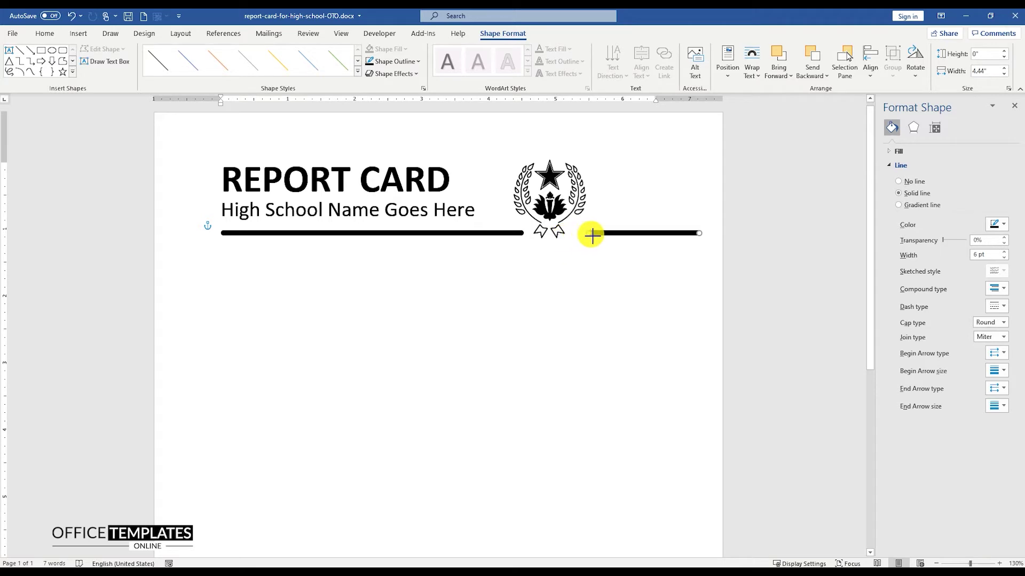
{"action": "left_click_drag", "start_coordinate": [625, 236], "coordinate": [611, 235]}
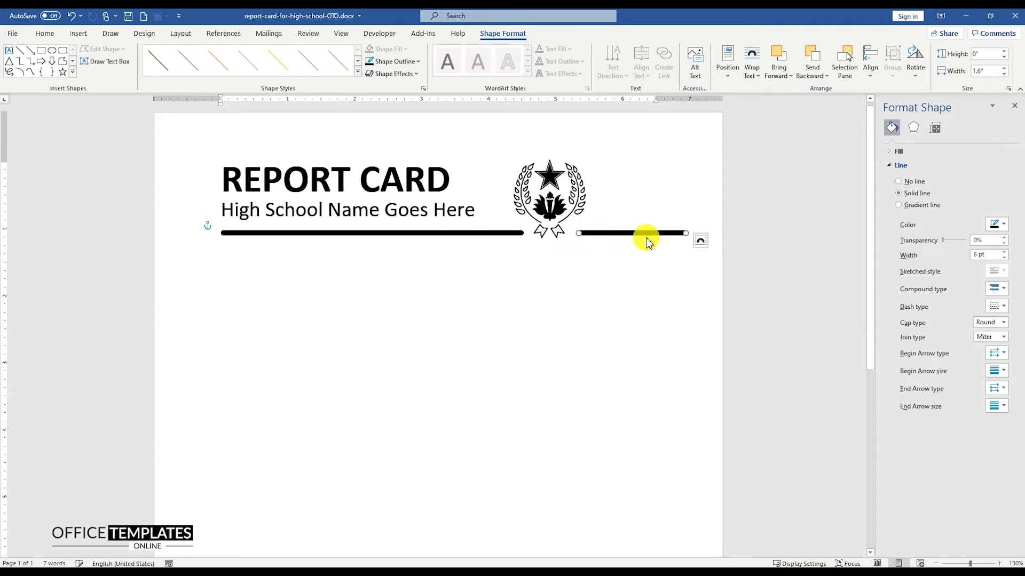
{"action": "left_click", "coordinate": [668, 234]}
{"action": "left_click", "coordinate": [670, 233]}
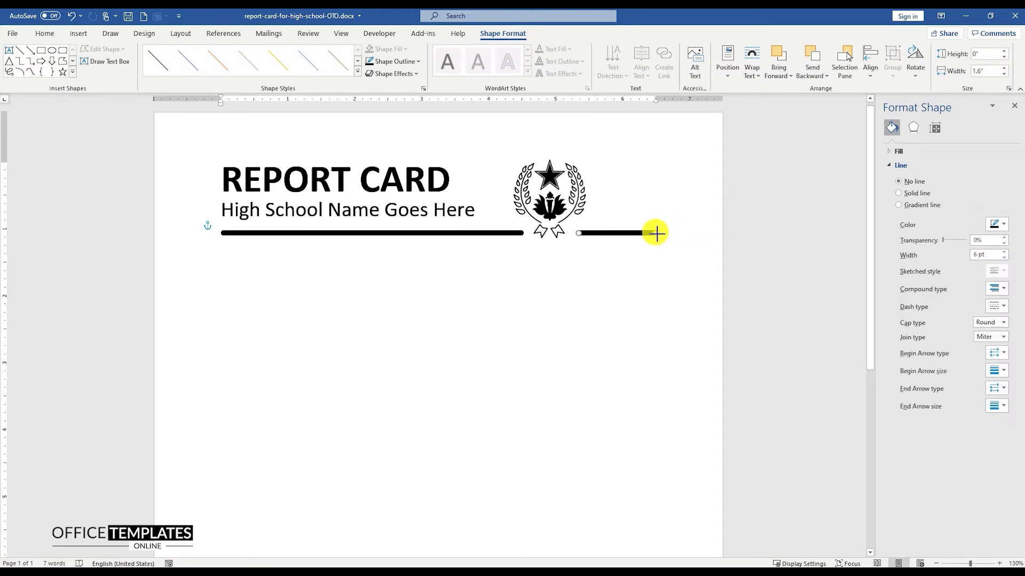
{"action": "left_click", "coordinate": [870, 61]}
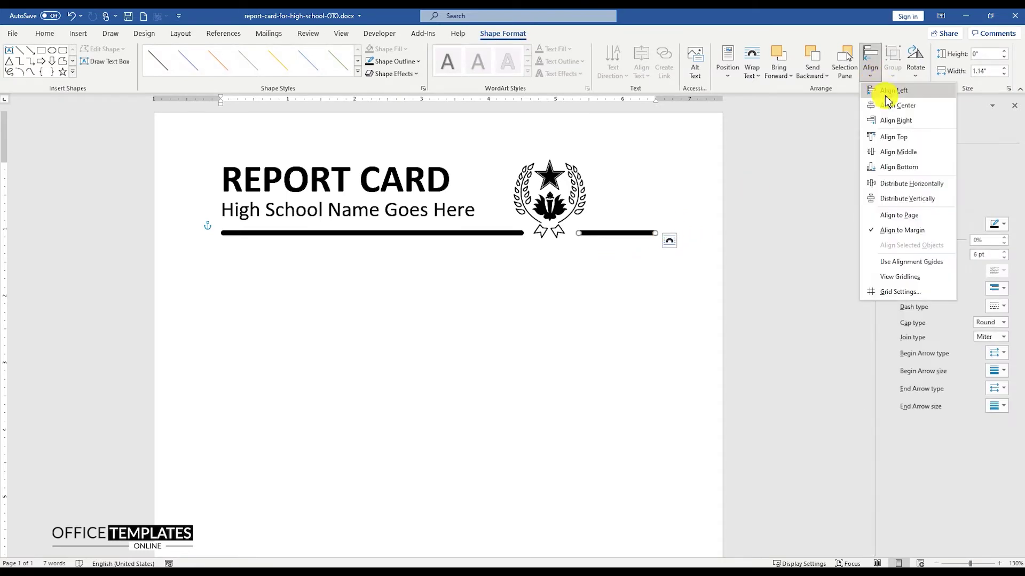
{"action": "left_click", "coordinate": [897, 135]}
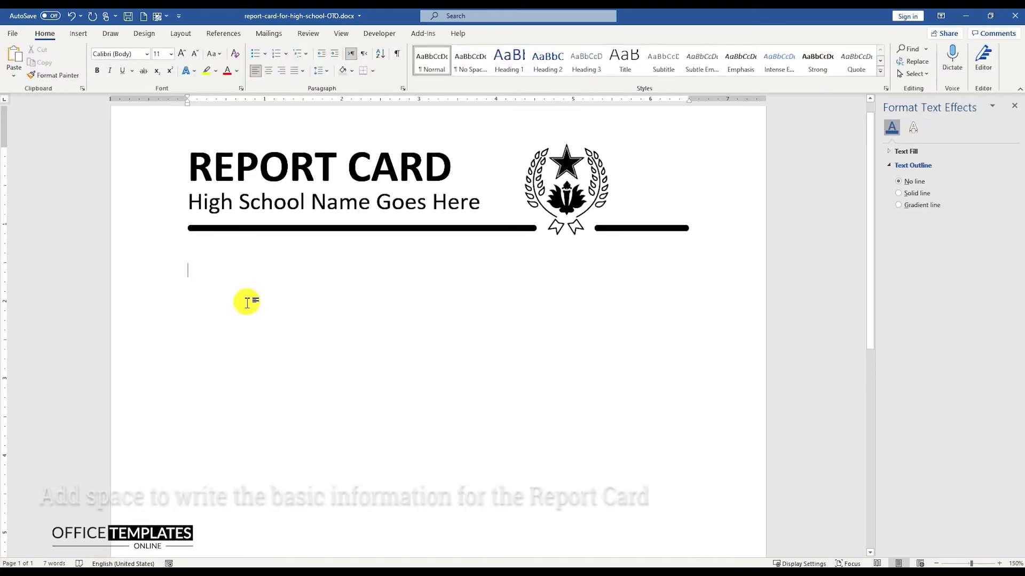
{"action": "type", "text": "Student Name: ____________"}
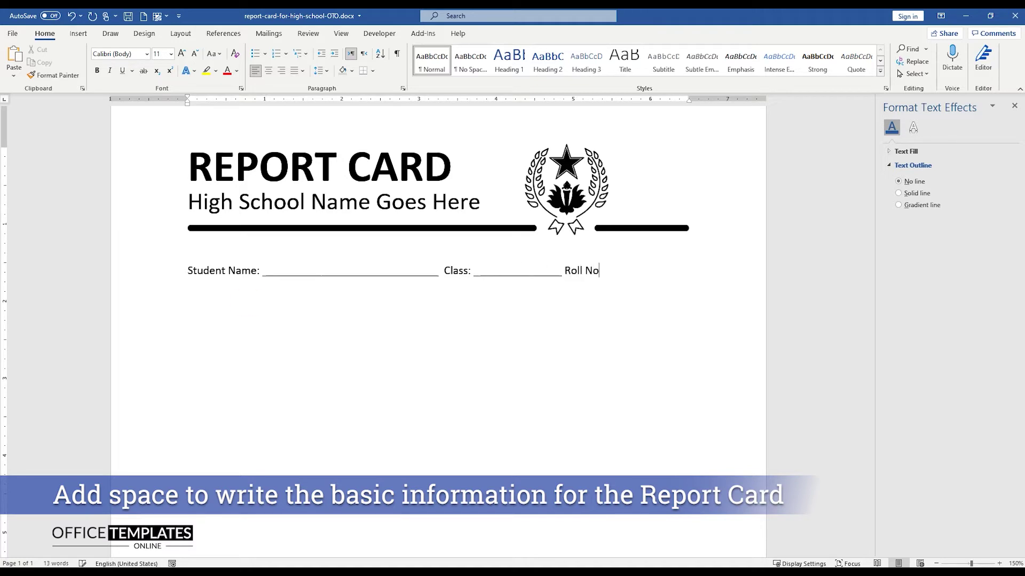
- Finish the underscore blanks for the student-detail fields and select both detail lines
{"action": "type", "text": "___________"}
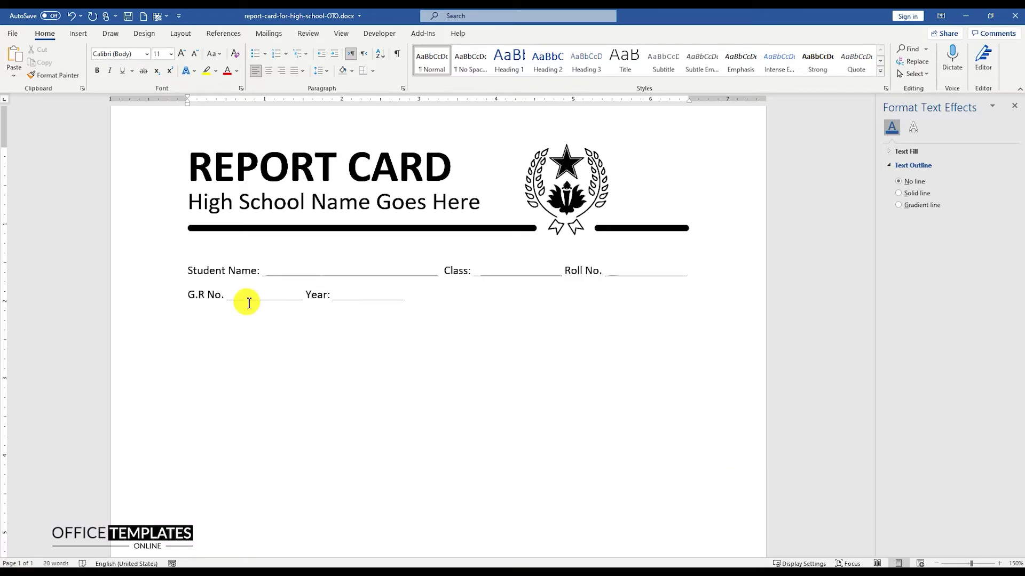
{"action": "type", "text": "_______"}
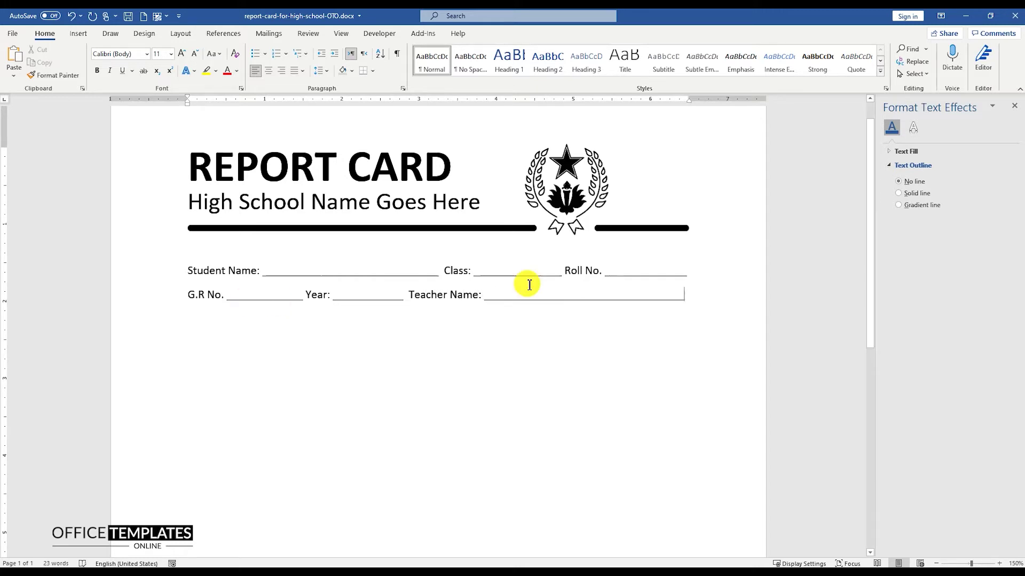
{"action": "left_click_drag", "start_coordinate": [686, 296], "coordinate": [217, 264]}
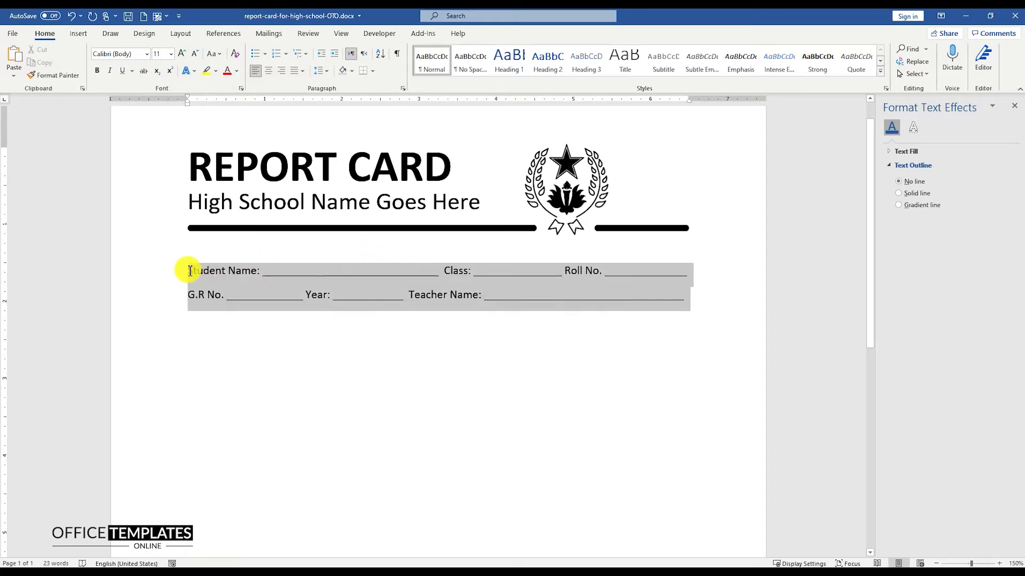
- Apply 1.5 line spacing to the two student-detail lines and add an empty paragraph below
{"action": "left_click", "coordinate": [327, 72]}
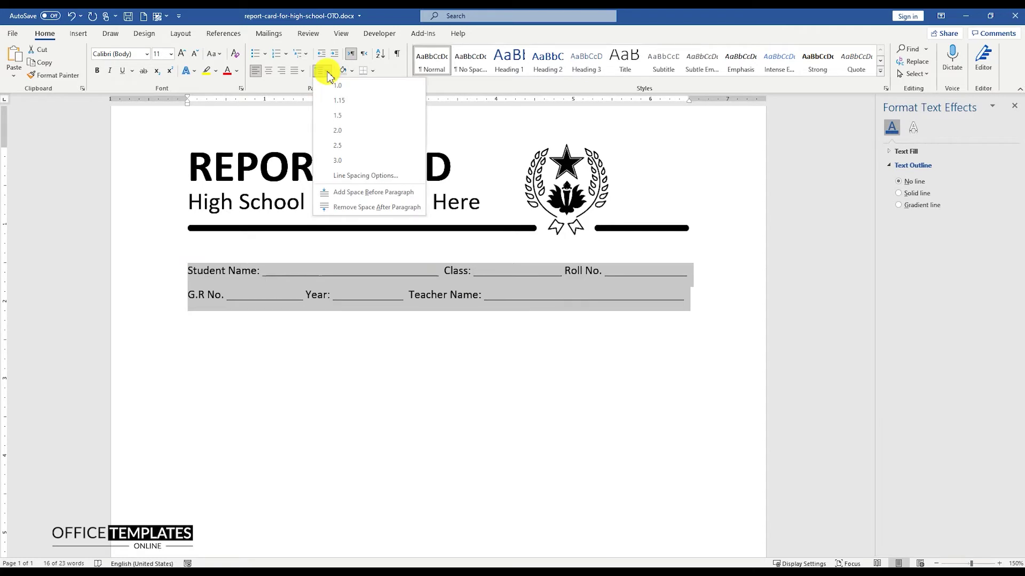
{"action": "left_click", "coordinate": [344, 116]}
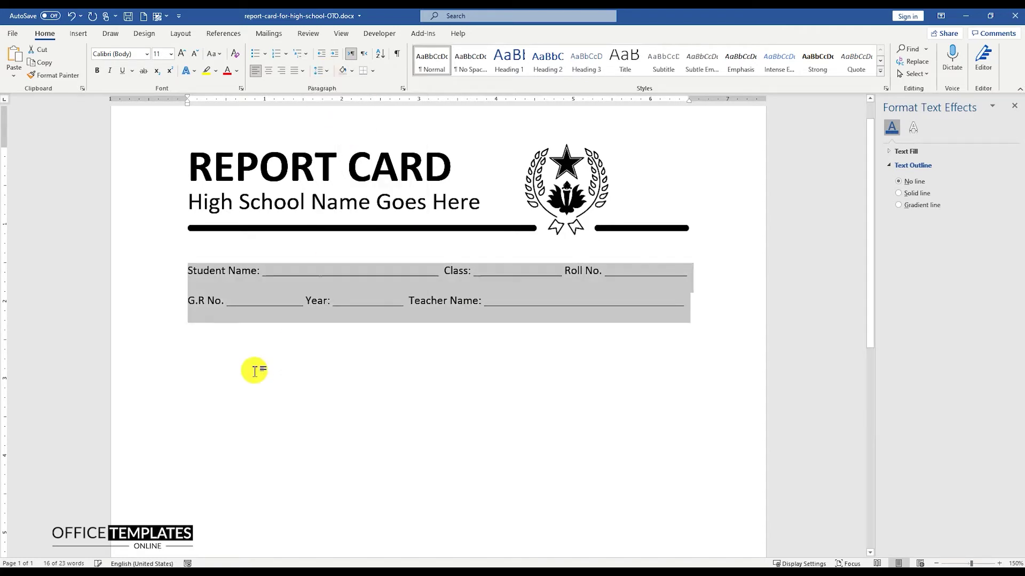
{"action": "left_click", "coordinate": [211, 349]}
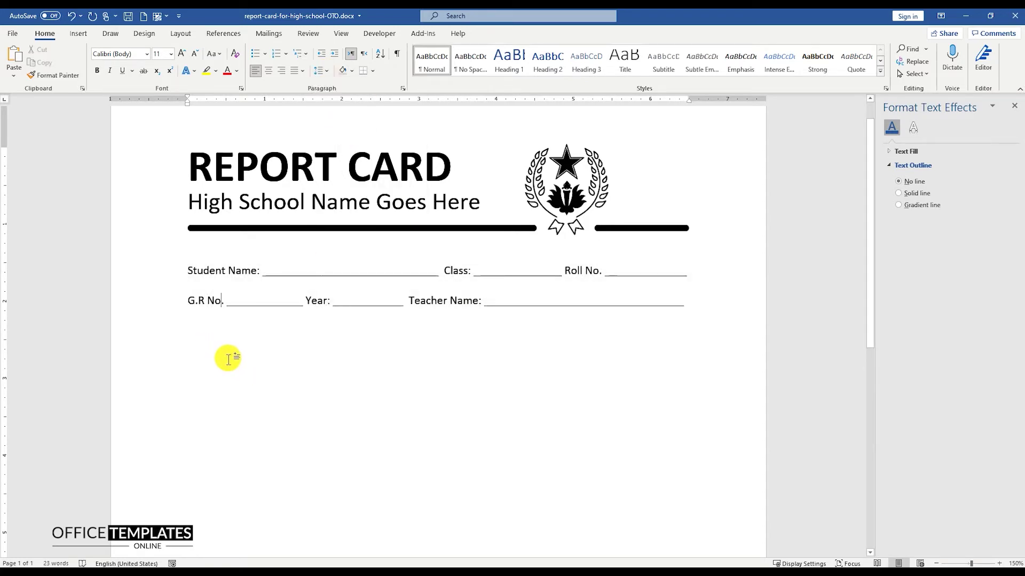
{"action": "key", "text": "Return"}
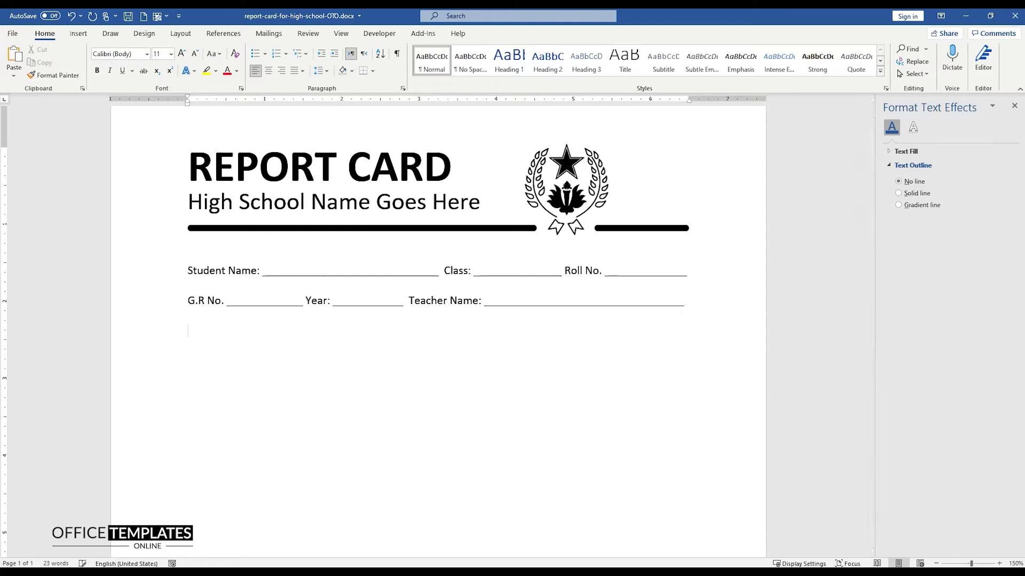
{"action": "scroll", "coordinate": [694, 310], "scroll_direction": "down", "scroll_amount": 5, "text": "ctrl"}
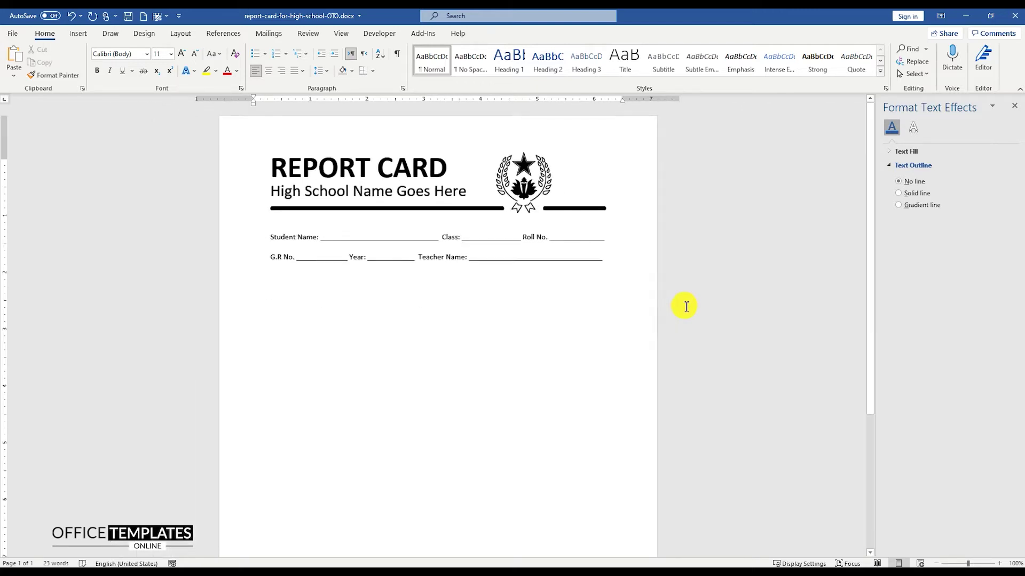
- Insert a 5-column, 10-row table and drag its bottom row taller
{"action": "left_click", "coordinate": [78, 34]}
{"action": "left_click", "coordinate": [89, 59]}
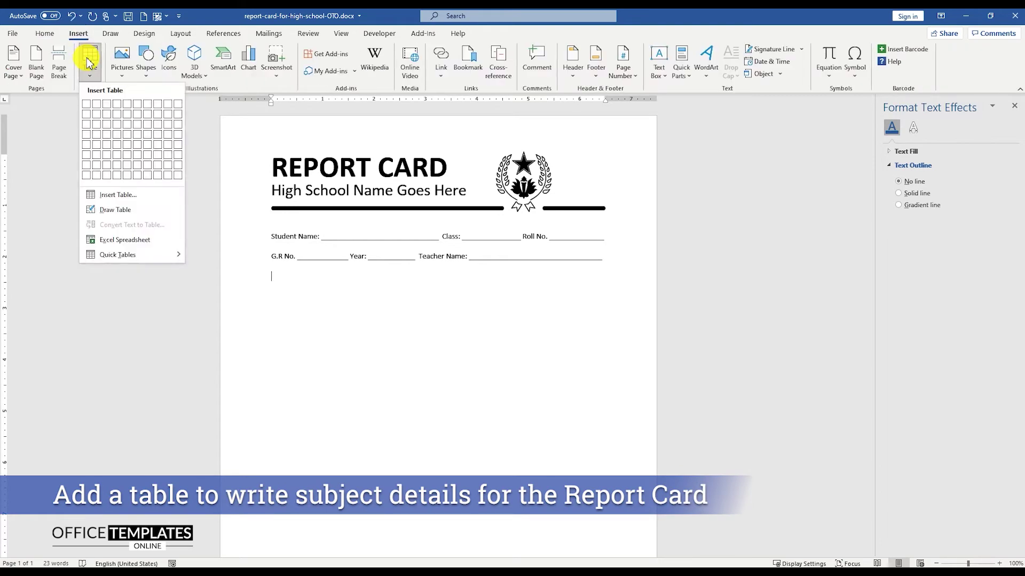
{"action": "left_click", "coordinate": [115, 194]}
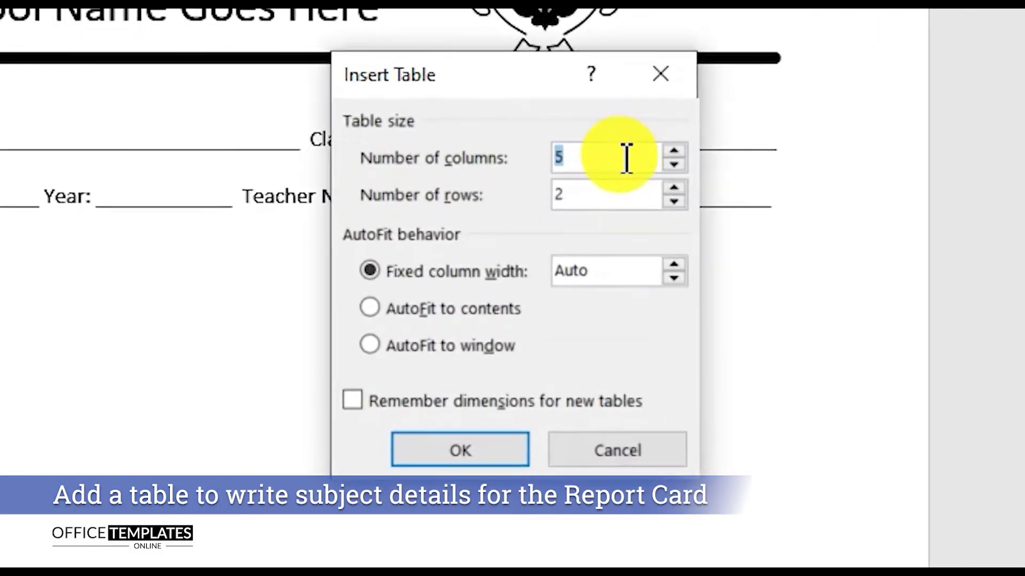
{"action": "left_click", "coordinate": [548, 244]}
{"action": "left_click_drag", "start_coordinate": [587, 190], "coordinate": [517, 187]}
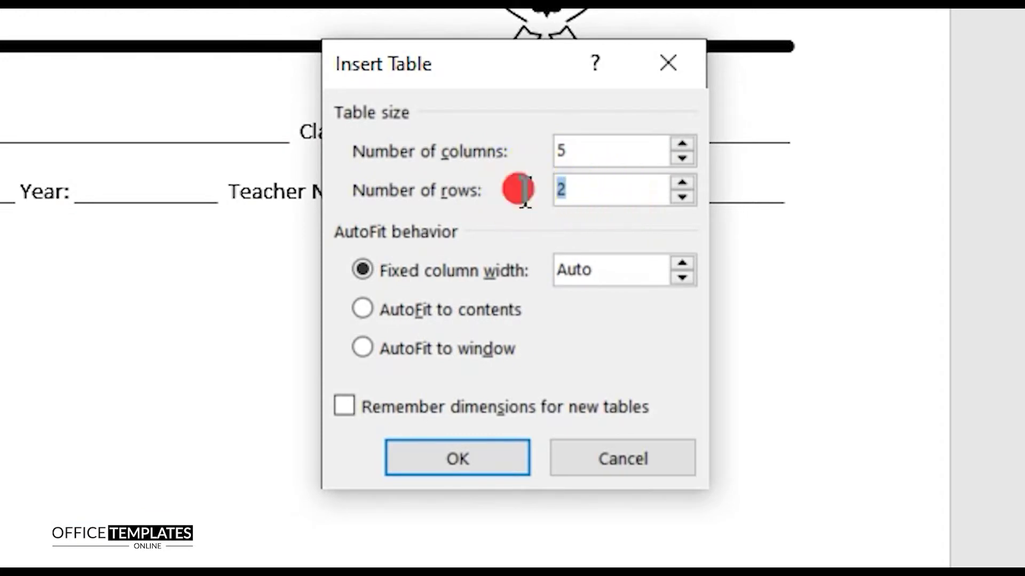
{"action": "type", "text": "10"}
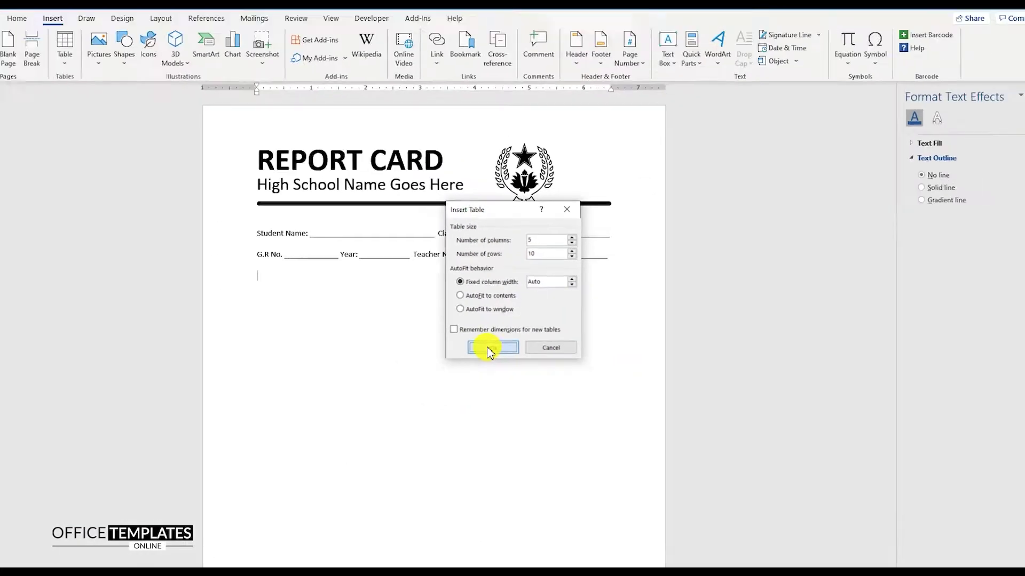
{"action": "left_click", "coordinate": [443, 470]}
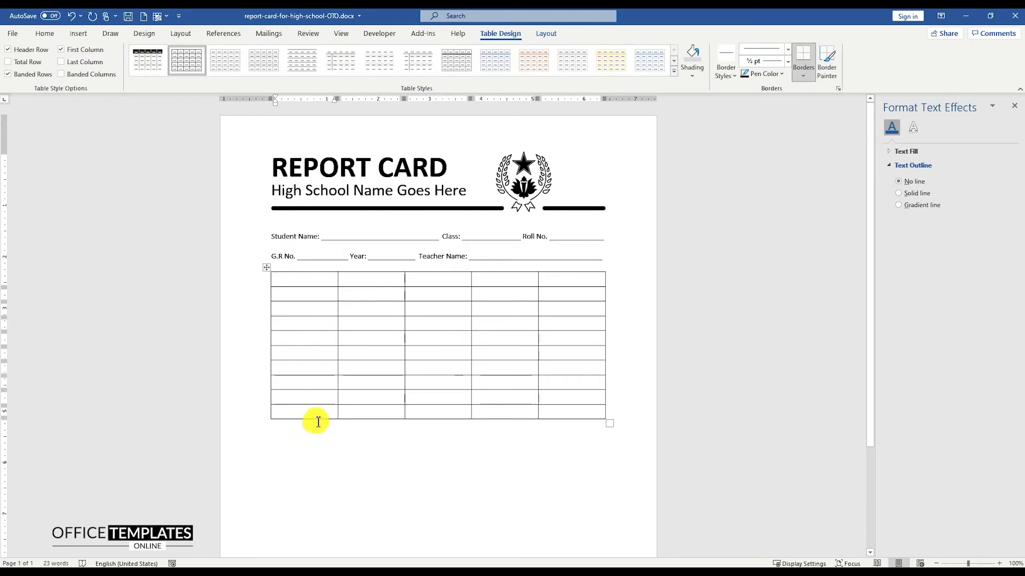
{"action": "left_click_drag", "start_coordinate": [319, 423], "coordinate": [320, 437]}
- Distribute the table's rows evenly so all rows have the same height
{"action": "left_click", "coordinate": [267, 269]}
{"action": "right_click", "coordinate": [267, 269]}
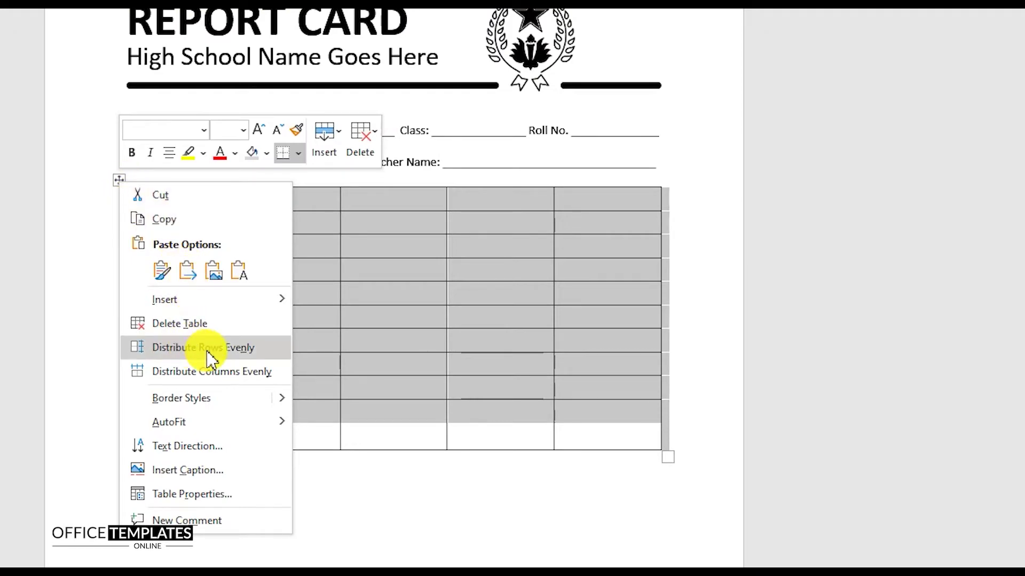
{"action": "left_click", "coordinate": [210, 348]}
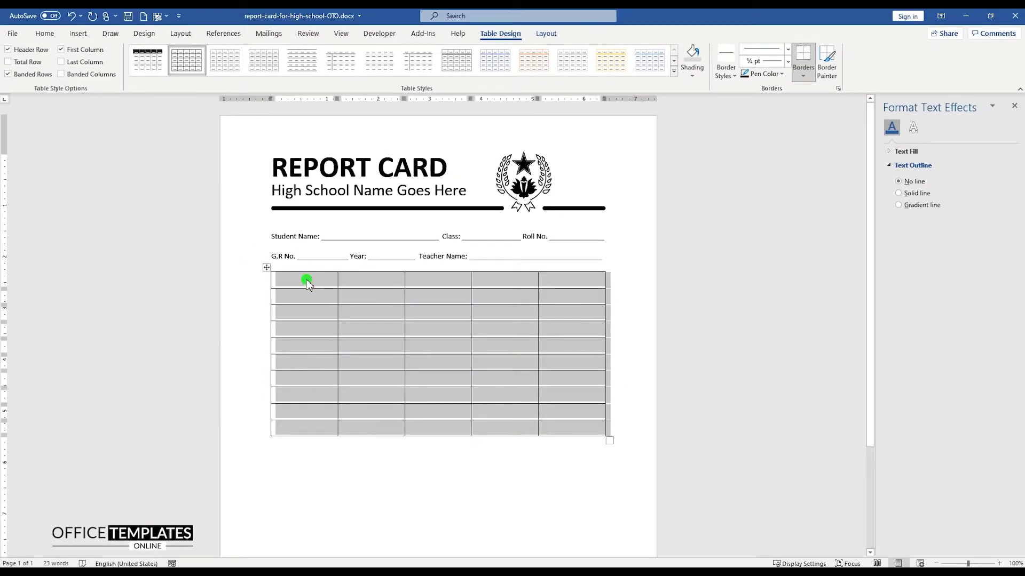
- Set the table's cell contents to centre vertically through Table Properties
{"action": "right_click", "coordinate": [308, 283]}
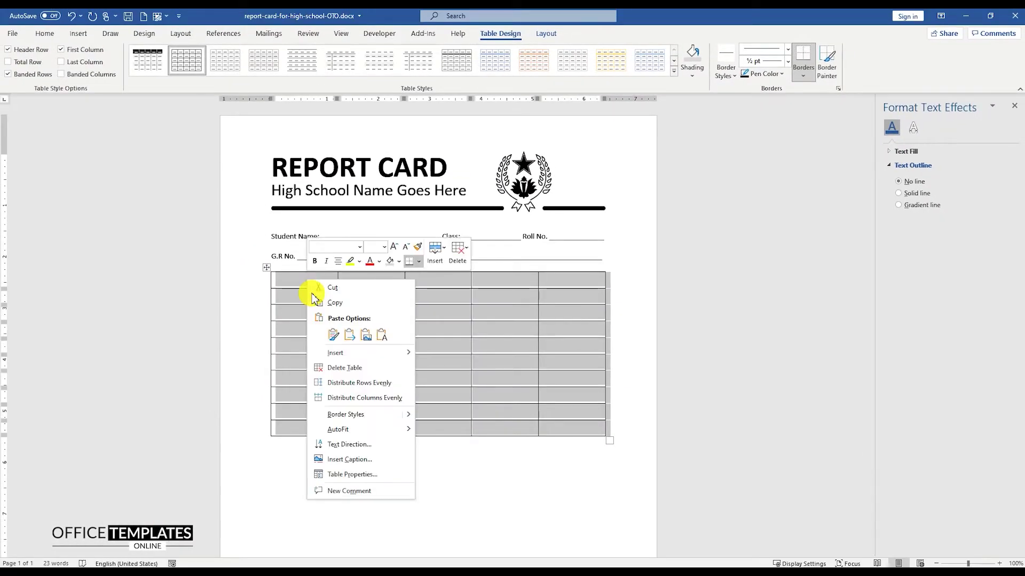
{"action": "left_click", "coordinate": [341, 474]}
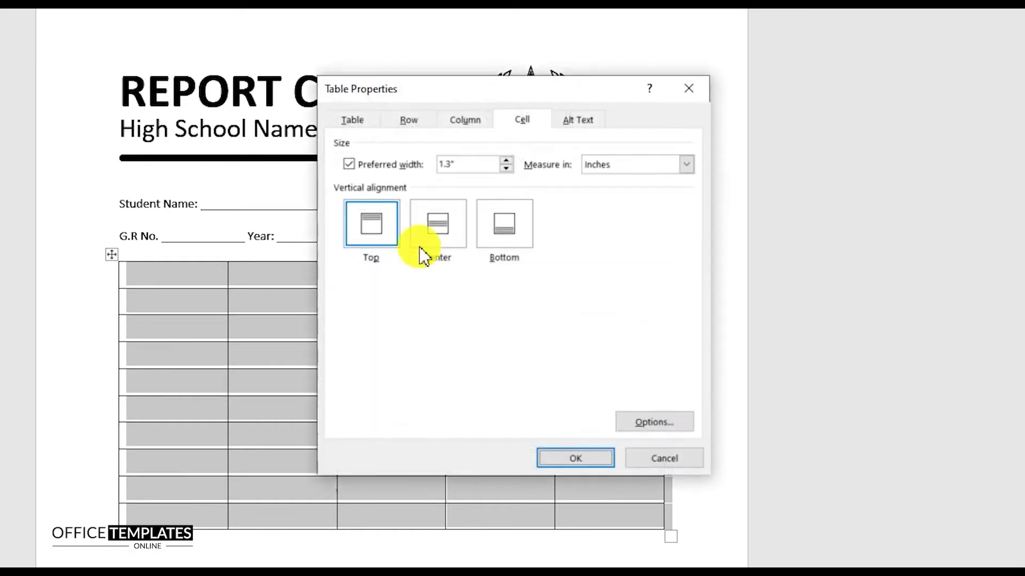
{"action": "left_click", "coordinate": [441, 220]}
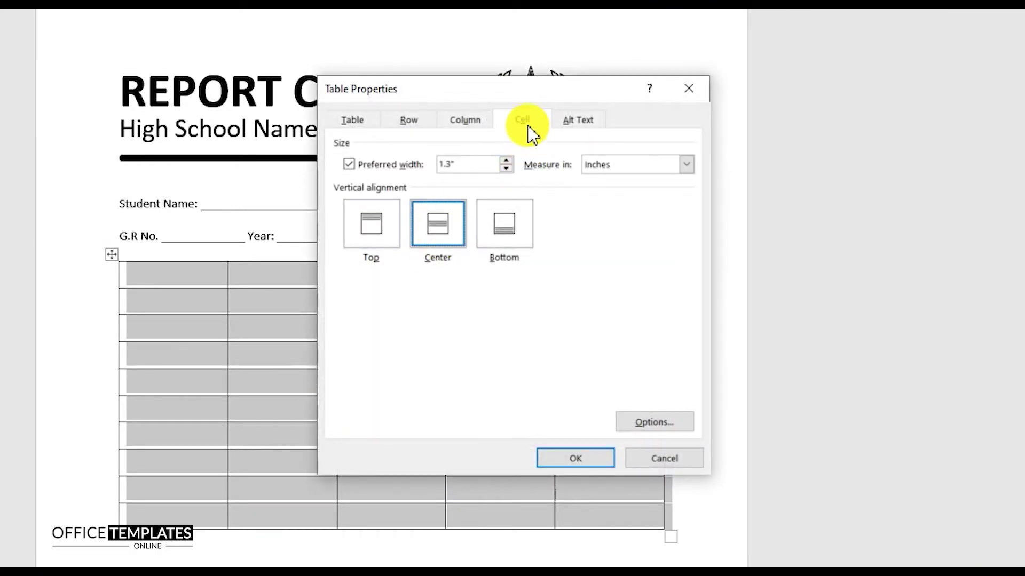
{"action": "left_click", "coordinate": [558, 459]}
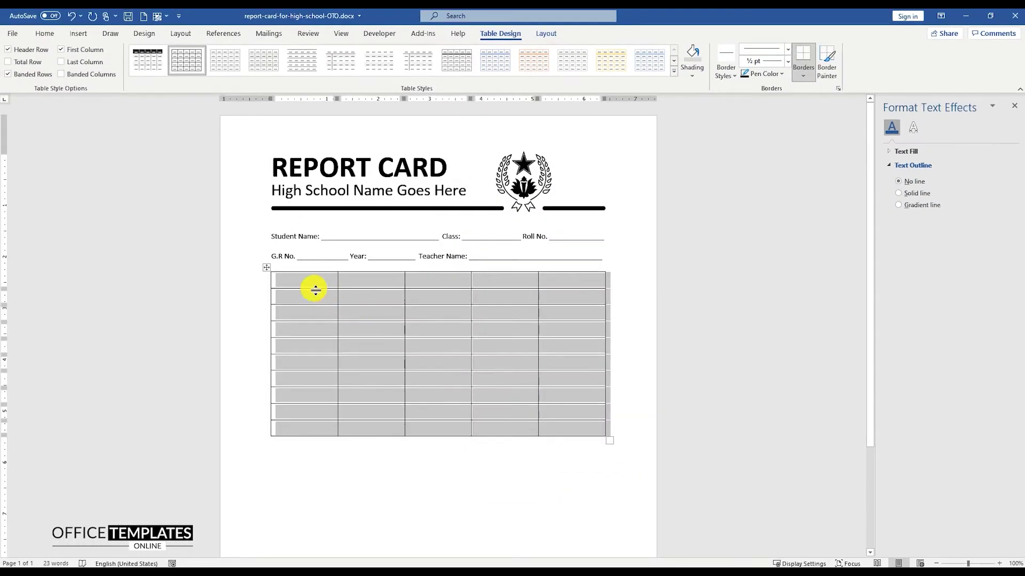
- Select the table's first row as the header row
{"action": "left_click", "coordinate": [277, 284]}
{"action": "left_click_drag", "start_coordinate": [291, 280], "coordinate": [565, 288]}
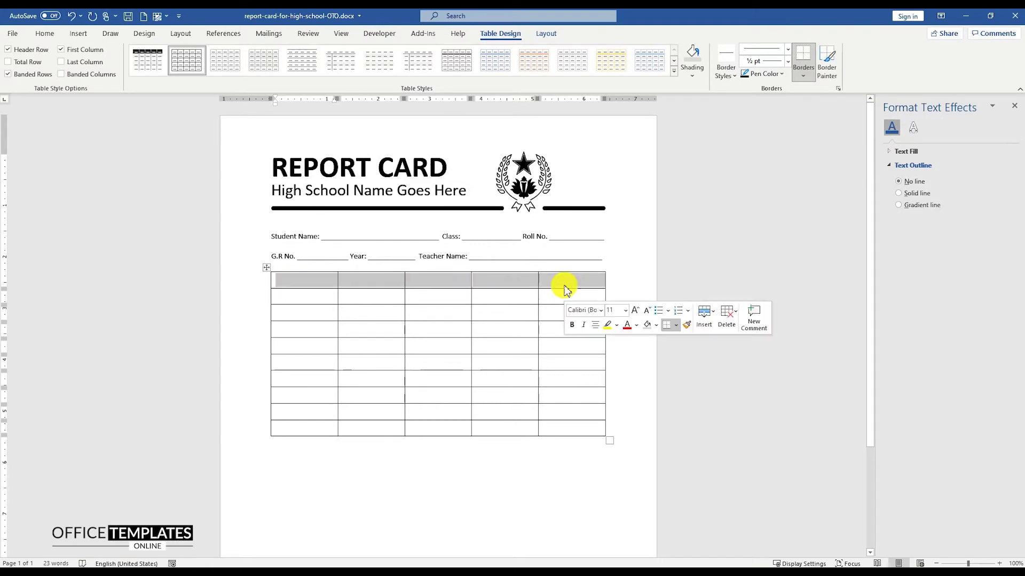
{"action": "left_click", "coordinate": [45, 34]}
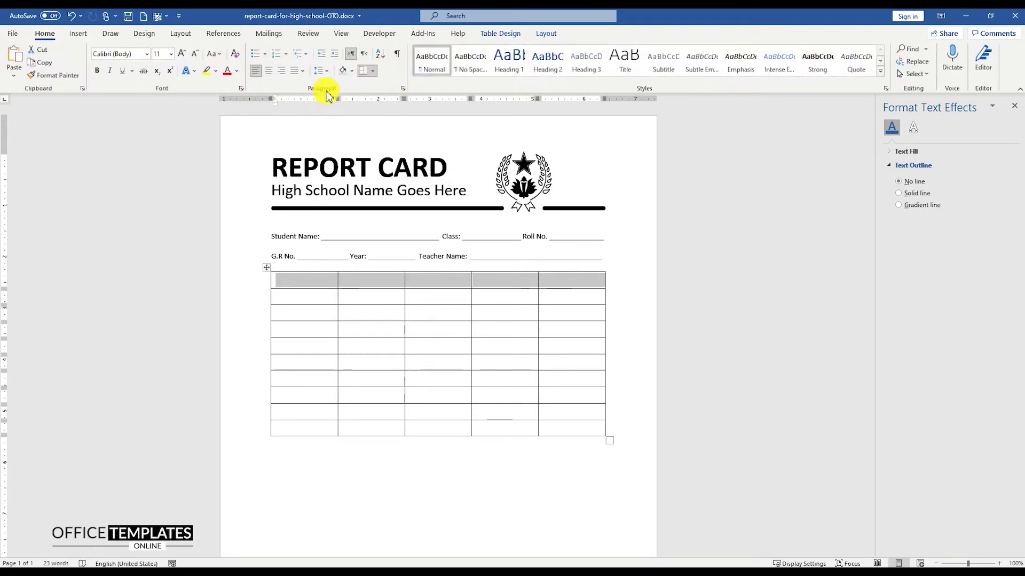
- Shade the header row black and enter headings Subject, Total Marks, Marks Obtained, Grade, Class Grade
{"action": "left_click", "coordinate": [354, 71]}
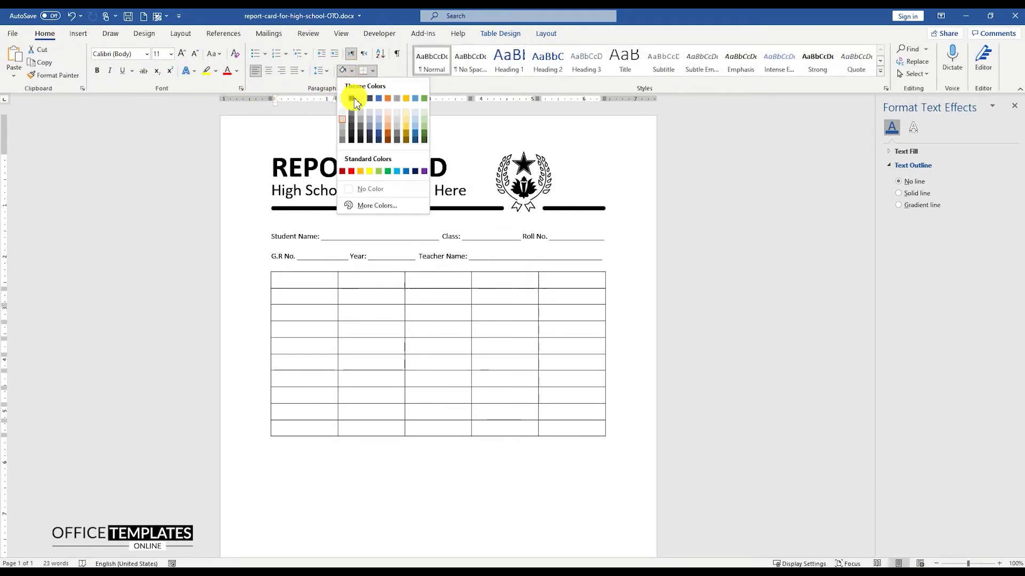
{"action": "left_click", "coordinate": [354, 95]}
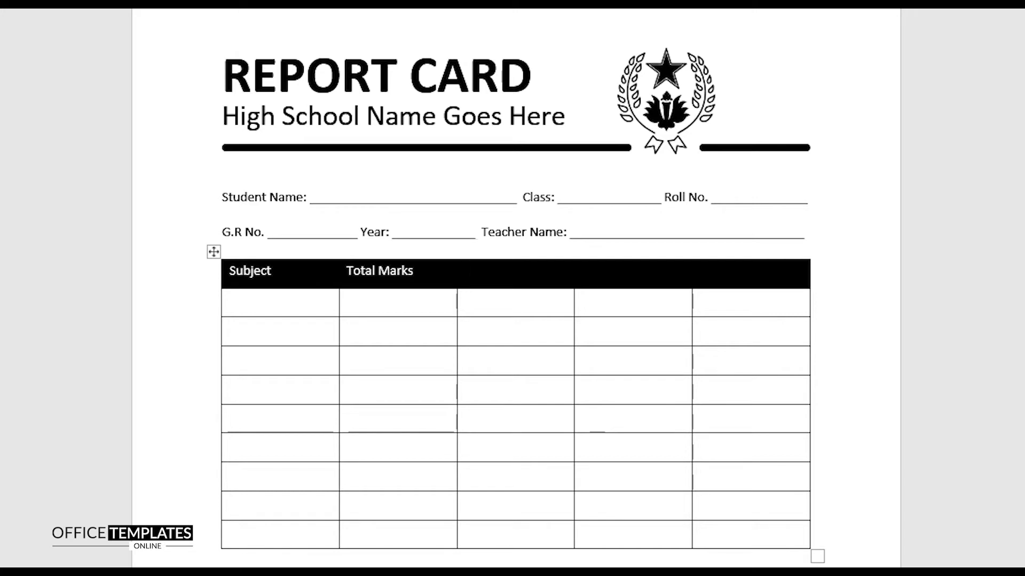
{"action": "type", "text": "Marks Obtained"}
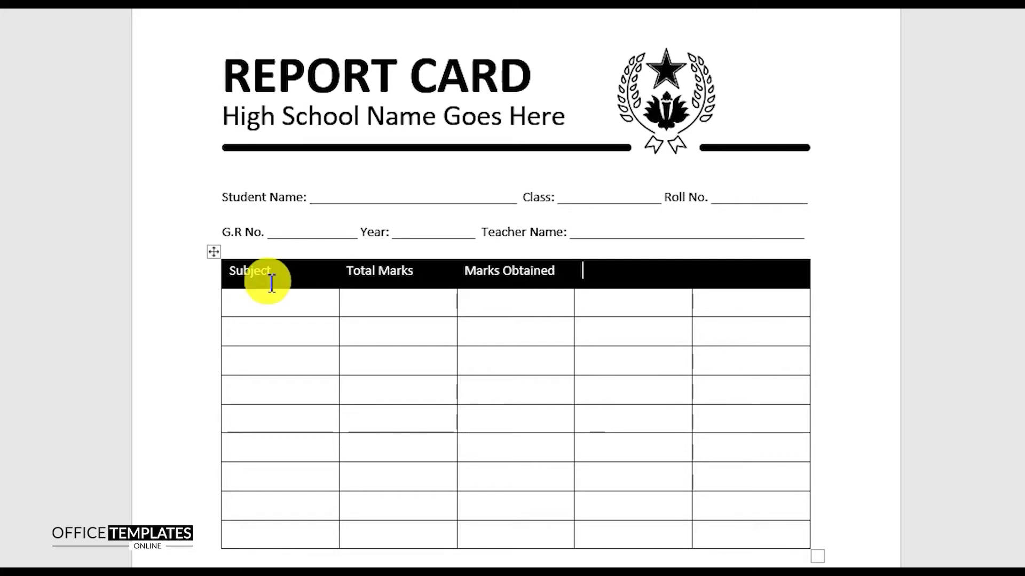
{"action": "type", "text": "Grad"}
{"action": "type", "text": "Cla"}
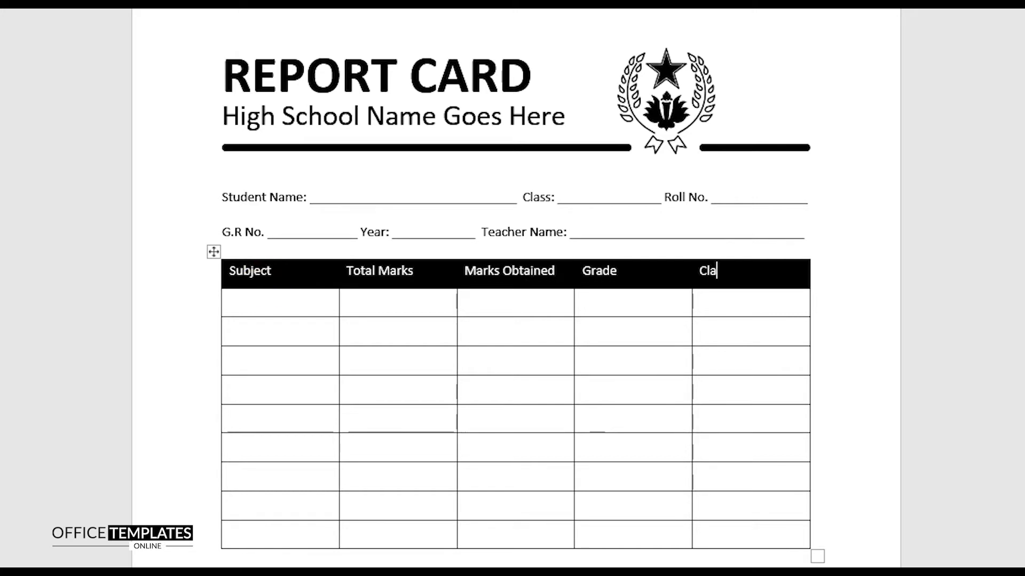
{"action": "type", "text": "ss Grade"}
- Narrow the Class Grade, Grade and Marks Obtained columns, widen Subject, and centre the headings
{"action": "left_click_drag", "start_coordinate": [692, 302], "coordinate": [723, 305]}
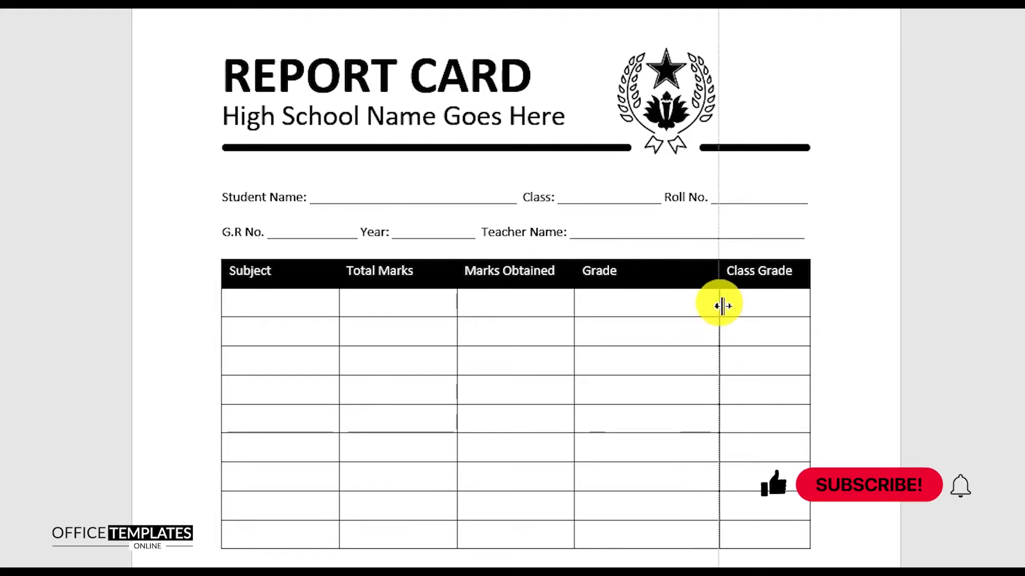
{"action": "left_click_drag", "start_coordinate": [573, 304], "coordinate": [658, 314]}
{"action": "left_click_drag", "start_coordinate": [458, 314], "coordinate": [542, 314]}
{"action": "left_click_drag", "start_coordinate": [342, 304], "coordinate": [566, 430]}
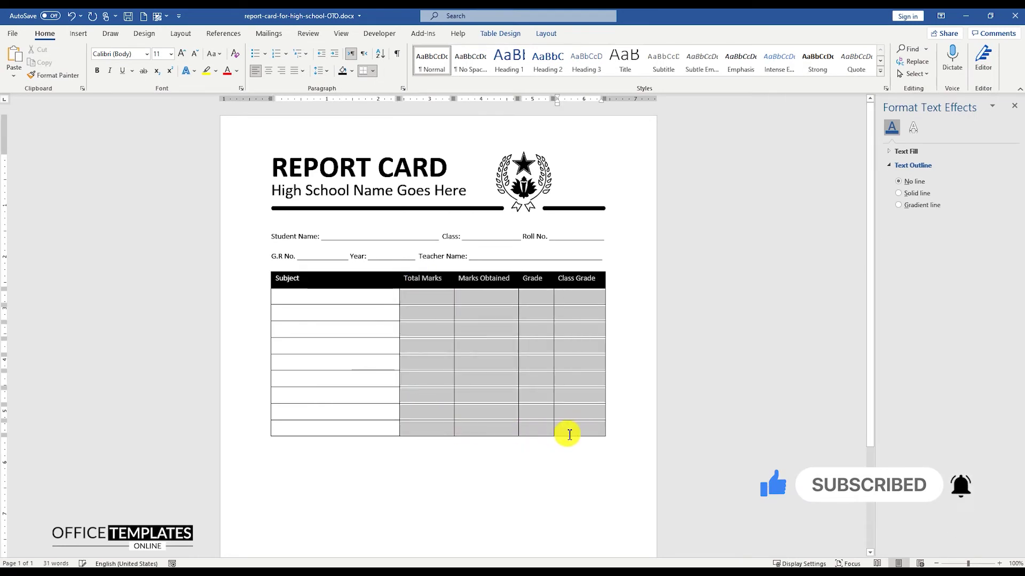
{"action": "left_click", "coordinate": [270, 70]}
- Fill the Subject column with Subject - 1 through Subject - 8
{"action": "left_click", "coordinate": [296, 300]}
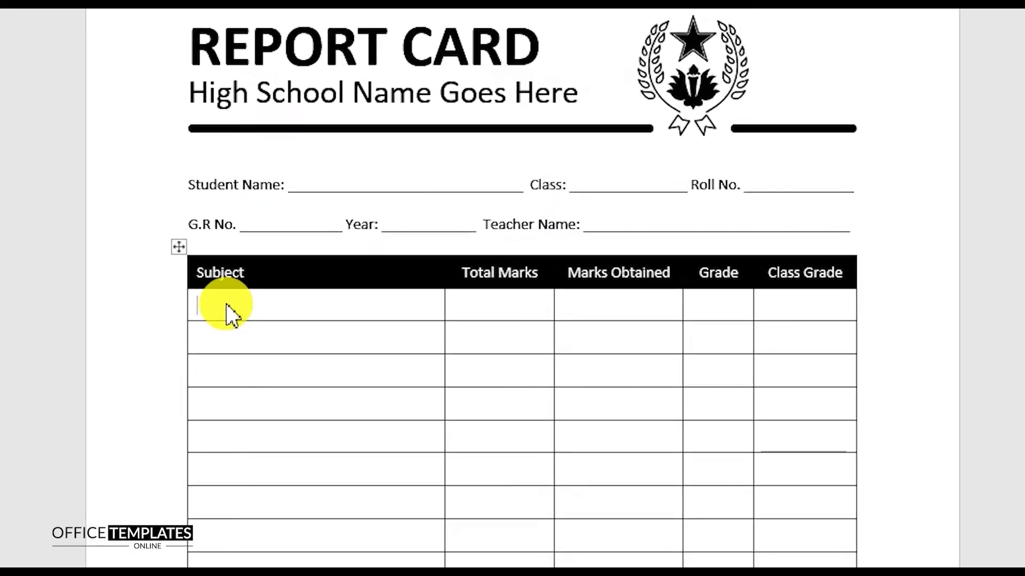
{"action": "type", "text": "Subject - 1"}
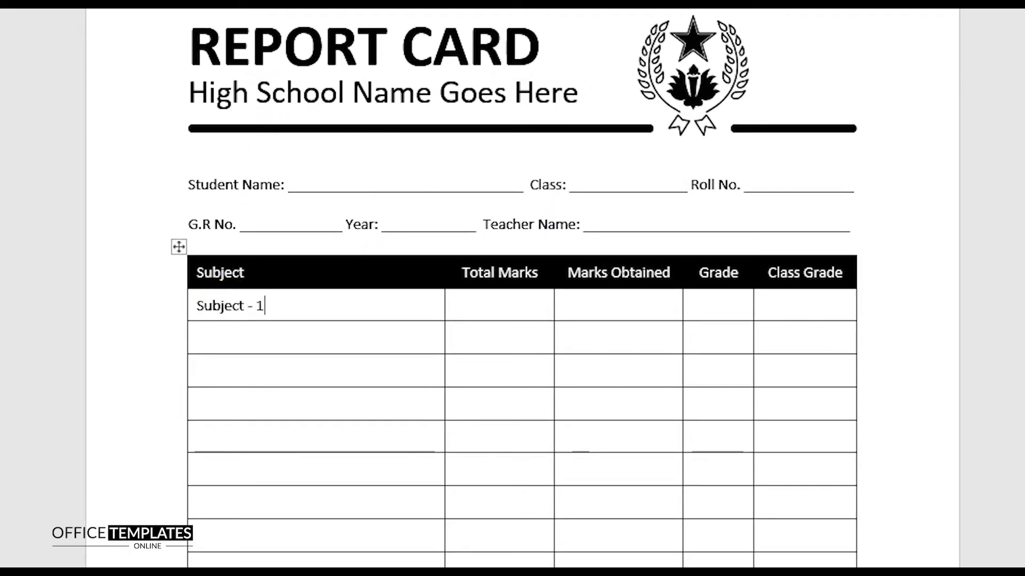
{"action": "left_click_drag", "start_coordinate": [253, 305], "coordinate": [196, 306]}
{"action": "key", "text": "ctrl+c"}
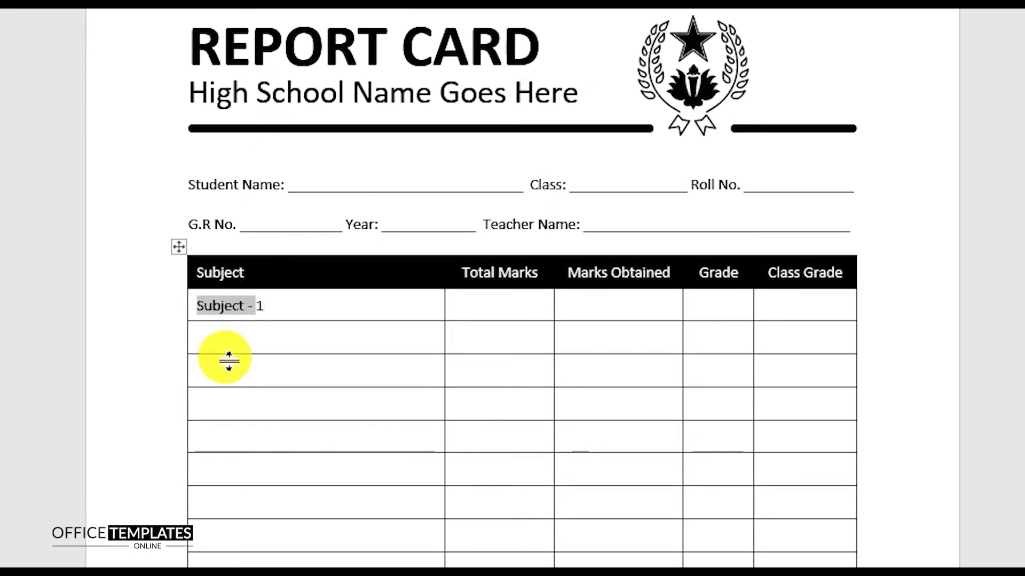
{"action": "left_click", "coordinate": [230, 347]}
{"action": "key", "text": "ctrl+v"}
{"action": "type", "text": "2"}
{"action": "key", "text": "Down"}
{"action": "key", "text": "ctrl+v"}
{"action": "type", "text": "3"}
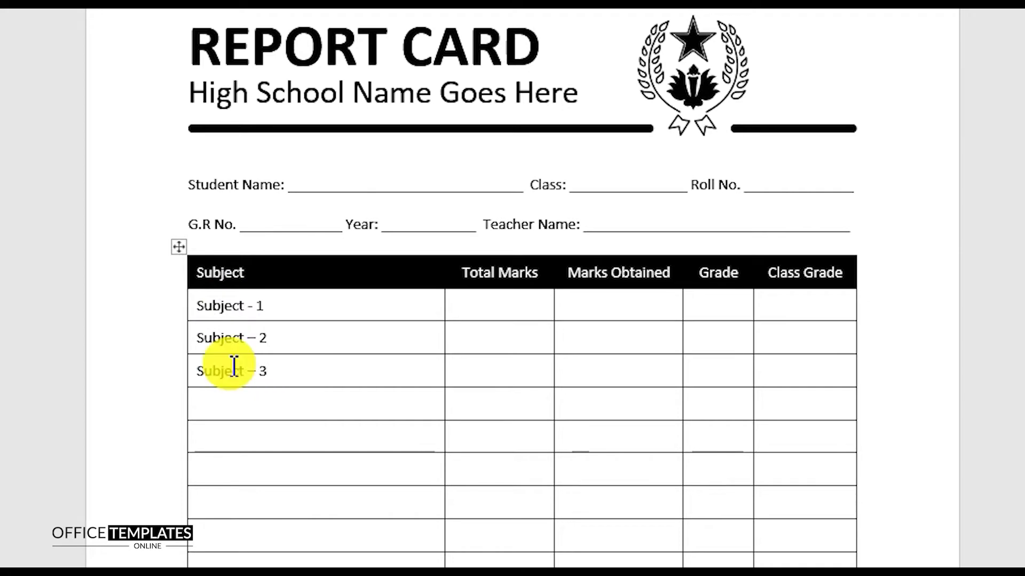
{"action": "key", "text": "Down"}
{"action": "key", "text": "ctrl+v"}
{"action": "type", "text": "4"}
{"action": "key", "text": "Down"}
{"action": "key", "text": "ctrl+v"}
{"action": "type", "text": "5"}
{"action": "key", "text": "Down"}
{"action": "key", "text": "ctrl+v"}
{"action": "type", "text": "6"}
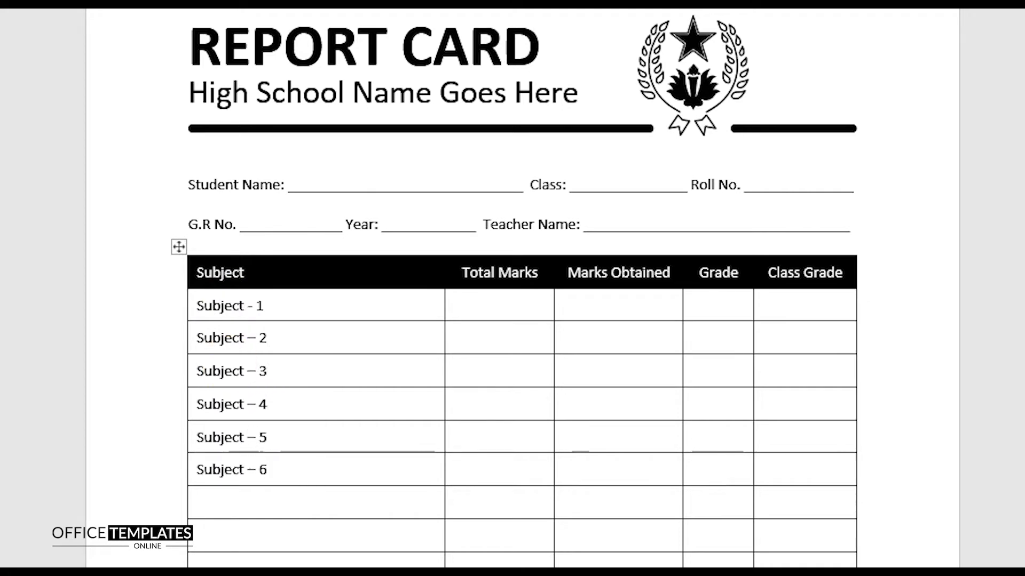
{"action": "key", "text": "Down"}
{"action": "key", "text": "ctrl+v"}
{"action": "type", "text": "7"}
{"action": "key", "text": "Down"}
{"action": "key", "text": "ctrl+v"}
{"action": "type", "text": "8"}
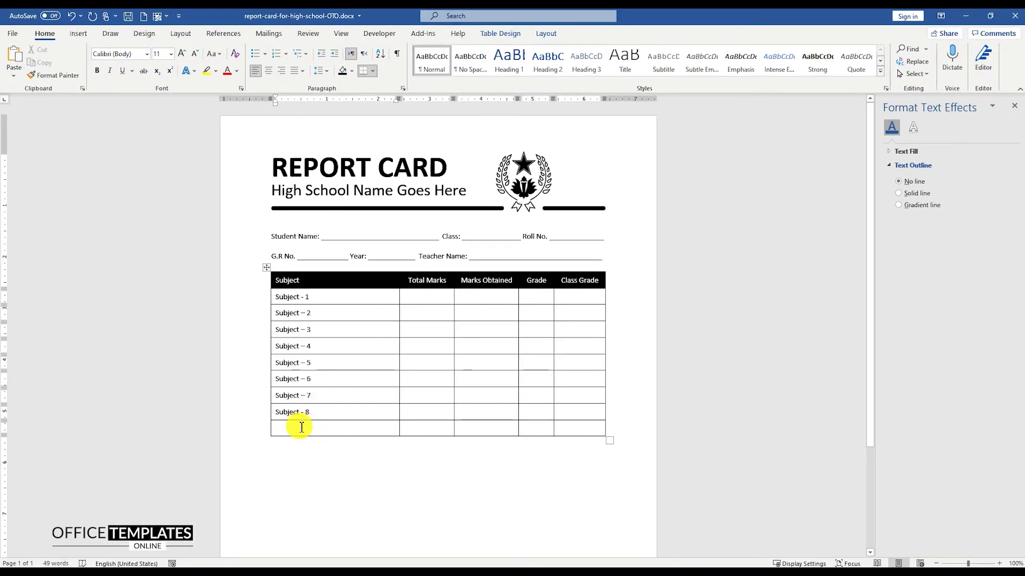
- Label the last row Total and shade that row light grey
{"action": "left_click", "coordinate": [302, 427]}
{"action": "type", "text": "Total"}
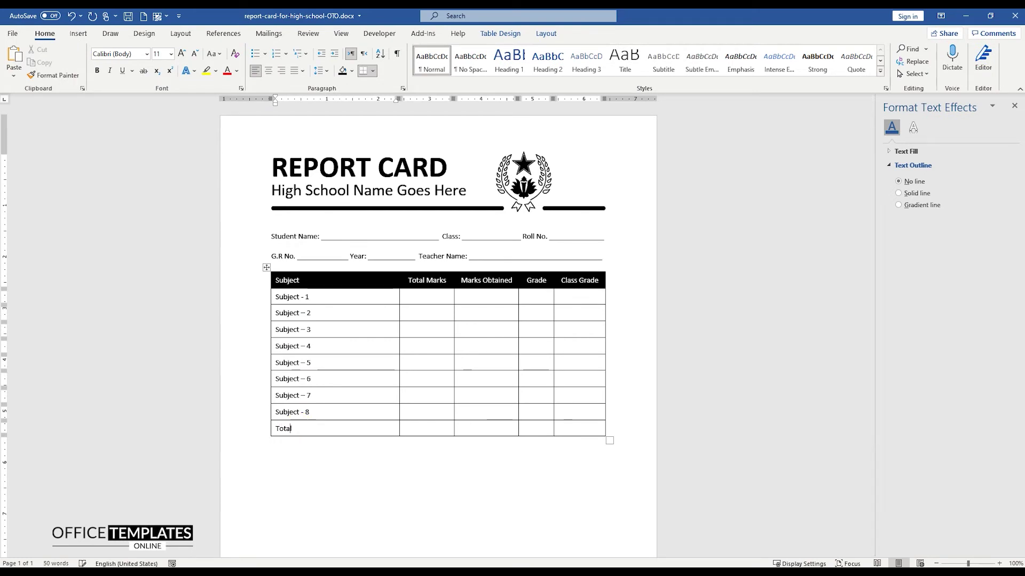
{"action": "left_click_drag", "start_coordinate": [327, 430], "coordinate": [568, 431]}
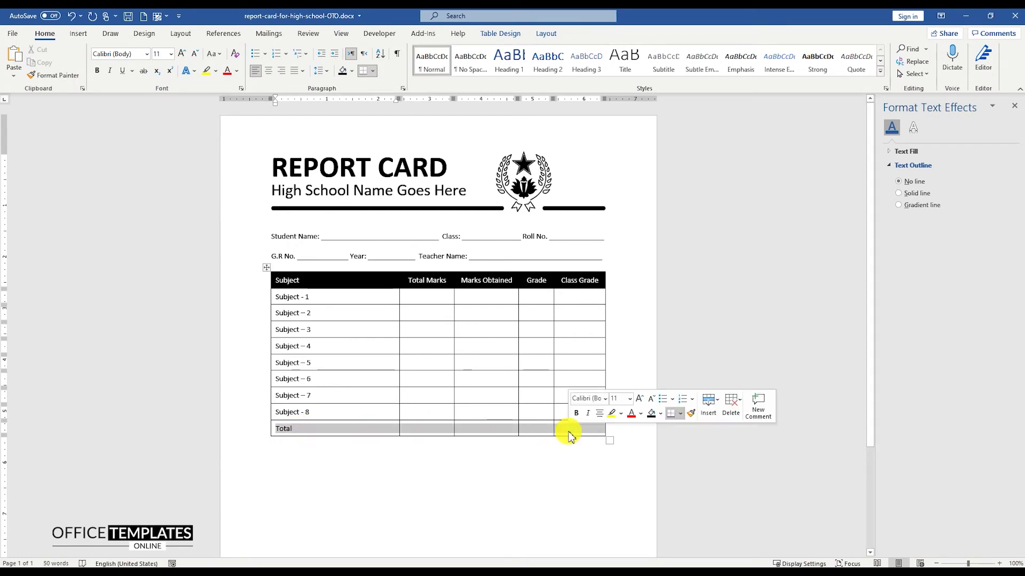
{"action": "left_click", "coordinate": [352, 76]}
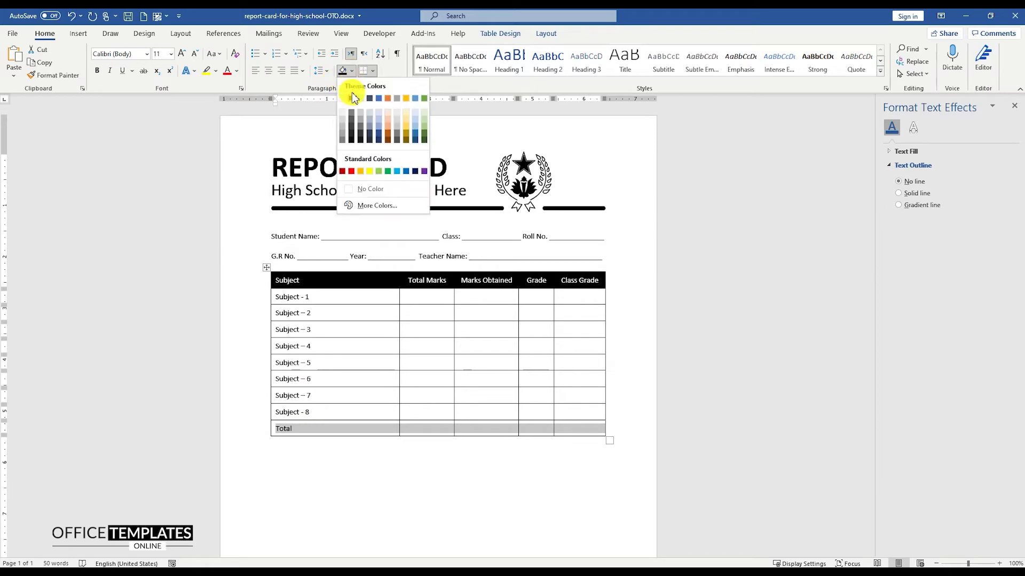
{"action": "left_click", "coordinate": [348, 126]}
{"action": "left_click", "coordinate": [299, 457]}
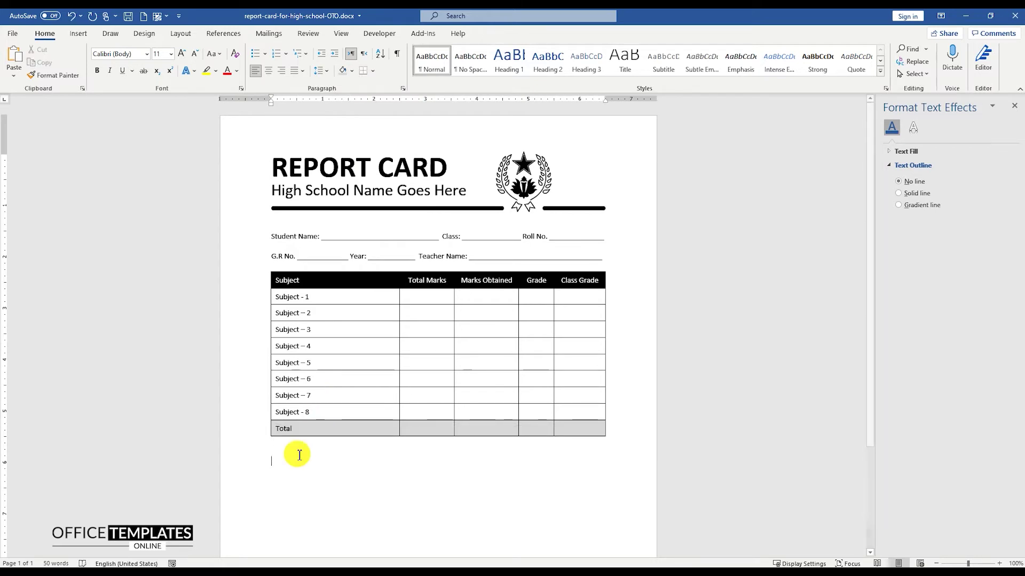
- Insert a 2-column, 4-row table below the marks table and resize its columns and rows
{"action": "scroll", "coordinate": [304, 446], "scroll_direction": "down", "scroll_amount": 2}
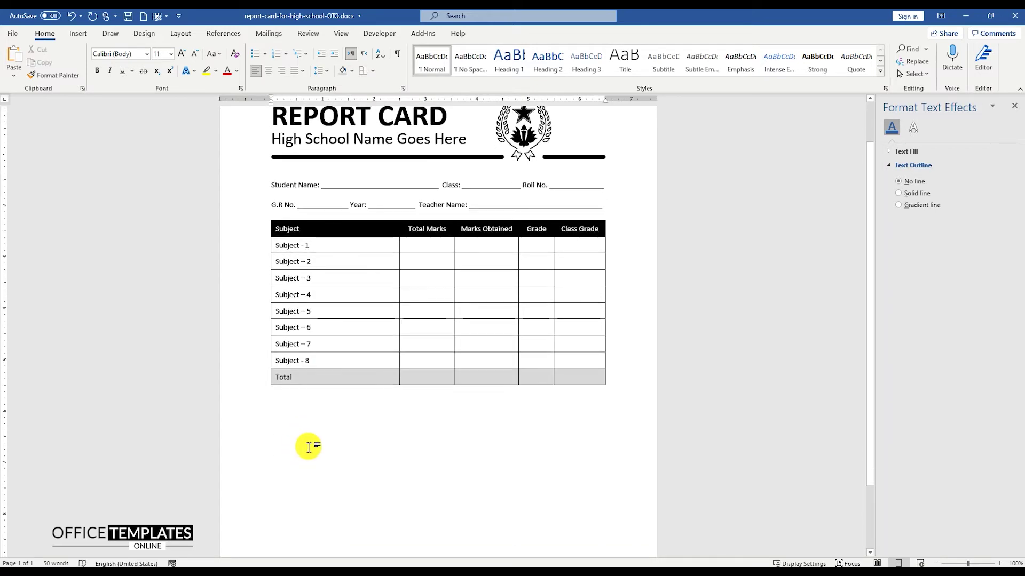
{"action": "left_click", "coordinate": [79, 33]}
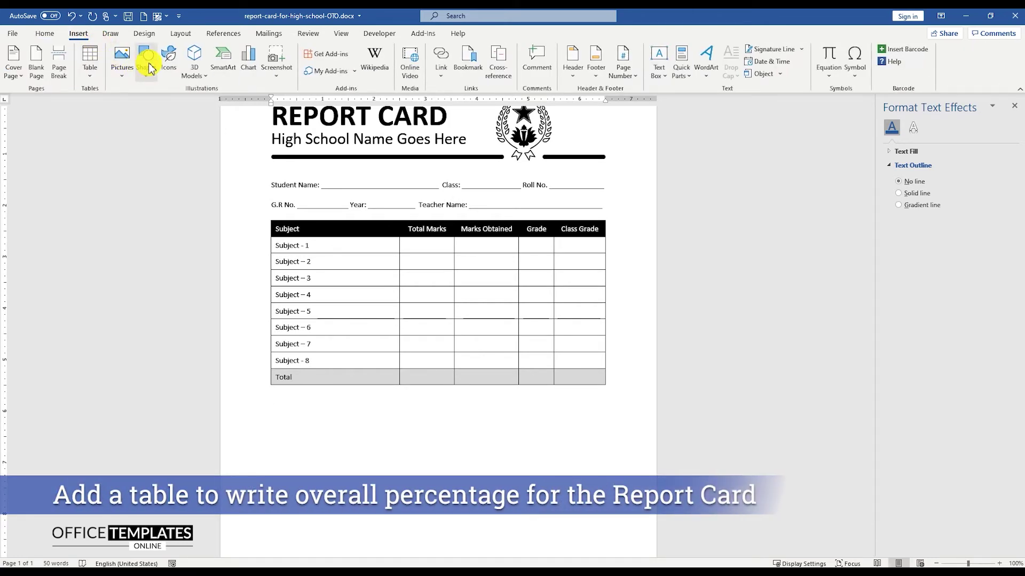
{"action": "left_click", "coordinate": [90, 61]}
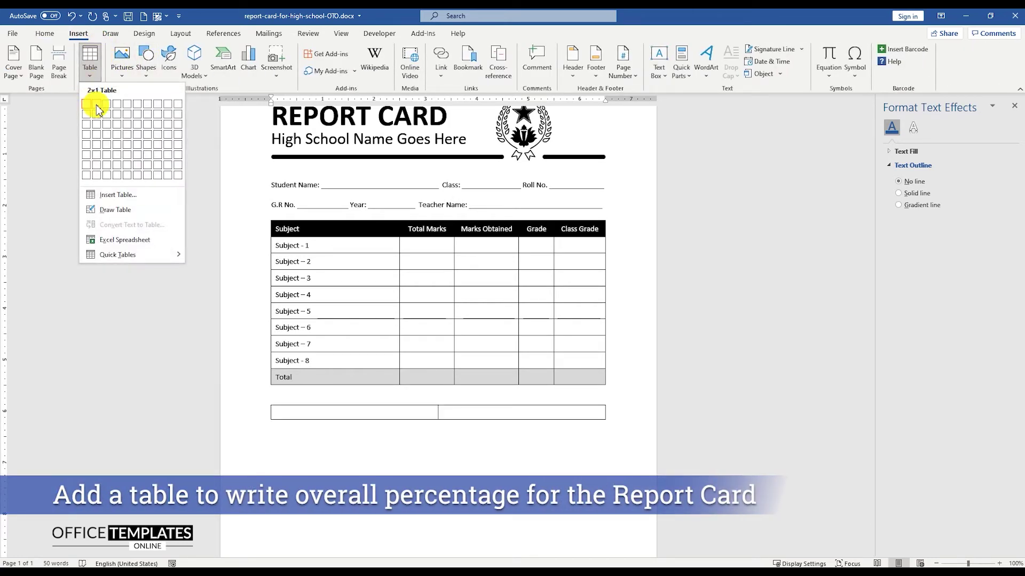
{"action": "left_click", "coordinate": [97, 134]}
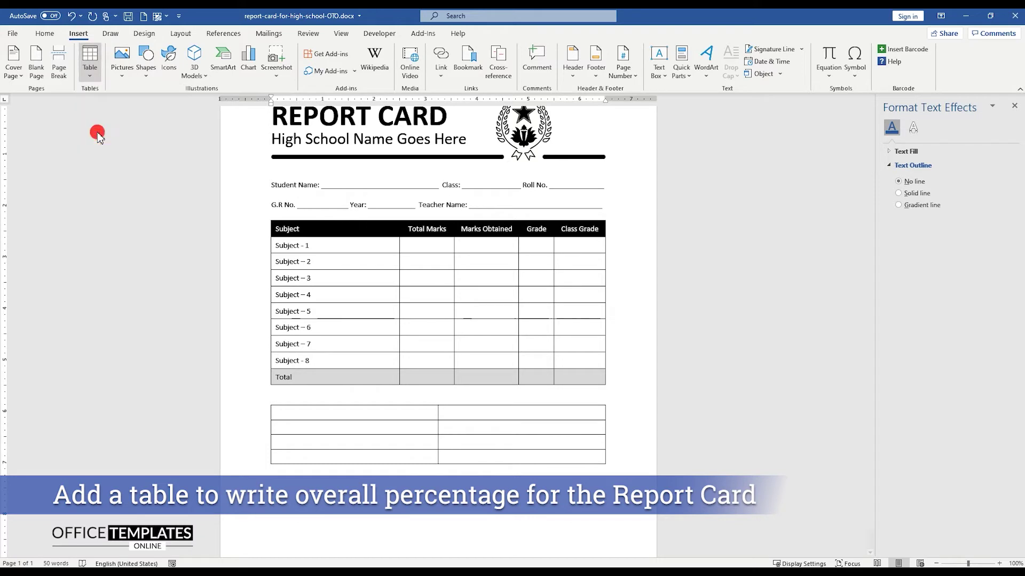
{"action": "left_click_drag", "start_coordinate": [605, 417], "coordinate": [357, 414]}
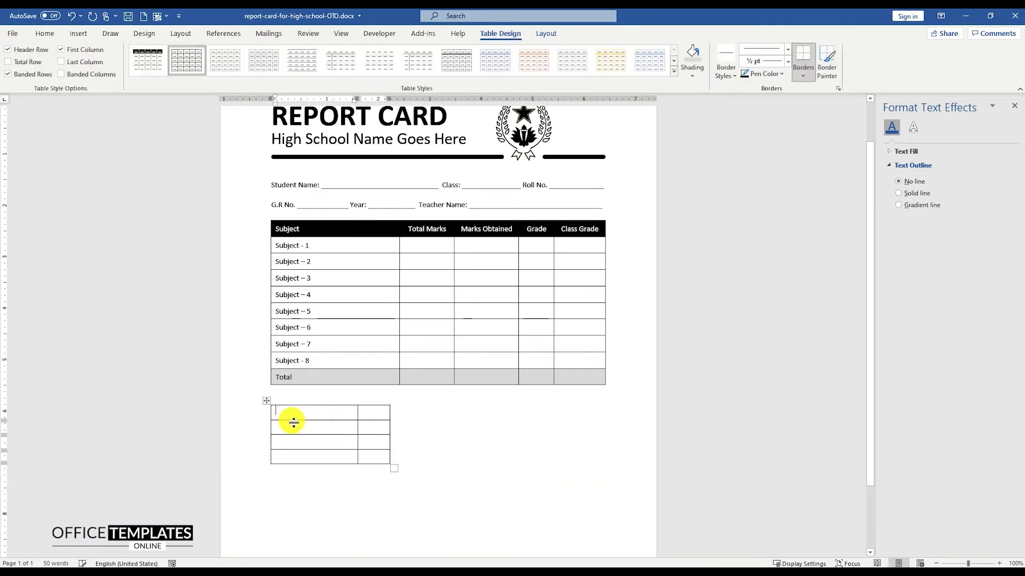
{"action": "left_click_drag", "start_coordinate": [297, 464], "coordinate": [297, 474]}
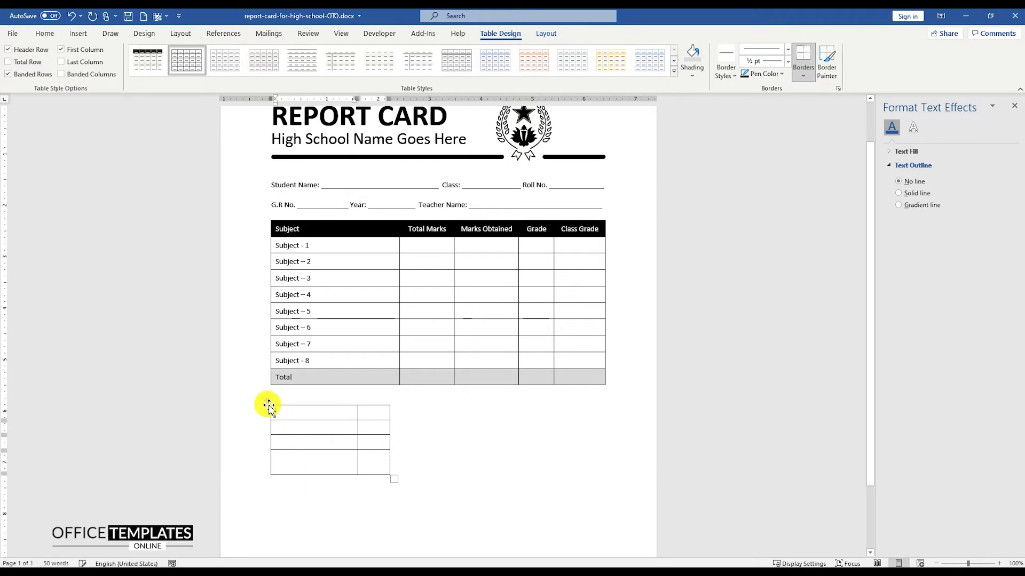
- Even out the new table's rows, centre its cells vertically, and type Percentage in the first cell
{"action": "left_click", "coordinate": [268, 407]}
{"action": "right_click", "coordinate": [268, 407]}
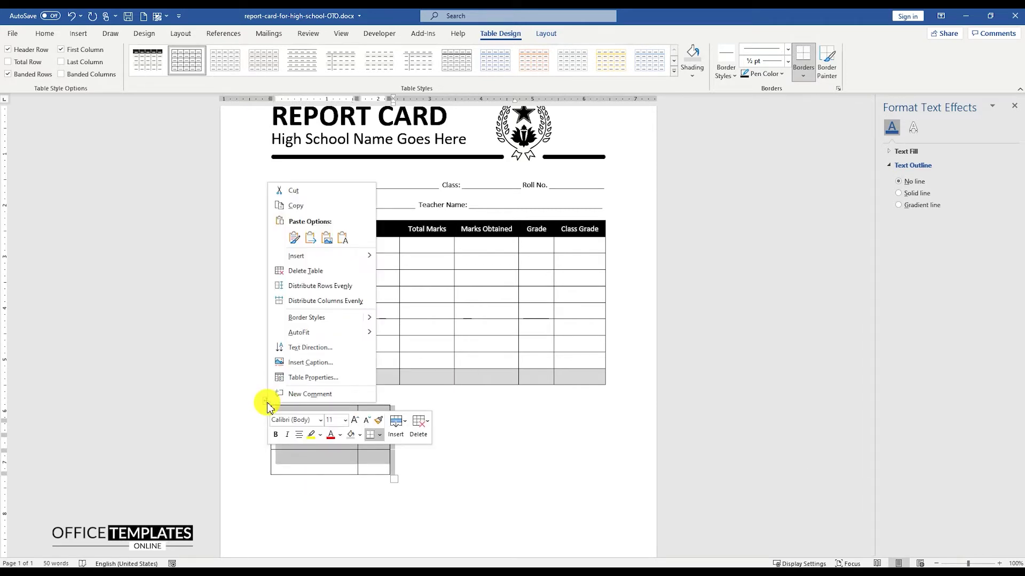
{"action": "left_click", "coordinate": [340, 291]}
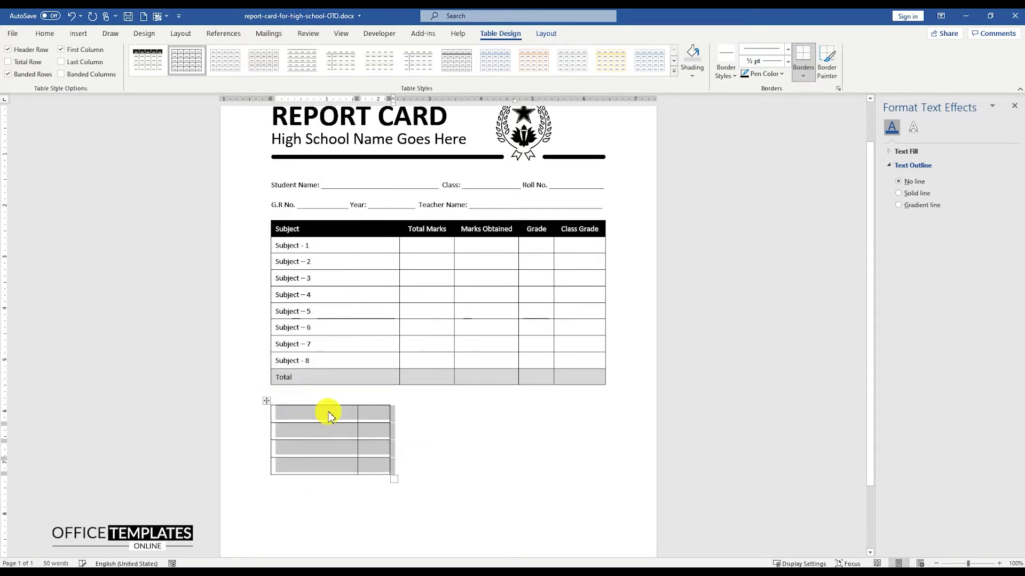
{"action": "right_click", "coordinate": [305, 418]}
{"action": "left_click", "coordinate": [347, 385]}
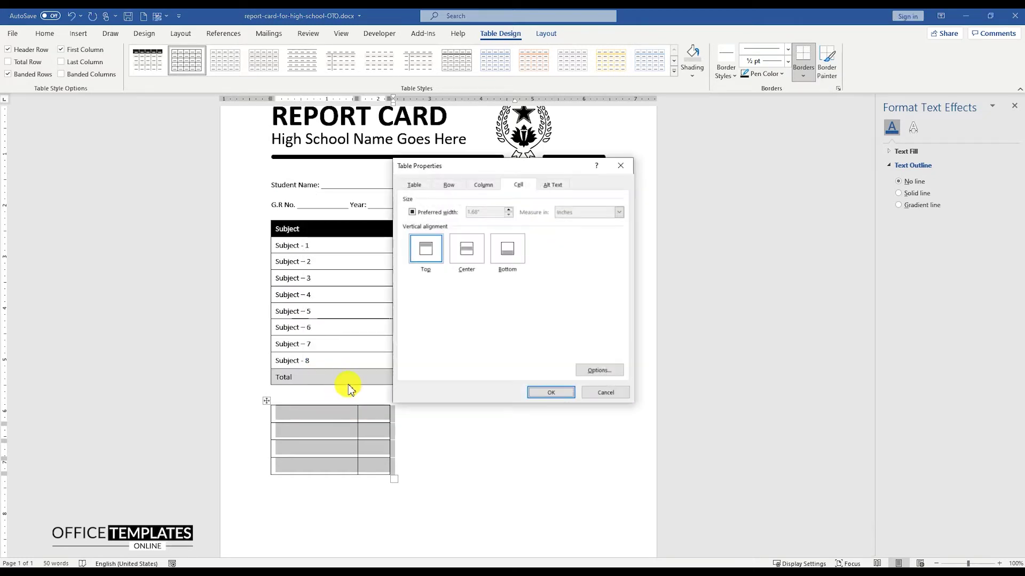
{"action": "left_click", "coordinate": [468, 251]}
{"action": "left_click", "coordinate": [548, 392]}
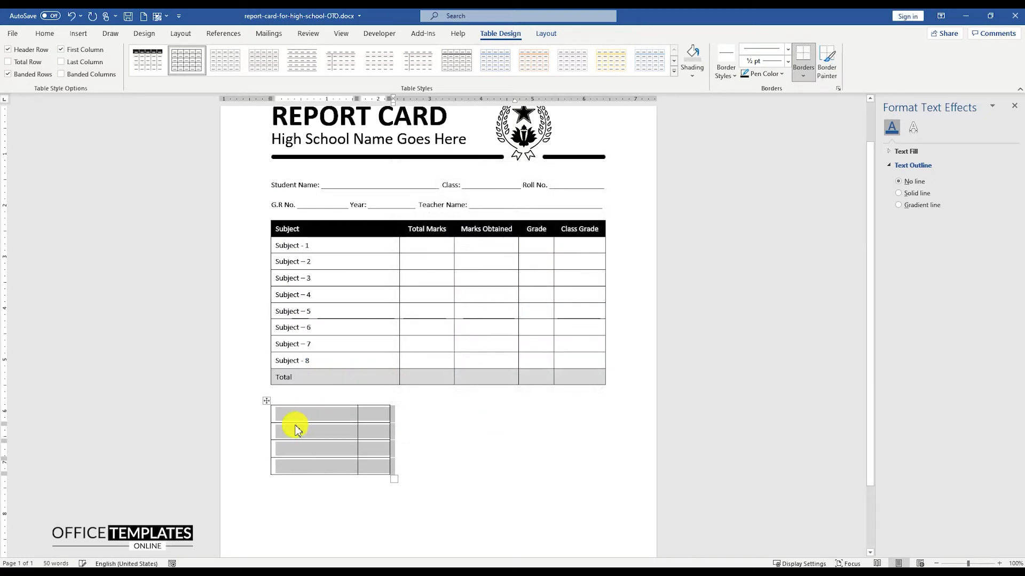
{"action": "left_click", "coordinate": [284, 418]}
{"action": "type", "text": "Percentage"}
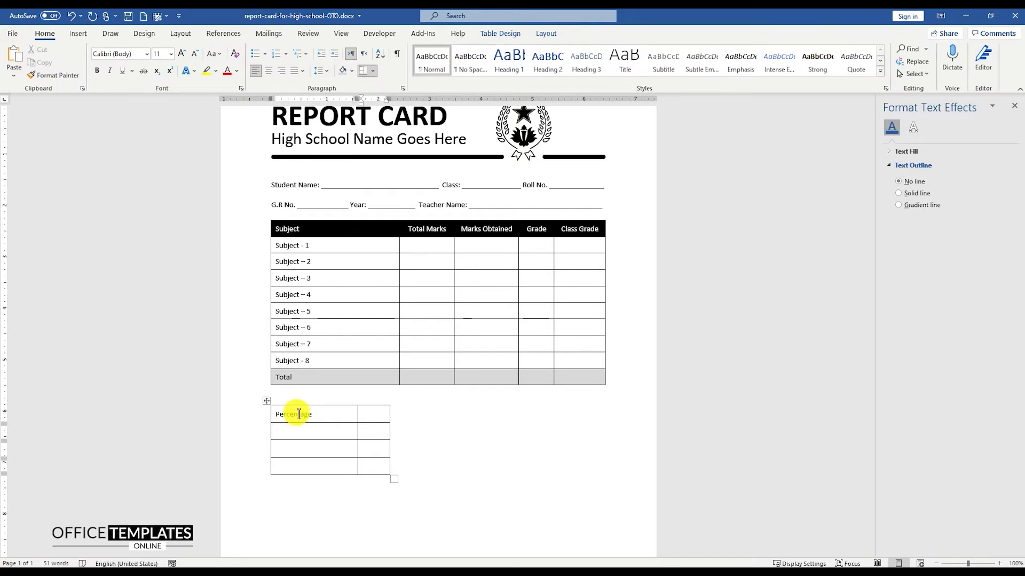
- Add a centred % cell beside Percentage and shade the Percentage row black
{"action": "key", "text": "Tab"}
{"action": "type", "text": "%"}
{"action": "left_click_drag", "start_coordinate": [367, 414], "coordinate": [373, 467]}
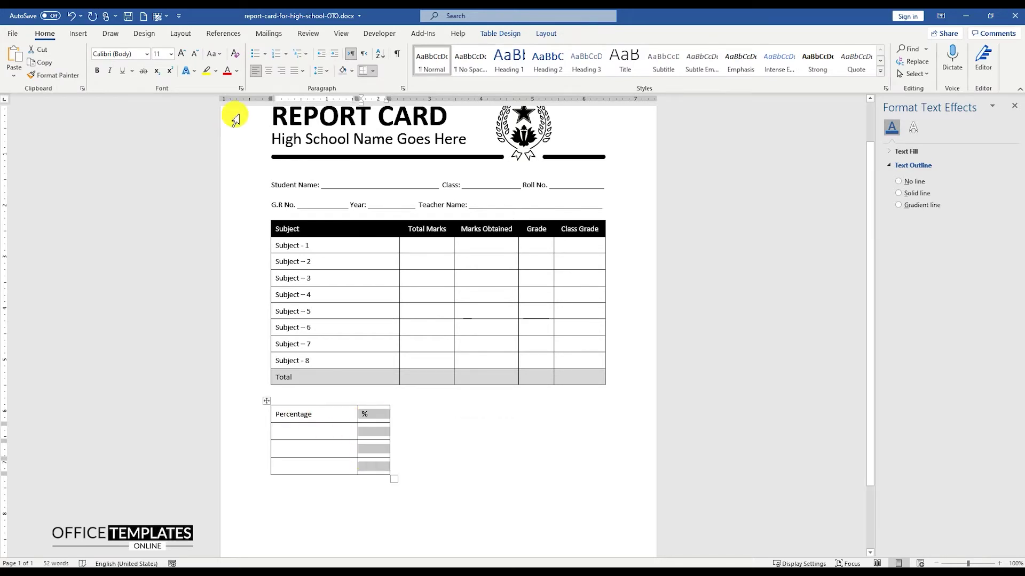
{"action": "left_click", "coordinate": [269, 71]}
{"action": "left_click_drag", "start_coordinate": [390, 414], "coordinate": [399, 411]}
{"action": "left_click_drag", "start_coordinate": [289, 415], "coordinate": [376, 415]}
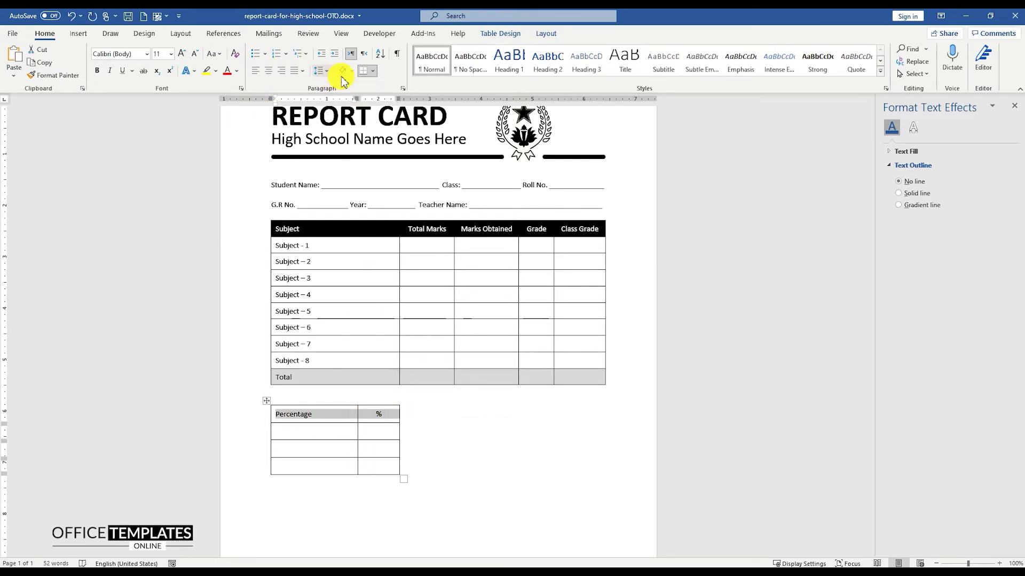
{"action": "left_click", "coordinate": [352, 71]}
{"action": "left_click", "coordinate": [352, 92]}
- Enter the row labels Overall Grade, Rank and Result below Percentage
{"action": "left_click", "coordinate": [289, 433]}
{"action": "type", "text": "Overall Grade"}
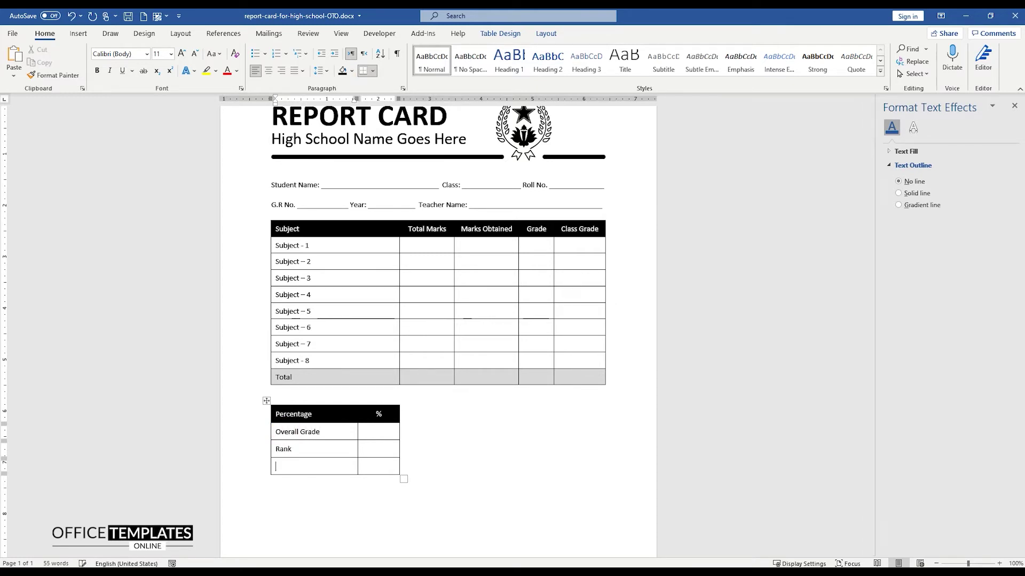
{"action": "left_click", "coordinate": [323, 483]}
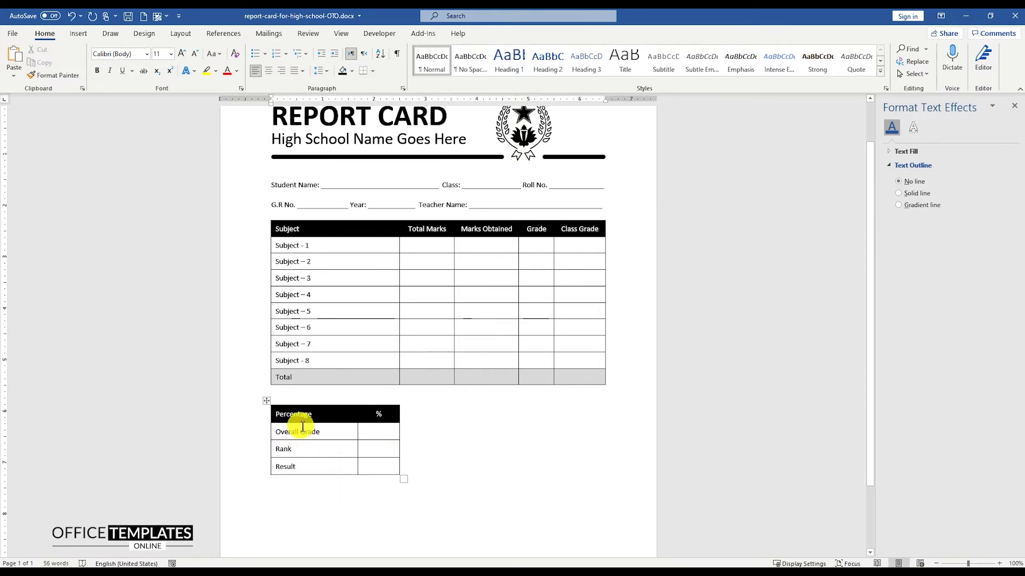
- Copy the Percentage table and place the insertion point below it
{"action": "left_click", "coordinate": [267, 404]}
{"action": "right_click", "coordinate": [267, 404]}
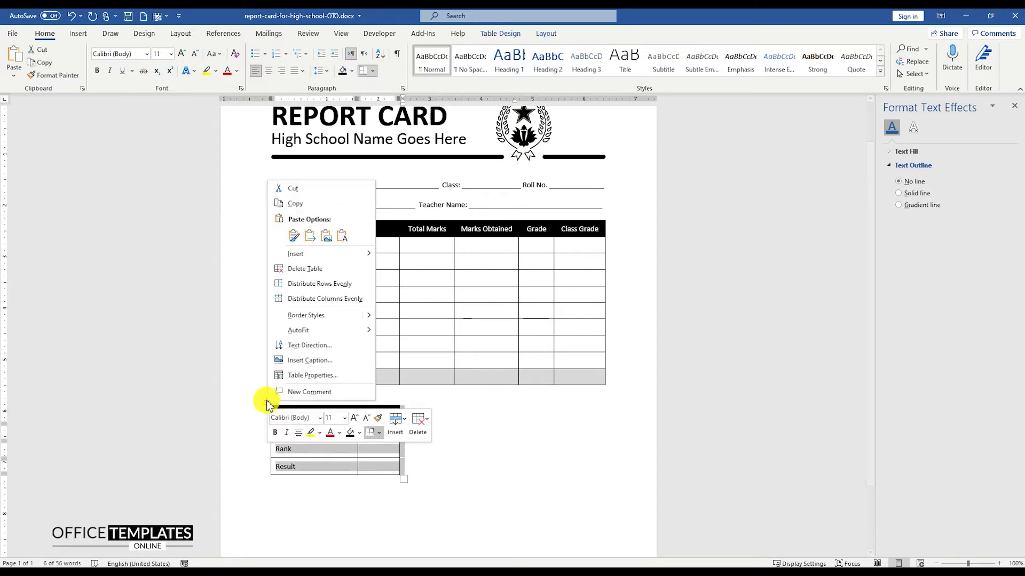
{"action": "left_click", "coordinate": [297, 203]}
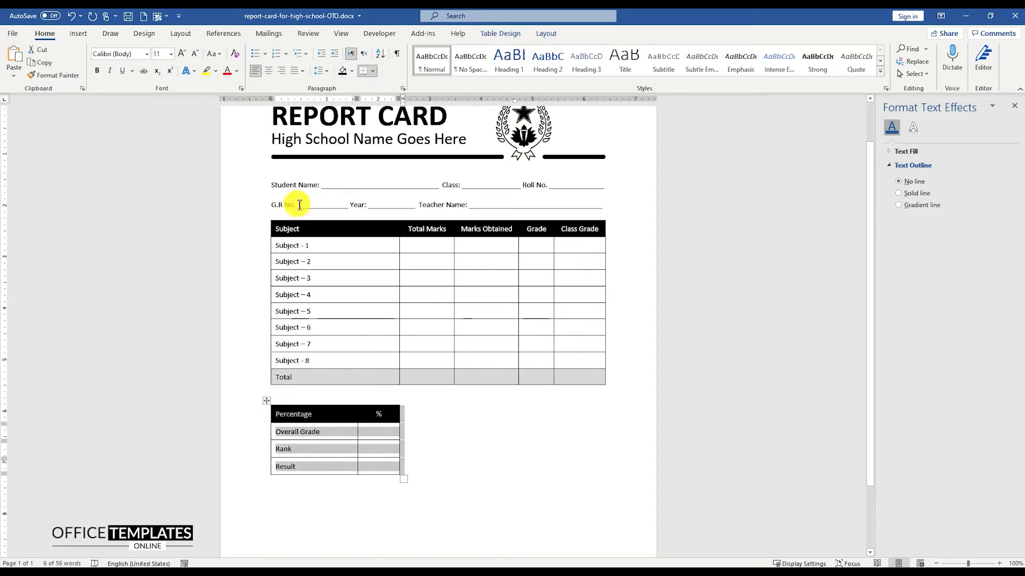
{"action": "left_click", "coordinate": [311, 485]}
- Paste the duplicate table, move it beside the original, and retitle its header Attendence
{"action": "key", "text": "ctrl+v"}
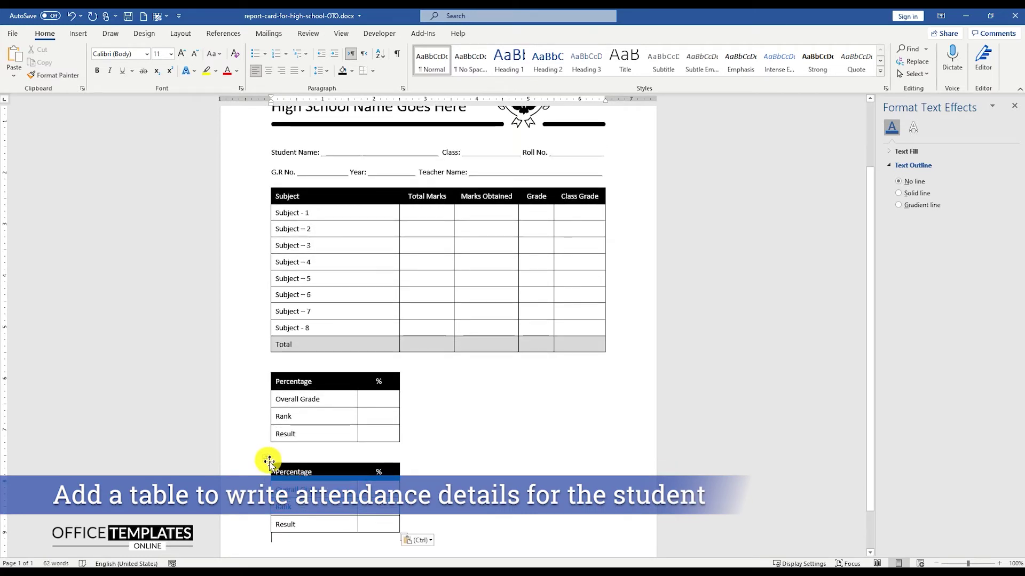
{"action": "left_click_drag", "start_coordinate": [269, 462], "coordinate": [409, 376]}
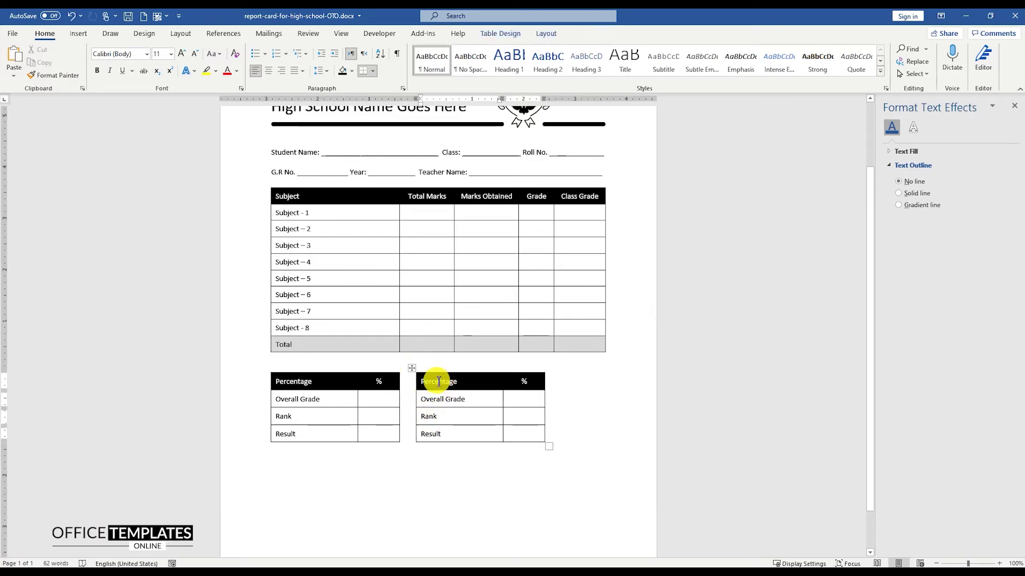
{"action": "double_click", "coordinate": [438, 382]}
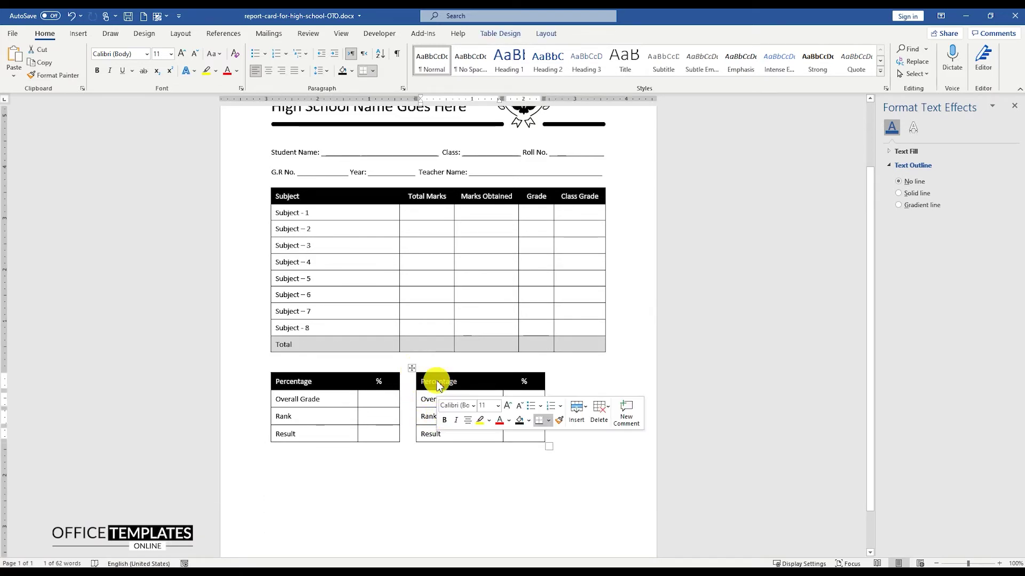
{"action": "type", "text": "Attendence"}
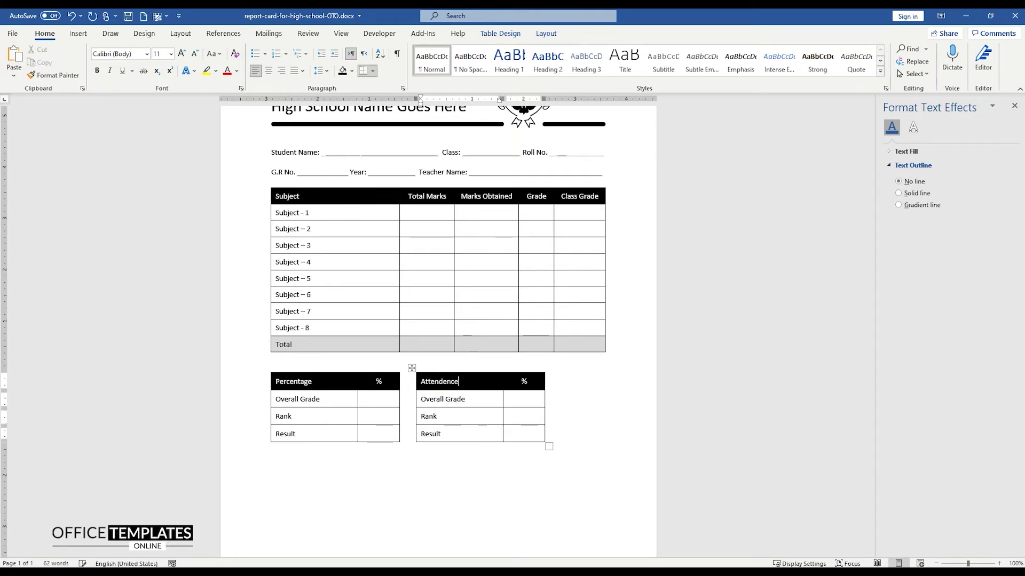
- Remove the copy's % heading and correct its header spelling to Attendance
{"action": "scroll", "coordinate": [487, 397], "scroll_direction": "up", "scroll_amount": 6, "text": "ctrl"}
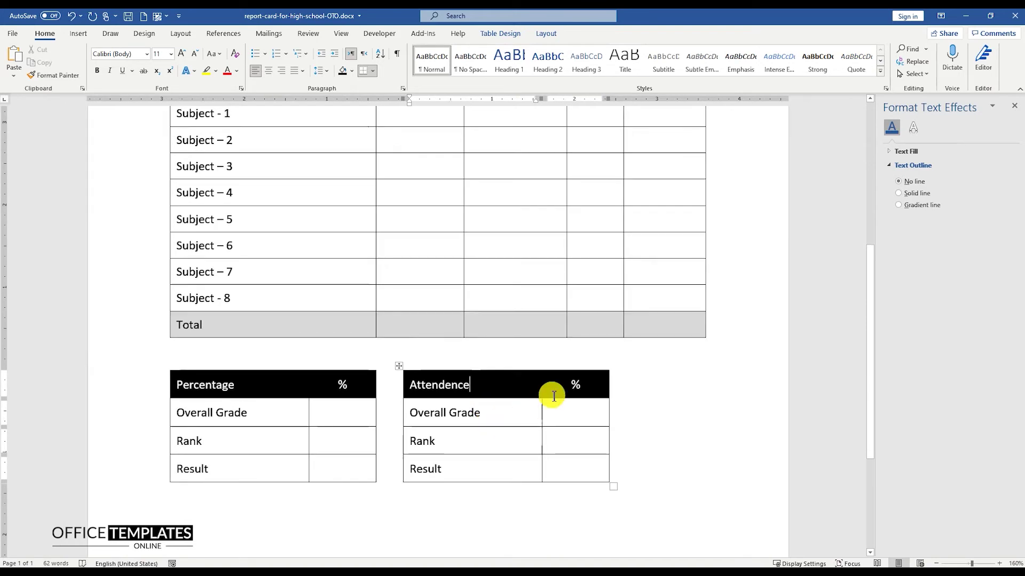
{"action": "left_click", "coordinate": [578, 384]}
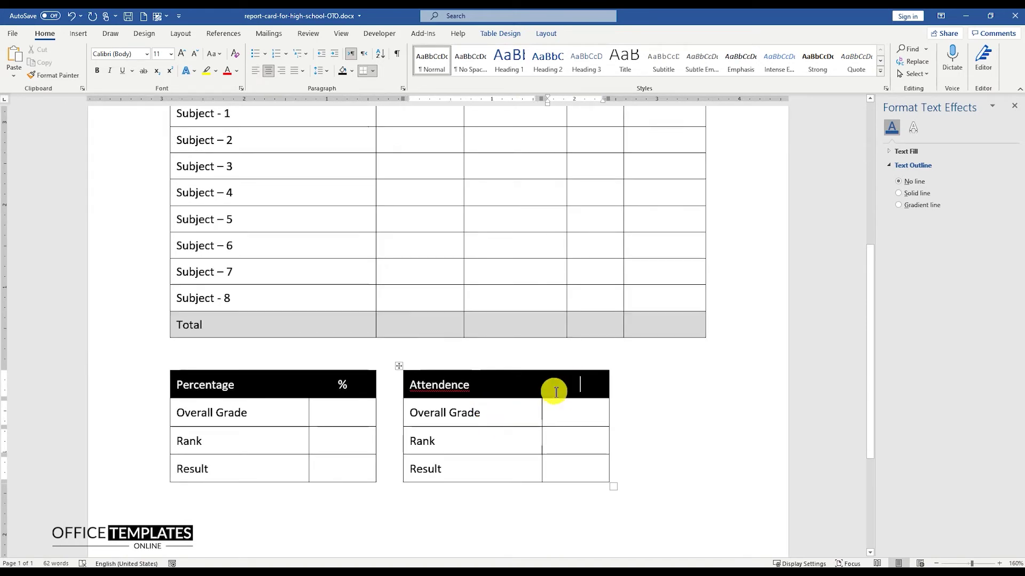
{"action": "right_click", "coordinate": [458, 387]}
{"action": "left_click", "coordinate": [492, 407]}
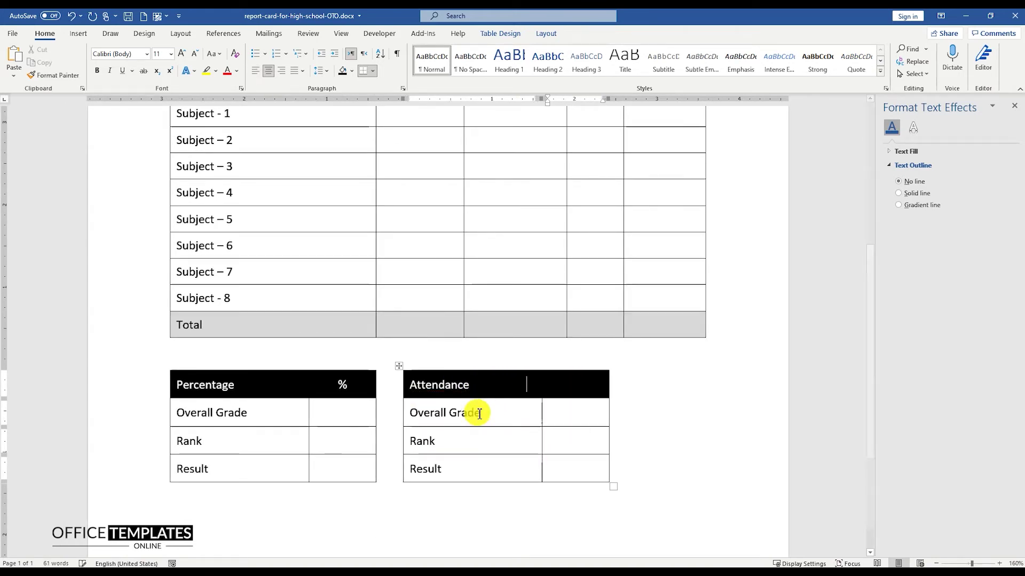
- Relabel the Attendance rows Total Days, Attended and Absent
{"action": "triple_click", "coordinate": [462, 418]}
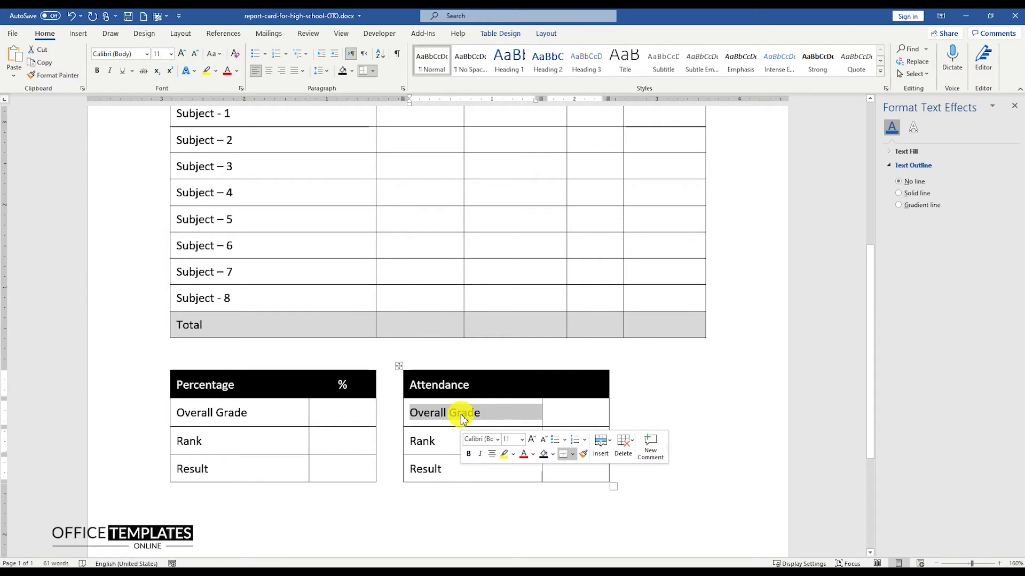
{"action": "type", "text": "Total Days"}
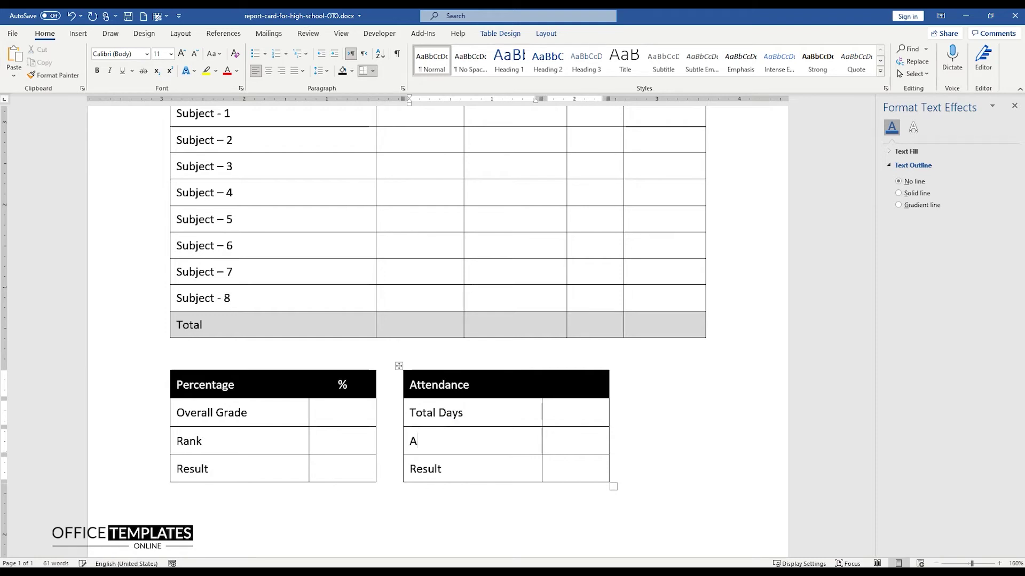
{"action": "double_click", "coordinate": [426, 468]}
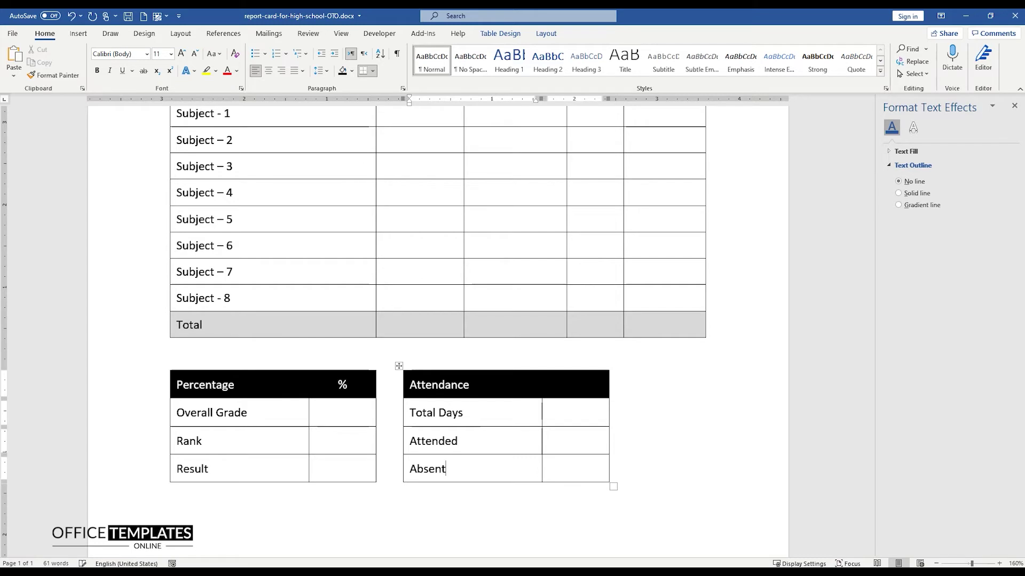
{"action": "scroll", "coordinate": [458, 414], "scroll_direction": "down", "scroll_amount": 3}
{"action": "scroll", "coordinate": [240, 393], "scroll_direction": "down", "scroll_amount": 6, "text": "ctrl"}
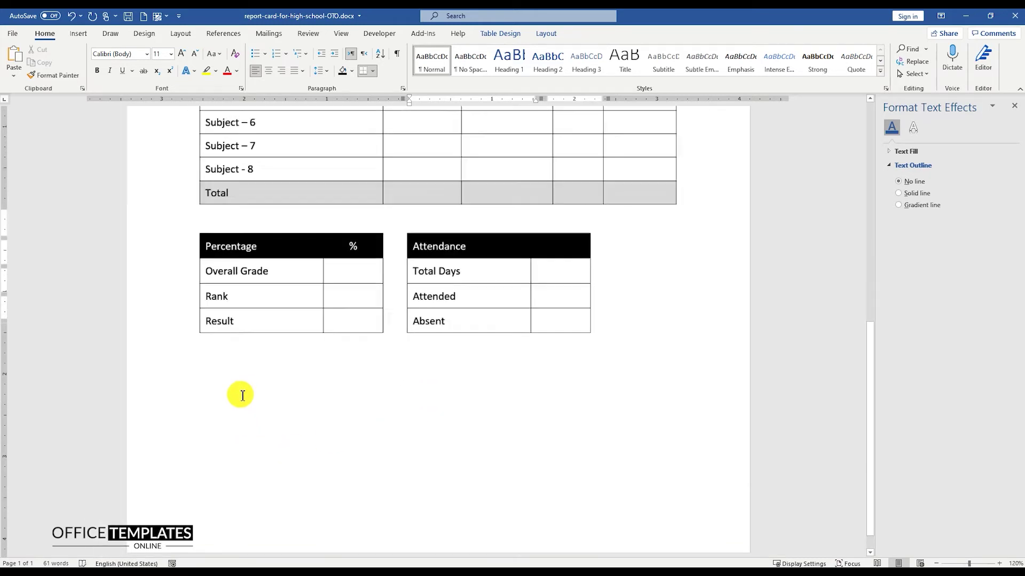
{"action": "left_click", "coordinate": [288, 410]}
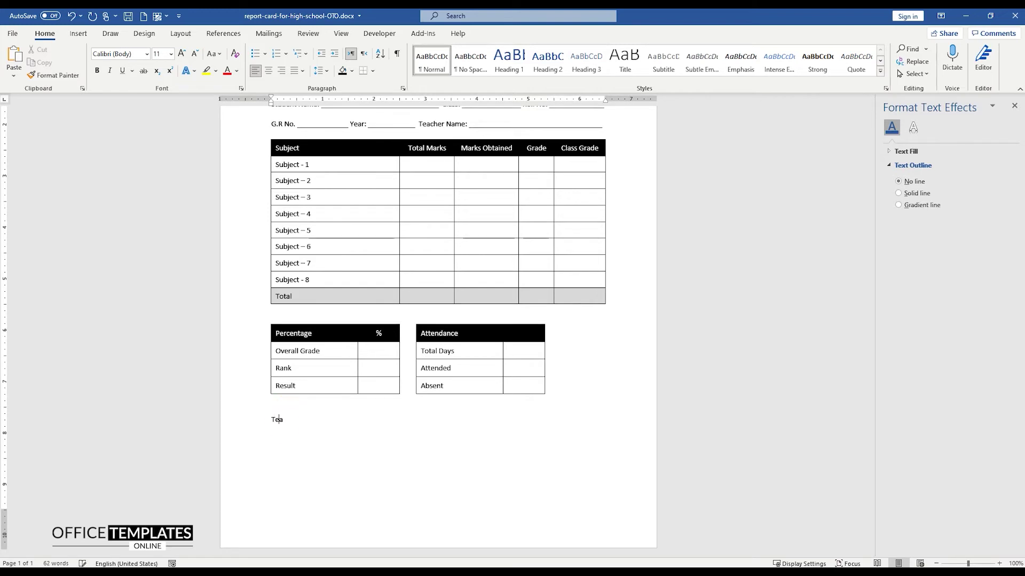
- Type a Teacher's Feedback heading below the tables and make it bold
{"action": "type", "text": "Teacher's Feedback"}
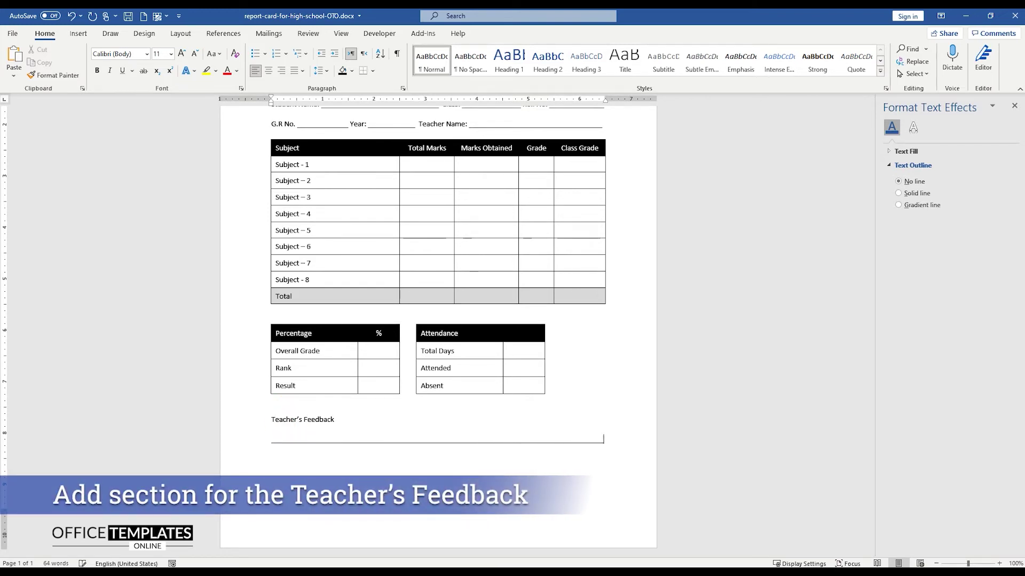
{"action": "left_click", "coordinate": [283, 427]}
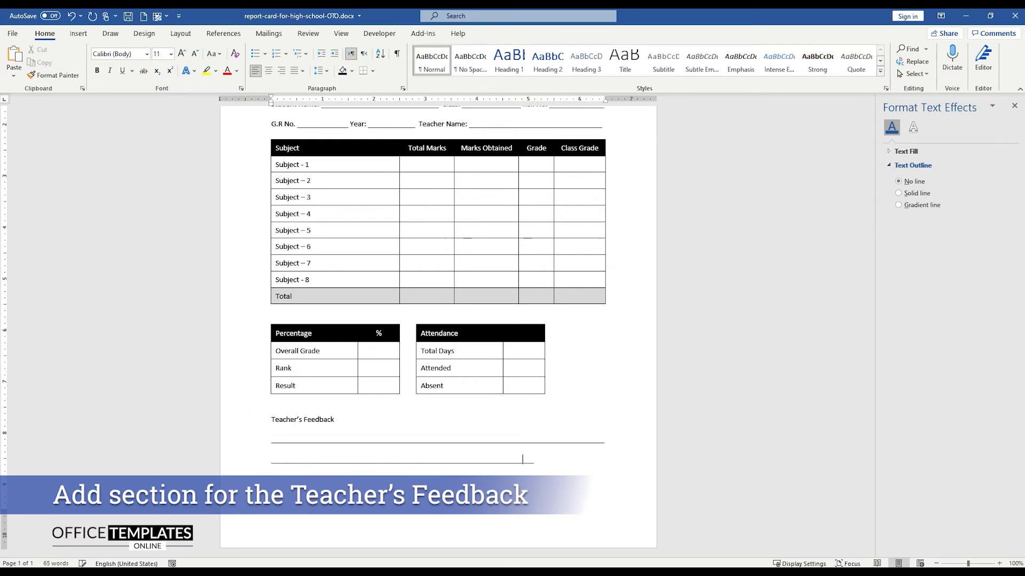
{"action": "triple_click", "coordinate": [286, 419]}
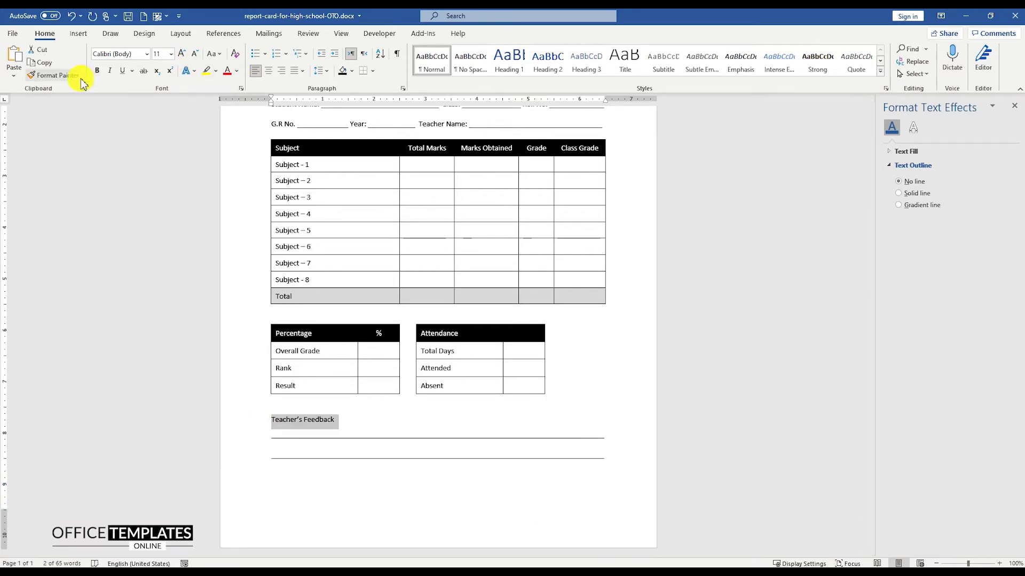
{"action": "left_click", "coordinate": [97, 71]}
{"action": "left_click", "coordinate": [341, 425]}
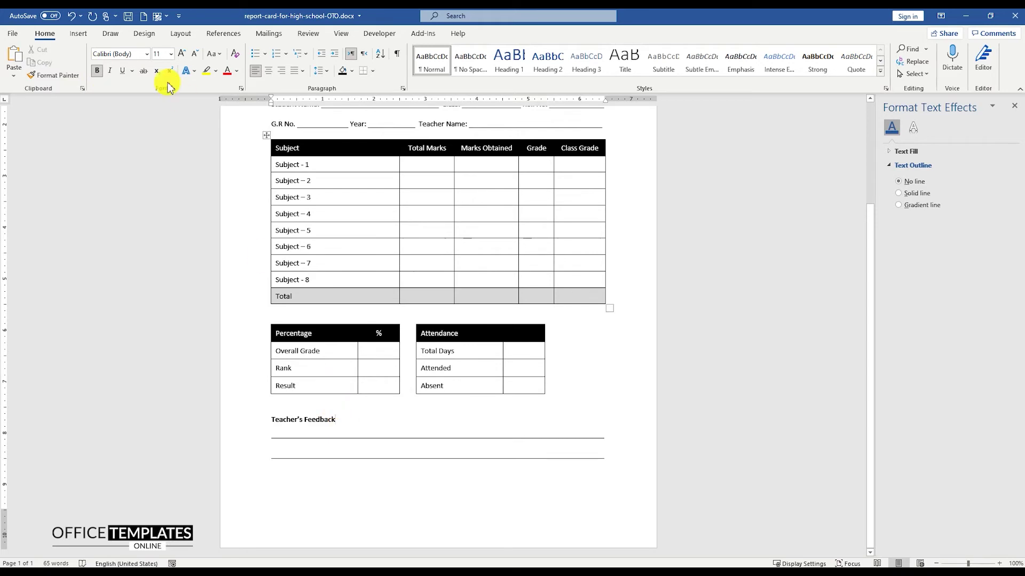
{"action": "left_click", "coordinate": [78, 33]}
- Insert pencil-4.svg in front of text beside the heading, then type Class Teacher Signature below the lines
{"action": "left_click", "coordinate": [121, 63]}
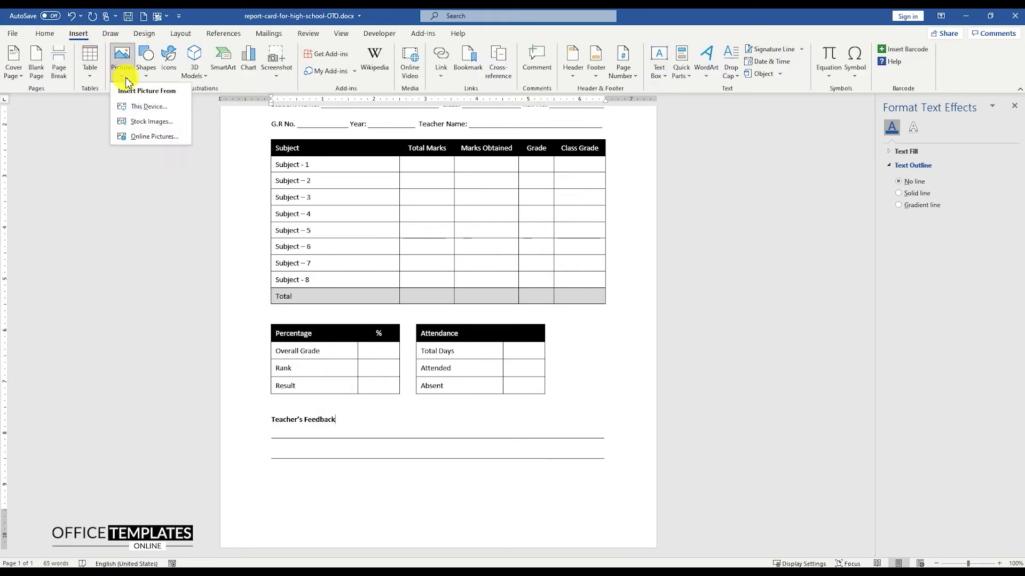
{"action": "left_click", "coordinate": [140, 106]}
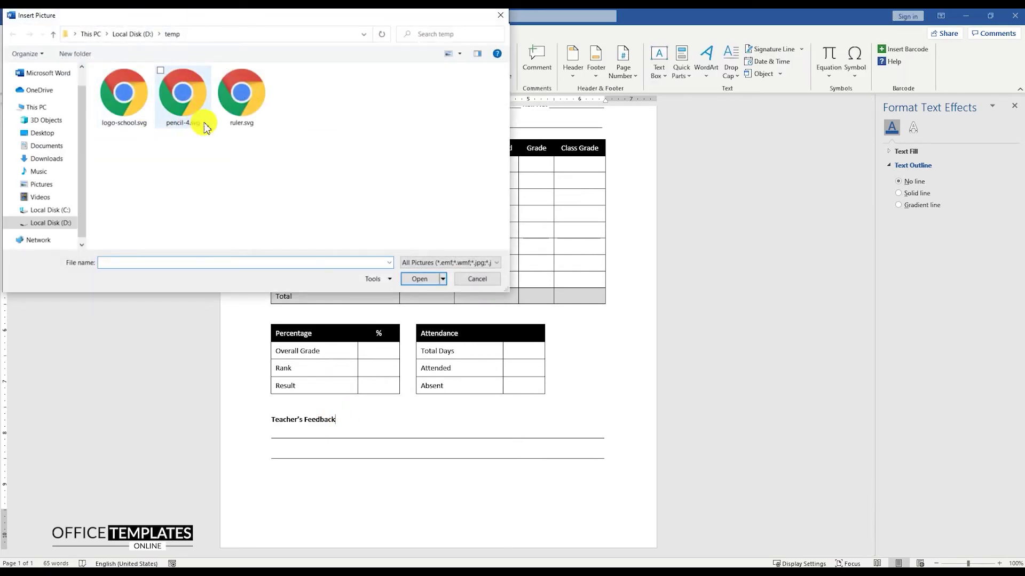
{"action": "double_click", "coordinate": [183, 105]}
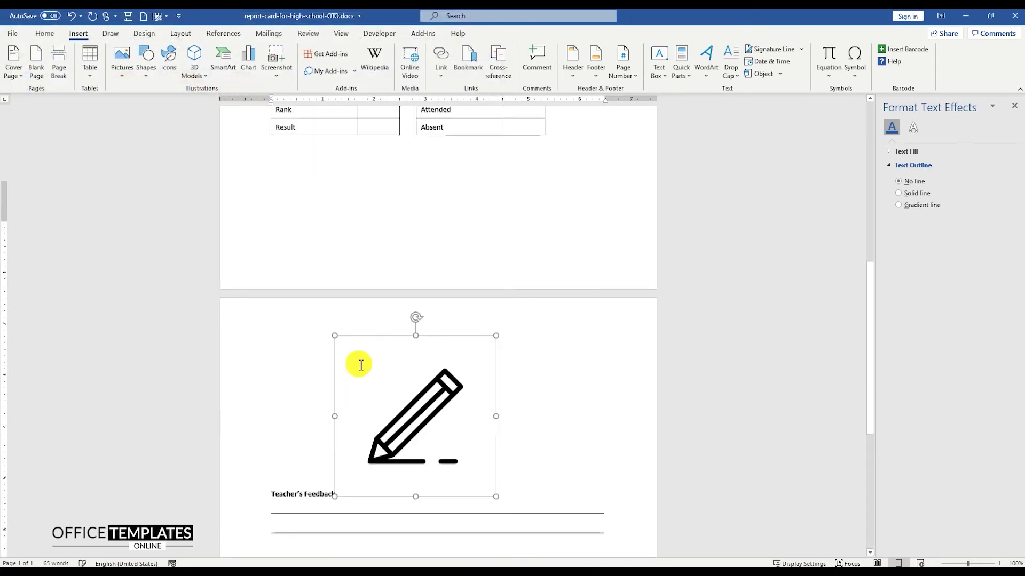
{"action": "left_click", "coordinate": [509, 227]}
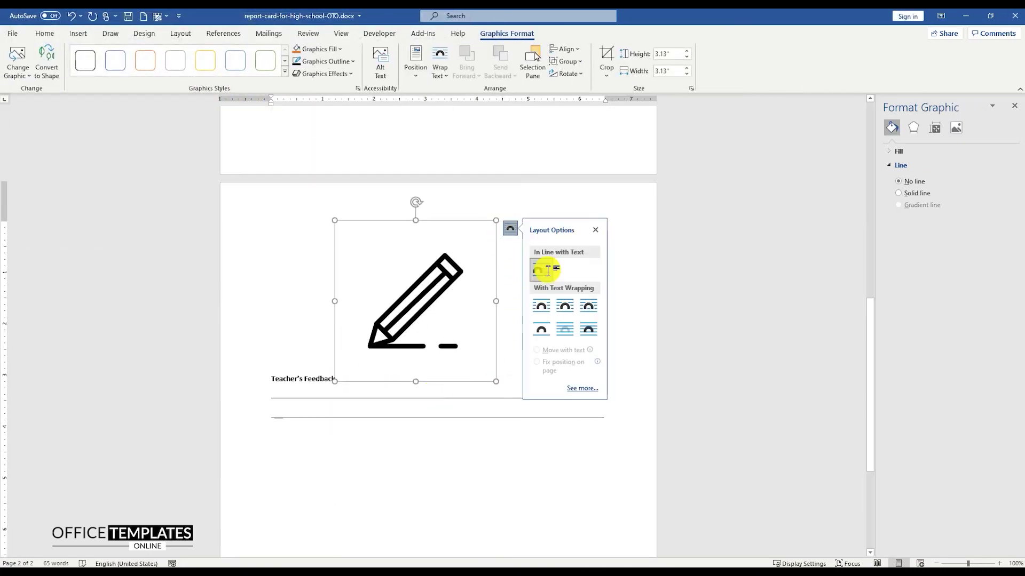
{"action": "left_click", "coordinate": [591, 330]}
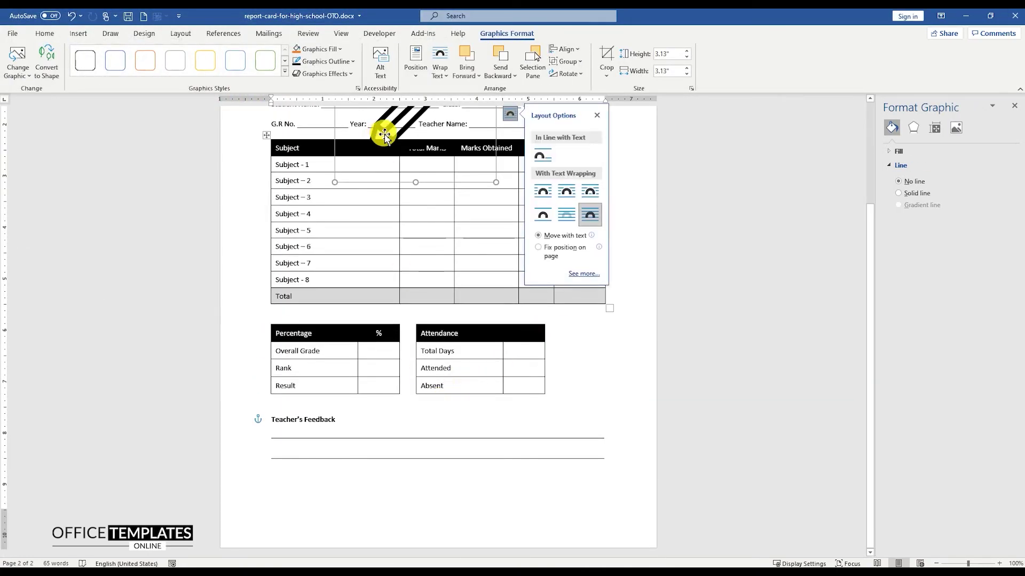
{"action": "mouse_move", "coordinate": [385, 132]}
{"action": "left_mouse_down"}
{"action": "mouse_move", "coordinate": [418, 290]}
{"action": "mouse_move", "coordinate": [451, 327]}
{"action": "mouse_move", "coordinate": [590, 416]}
{"action": "mouse_move", "coordinate": [569, 401]}
{"action": "mouse_move", "coordinate": [581, 429]}
{"action": "left_mouse_up"}
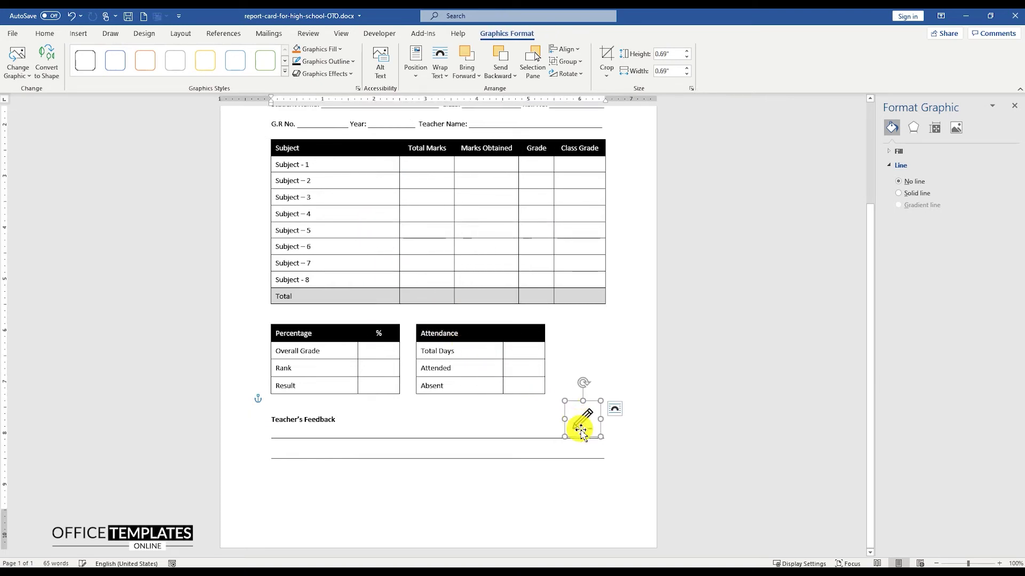
{"action": "left_click", "coordinate": [379, 482]}
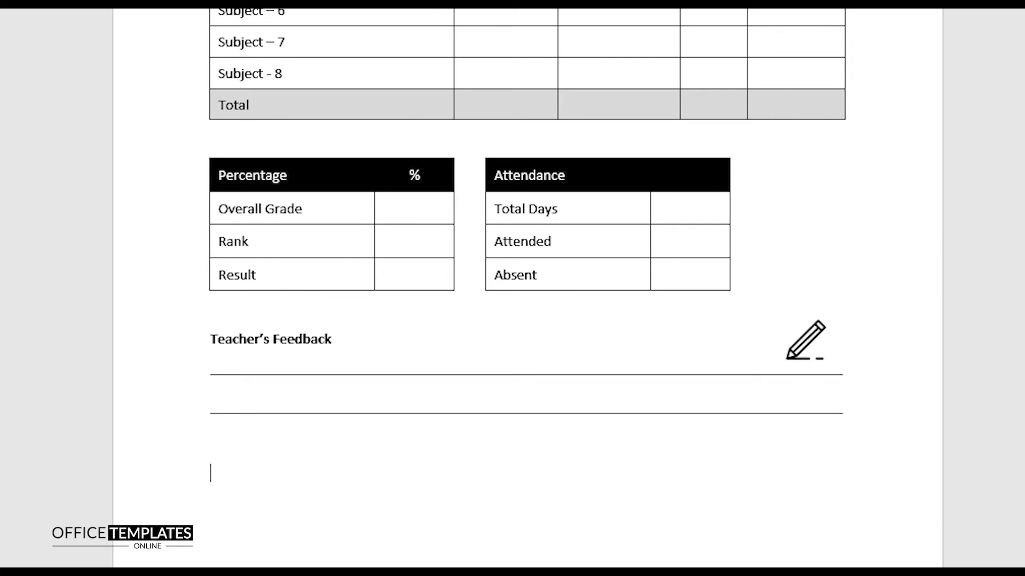
{"action": "type", "text": "class Teacher"}
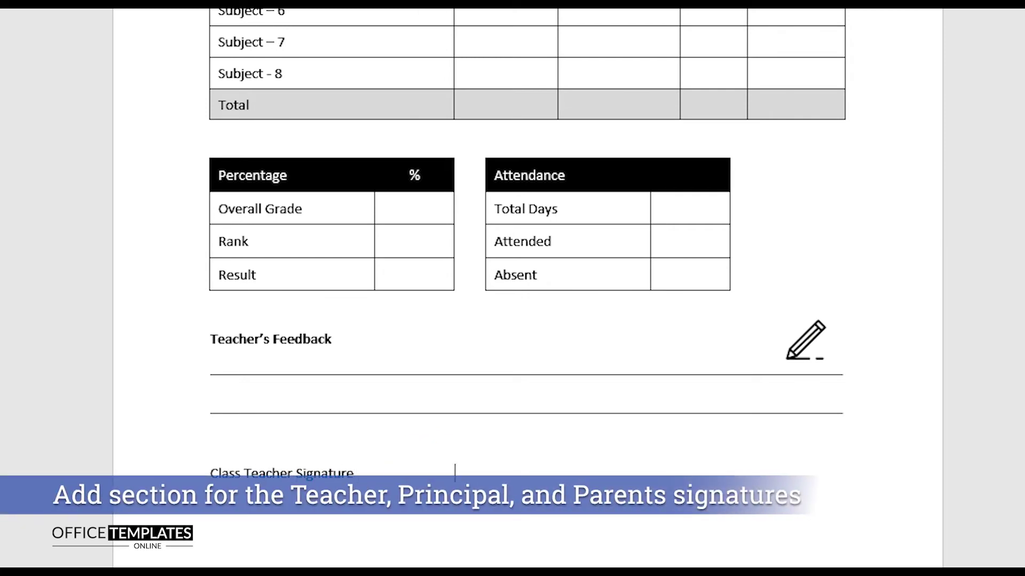
{"action": "type", "text": "Principal Signature"}
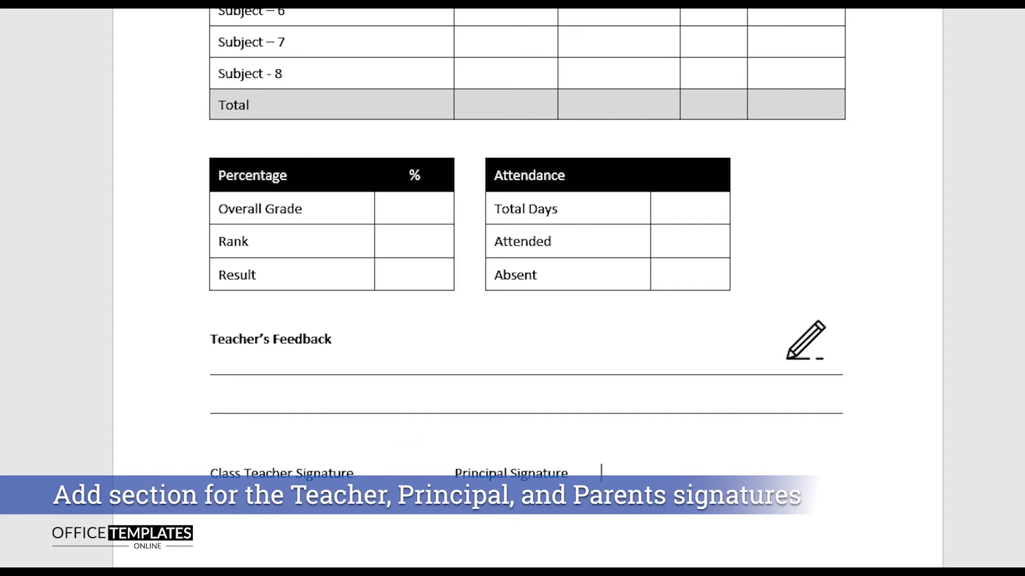
{"action": "type", "text": "arent's Signature"}
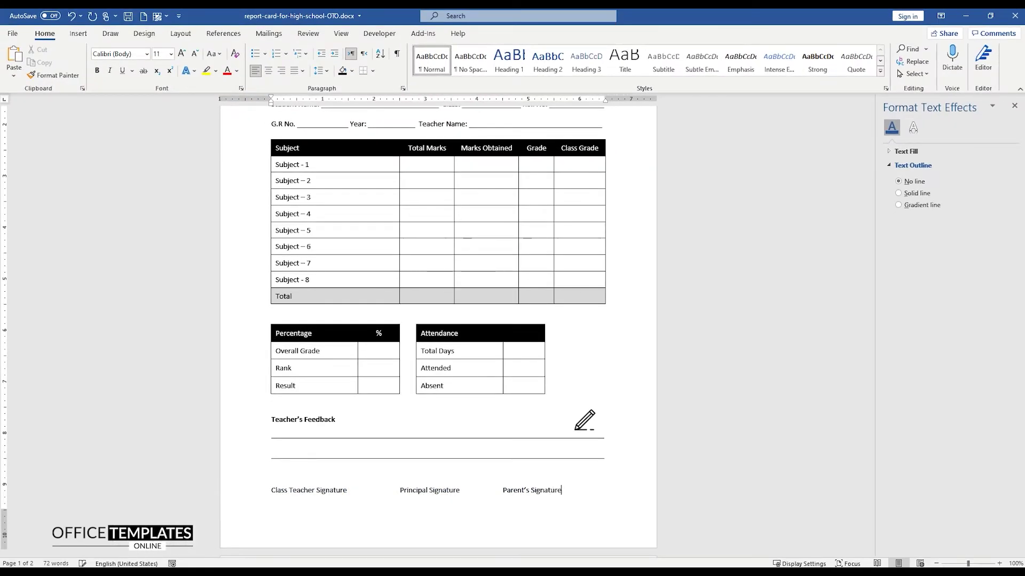
- Centre the line holding the Class Teacher, Principal and Parent's Signature labels
{"action": "triple_click", "coordinate": [379, 486]}
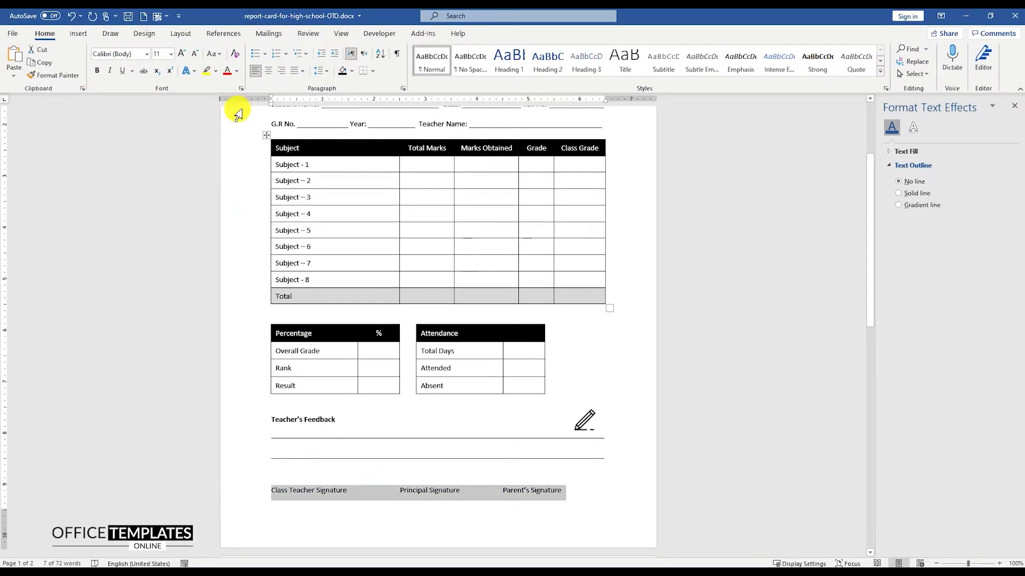
{"action": "left_click", "coordinate": [268, 71]}
{"action": "scroll", "coordinate": [523, 405], "scroll_direction": "down", "scroll_amount": 3}
{"action": "scroll", "coordinate": [513, 443], "scroll_direction": "up", "scroll_amount": 7}
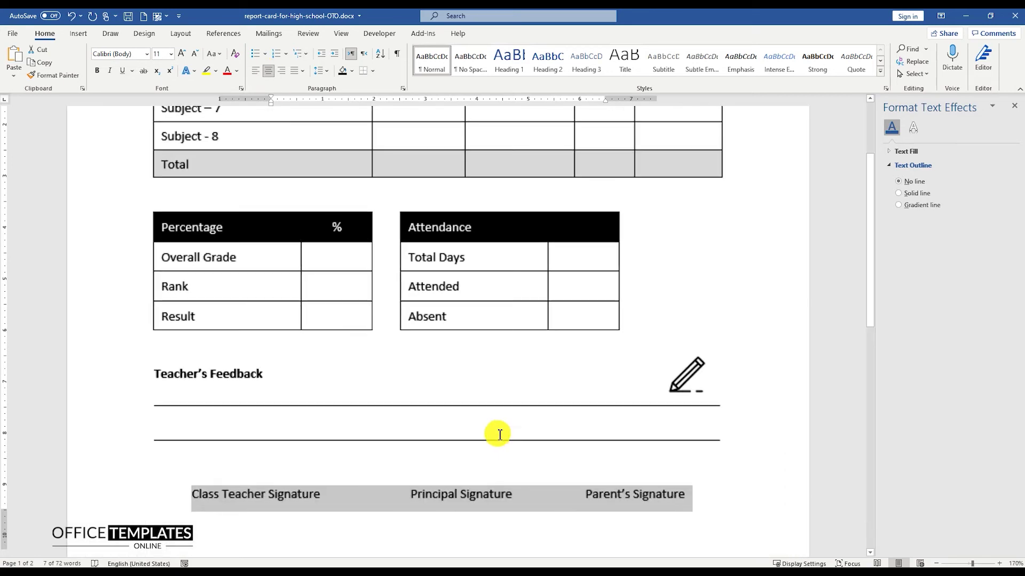
{"action": "scroll", "coordinate": [414, 306], "scroll_direction": "down", "scroll_amount": 3}
{"action": "scroll", "coordinate": [373, 296], "scroll_direction": "up", "scroll_amount": 1}
{"action": "left_click", "coordinate": [306, 294]}
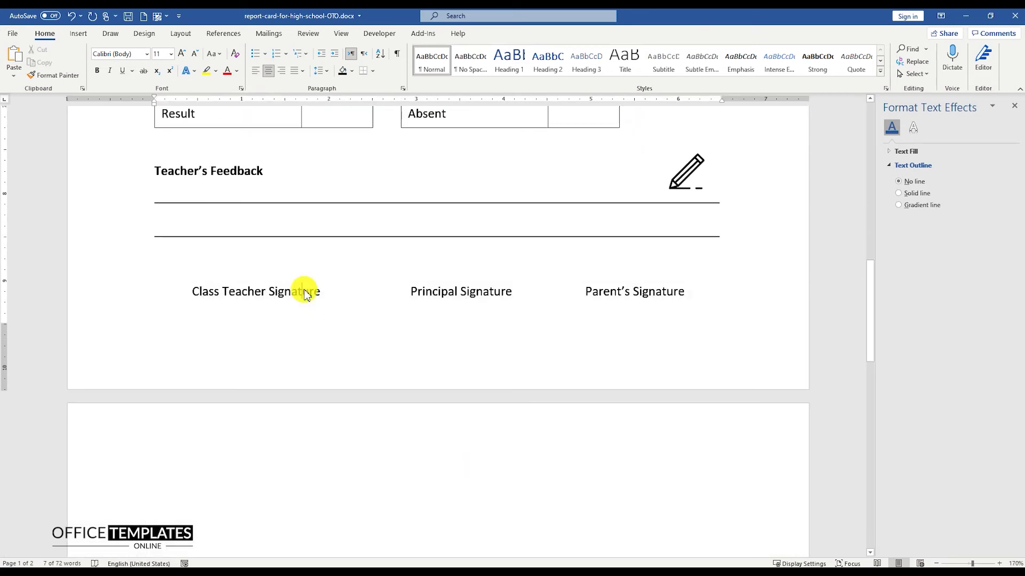
{"action": "left_click", "coordinate": [77, 33]}
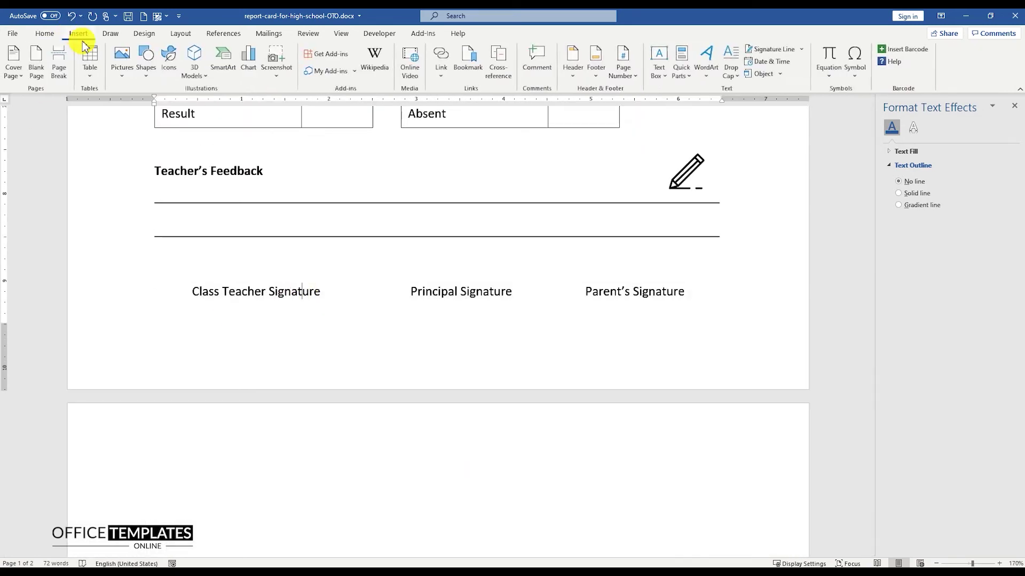
- Draw a black line under Class Teacher Signature and copy it under Principal Signature
{"action": "left_click", "coordinate": [147, 64]}
{"action": "left_click", "coordinate": [151, 102]}
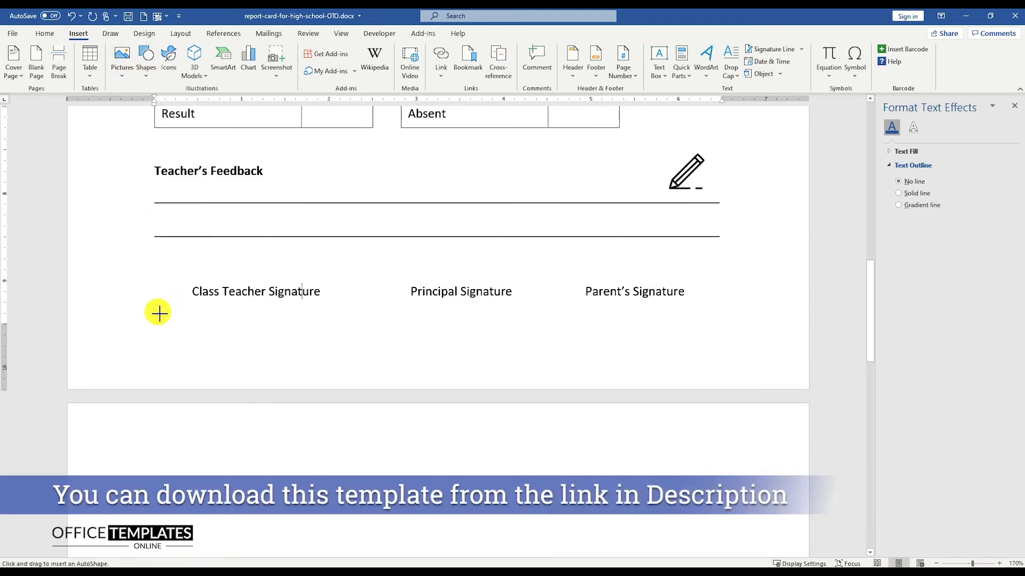
{"action": "left_click_drag", "start_coordinate": [149, 316], "coordinate": [352, 320]}
{"action": "right_click", "coordinate": [356, 319]}
{"action": "left_click", "coordinate": [412, 291]}
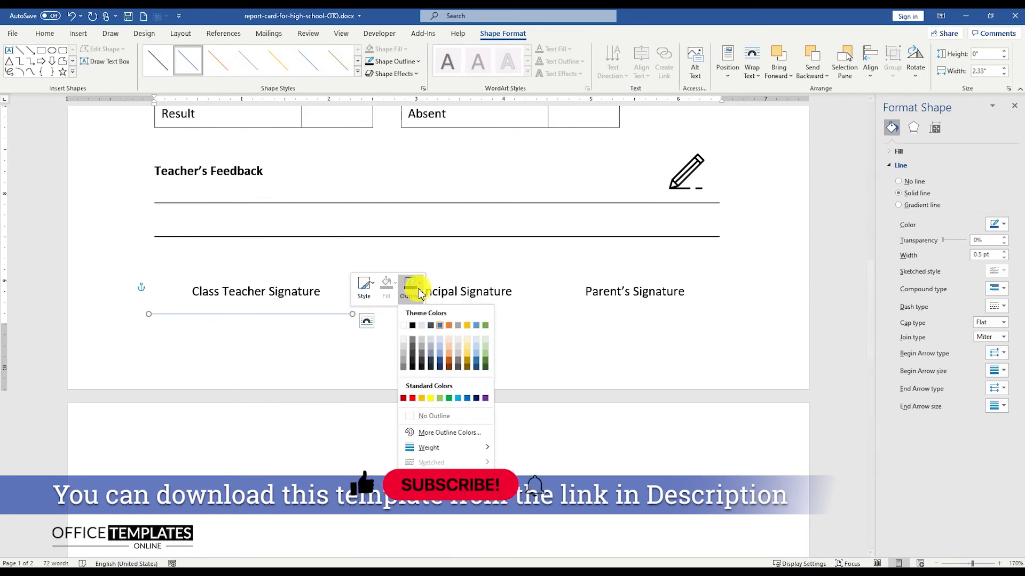
{"action": "left_click", "coordinate": [412, 325]}
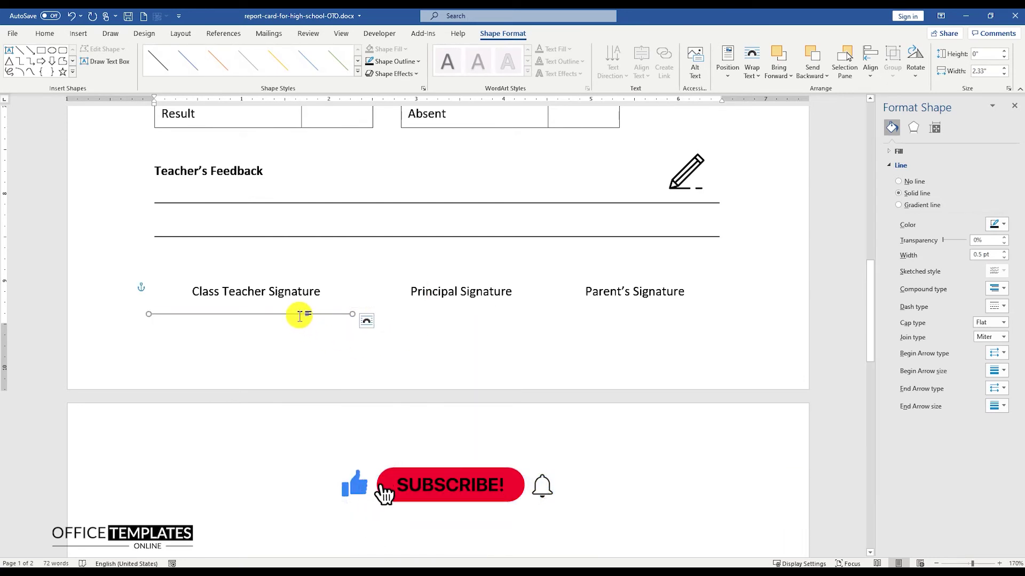
{"action": "mouse_move", "coordinate": [303, 319]}
{"action": "left_mouse_down"}
{"action": "mouse_move", "coordinate": [492, 328]}
{"action": "mouse_move", "coordinate": [536, 324]}
{"action": "mouse_move", "coordinate": [548, 313]}
{"action": "mouse_move", "coordinate": [497, 315]}
{"action": "mouse_move", "coordinate": [616, 315]}
{"action": "left_mouse_up"}
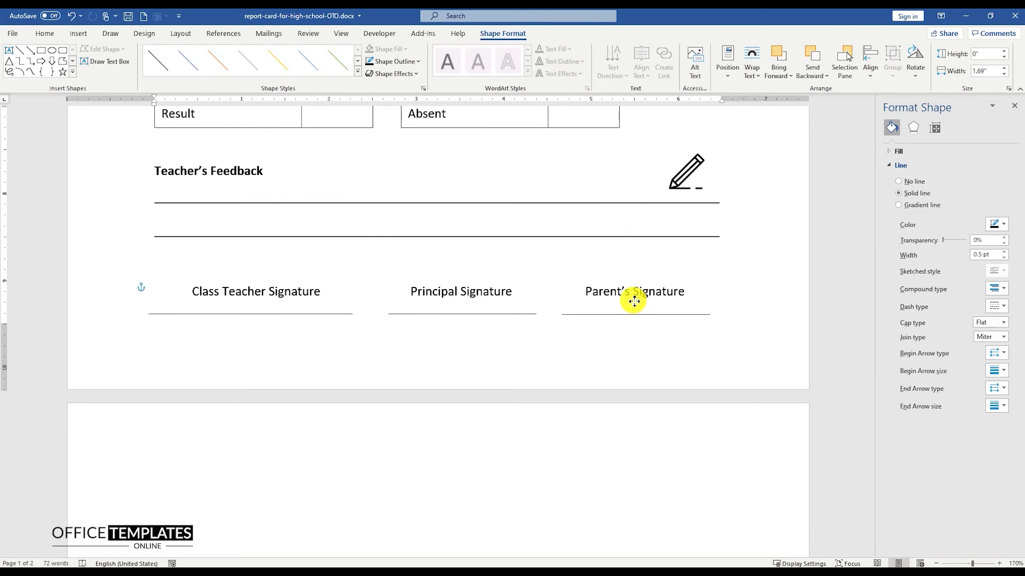
{"action": "scroll", "coordinate": [436, 336], "scroll_direction": "down", "scroll_amount": 12, "text": "ctrl"}
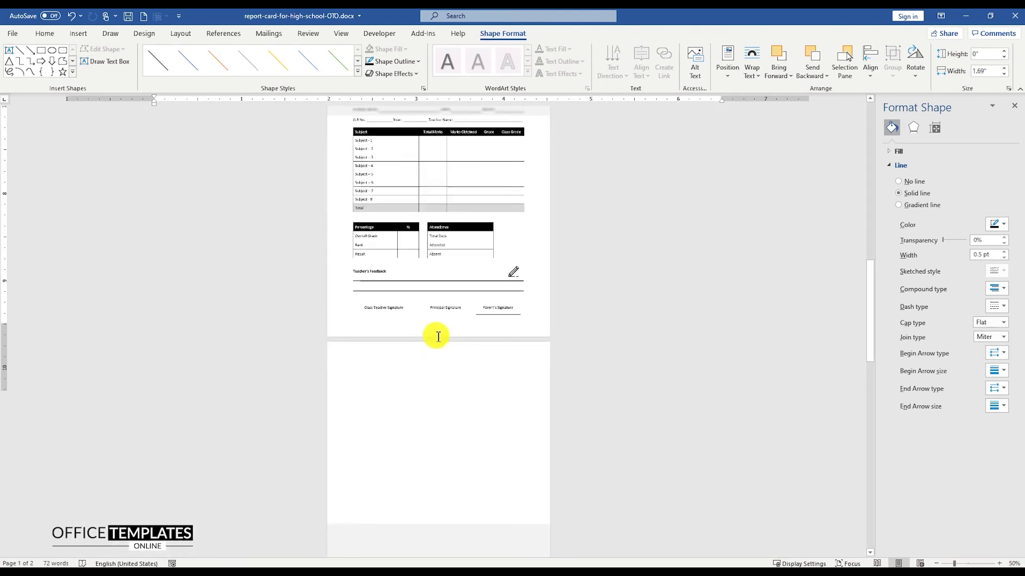
- Insert the ruler.svg picture from this device into the report card
{"action": "left_click", "coordinate": [510, 339]}
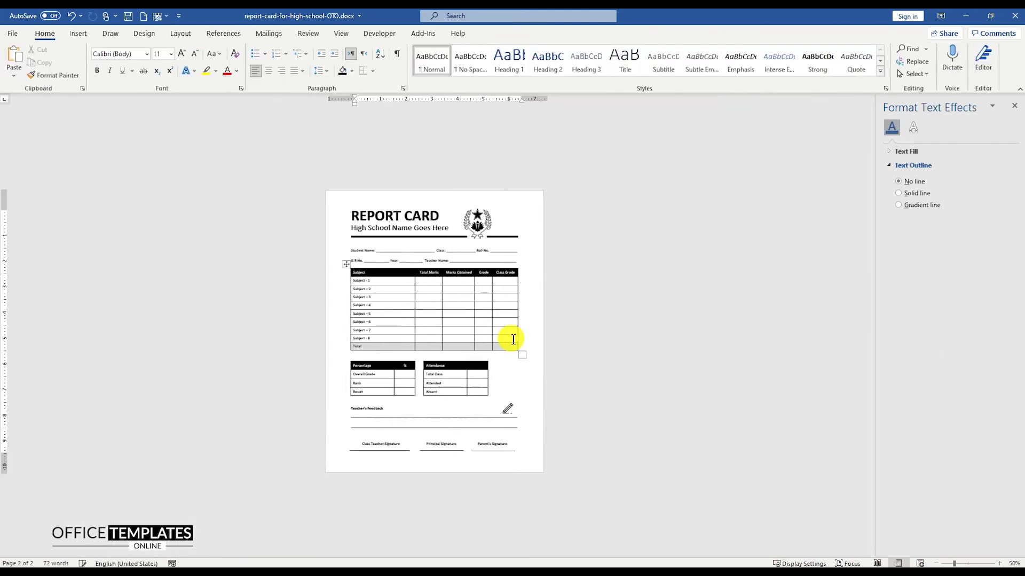
{"action": "scroll", "coordinate": [512, 339], "scroll_direction": "up", "scroll_amount": 2, "text": "ctrl"}
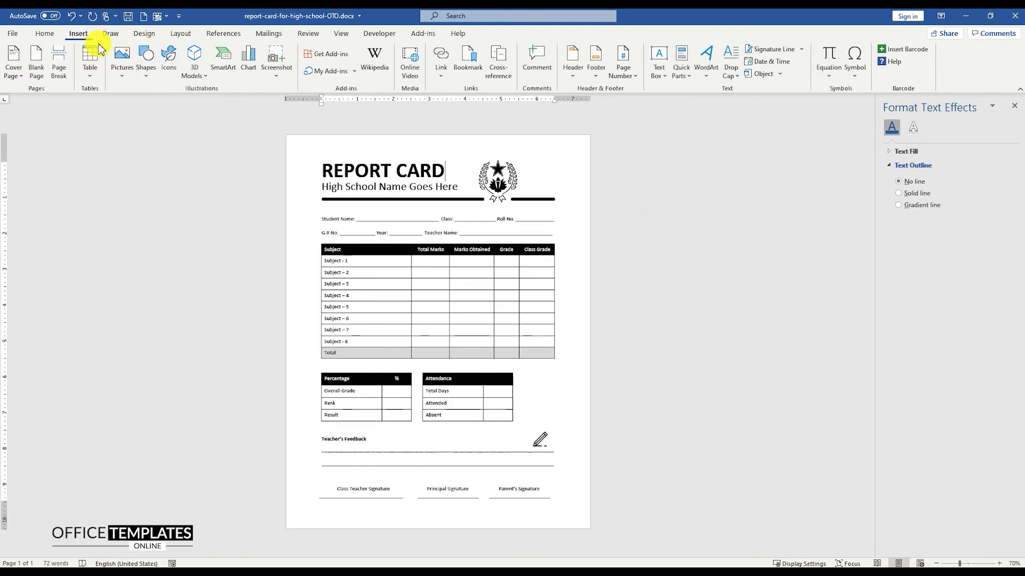
{"action": "left_click", "coordinate": [119, 59]}
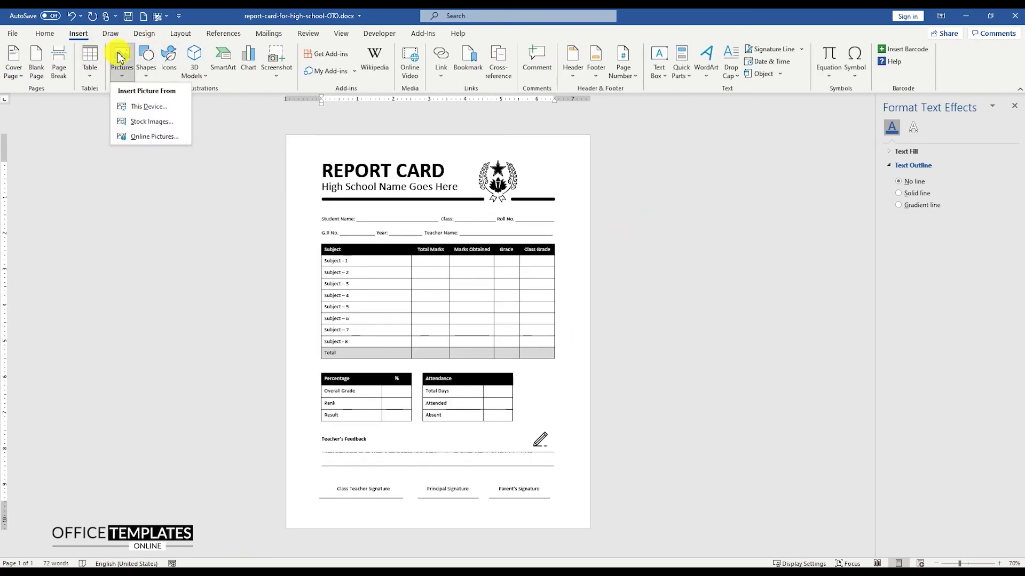
{"action": "left_click", "coordinate": [142, 108]}
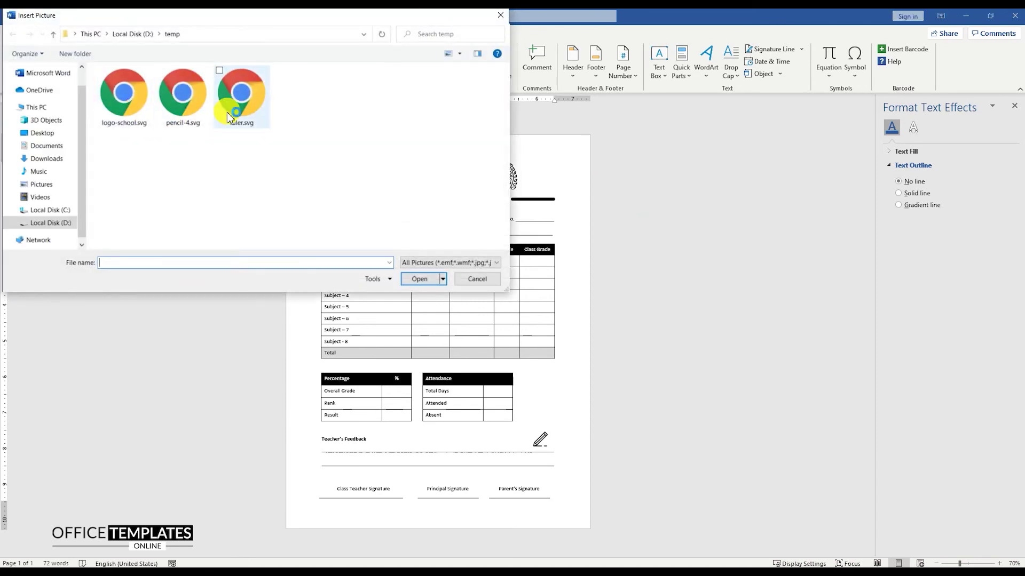
{"action": "double_click", "coordinate": [241, 93]}
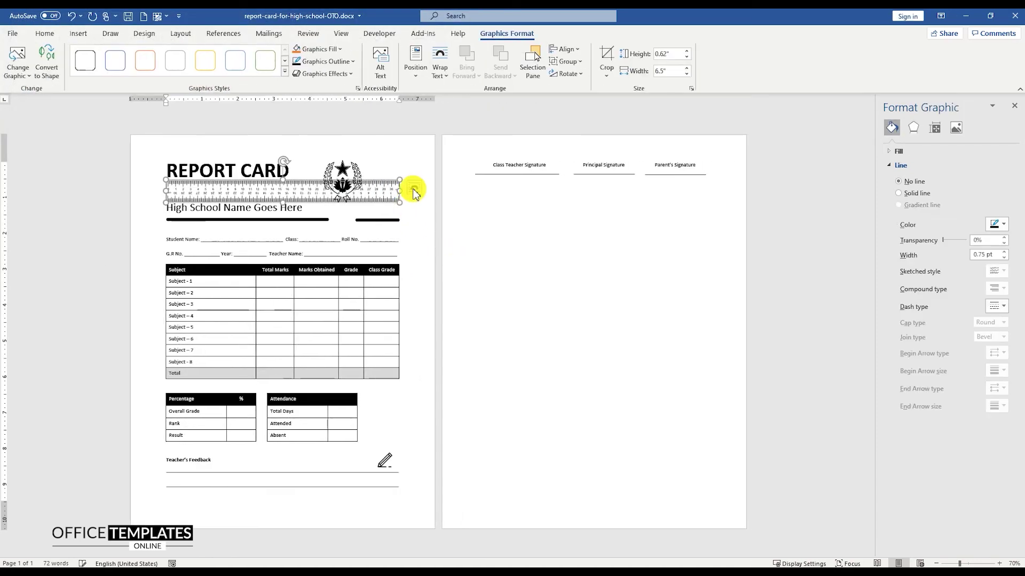
- Set the ruler to In Front of Text wrapping and move it onto the marks table
{"action": "left_click", "coordinate": [415, 187]}
{"action": "left_click", "coordinate": [495, 292]}
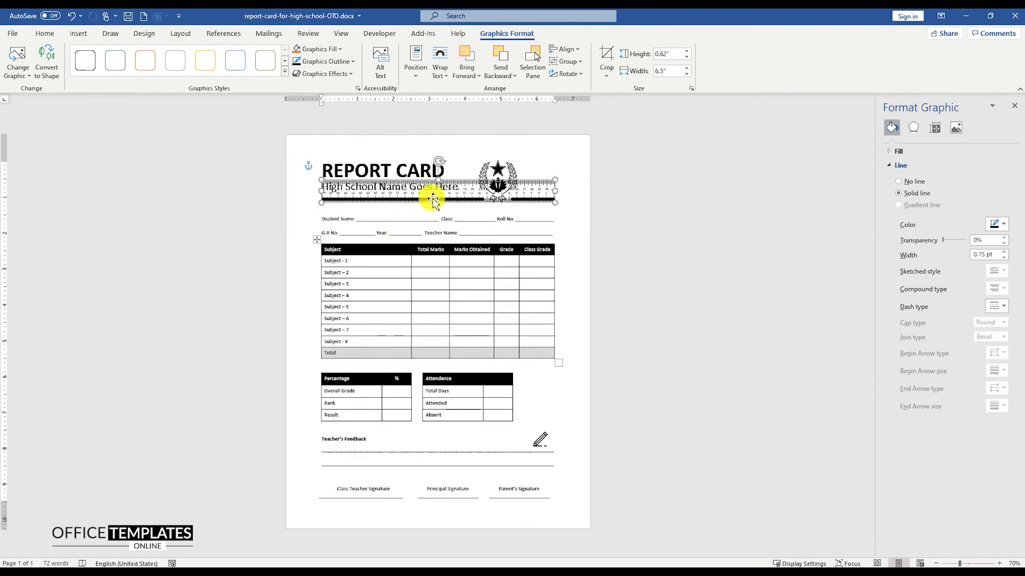
{"action": "left_click_drag", "start_coordinate": [458, 183], "coordinate": [510, 279]}
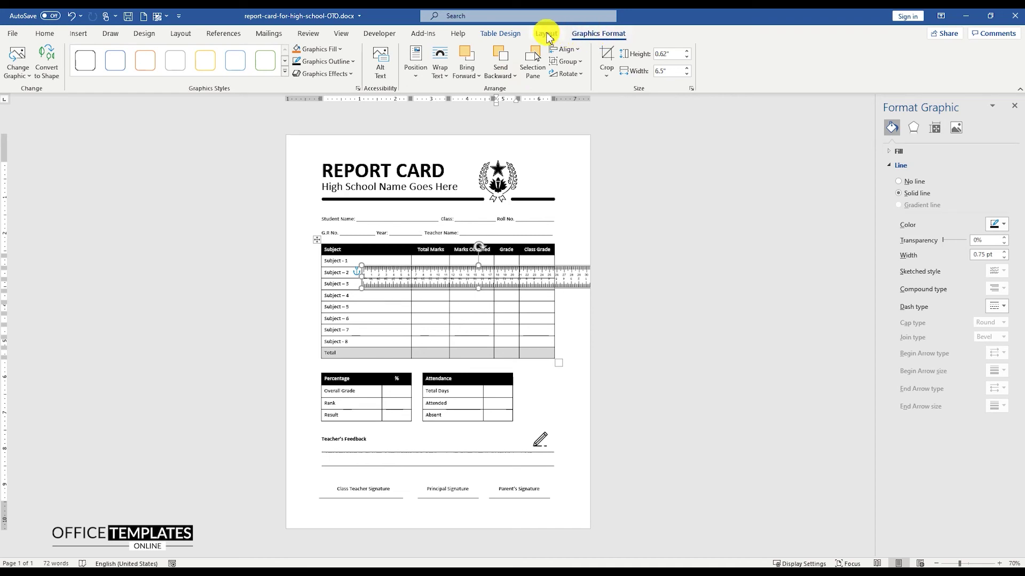
- Rotate the ruler 86°, enlarge it to 11.11 by 1.06 inches, and place it at the right edge
{"action": "left_click", "coordinate": [567, 73]}
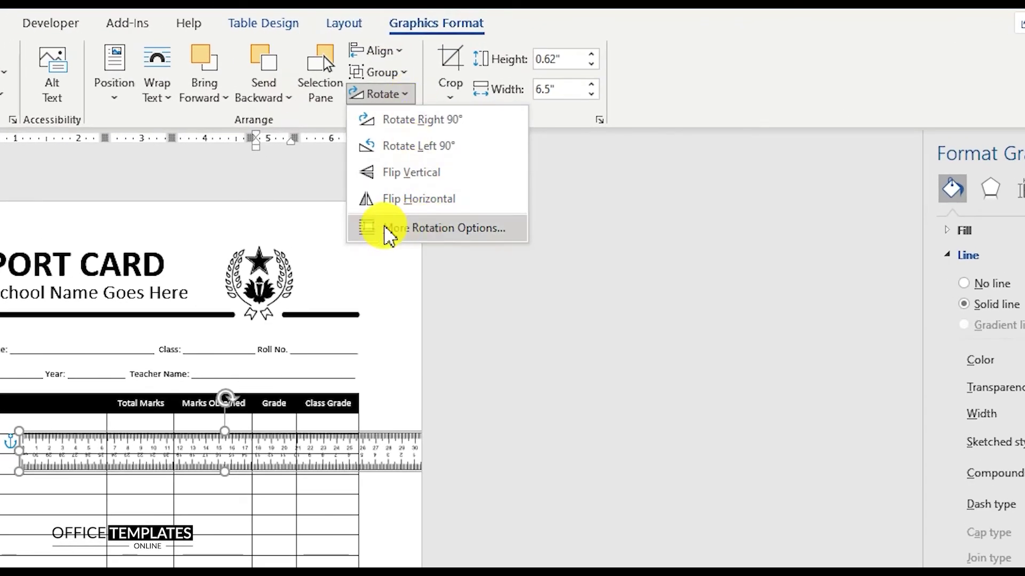
{"action": "left_click", "coordinate": [432, 229]}
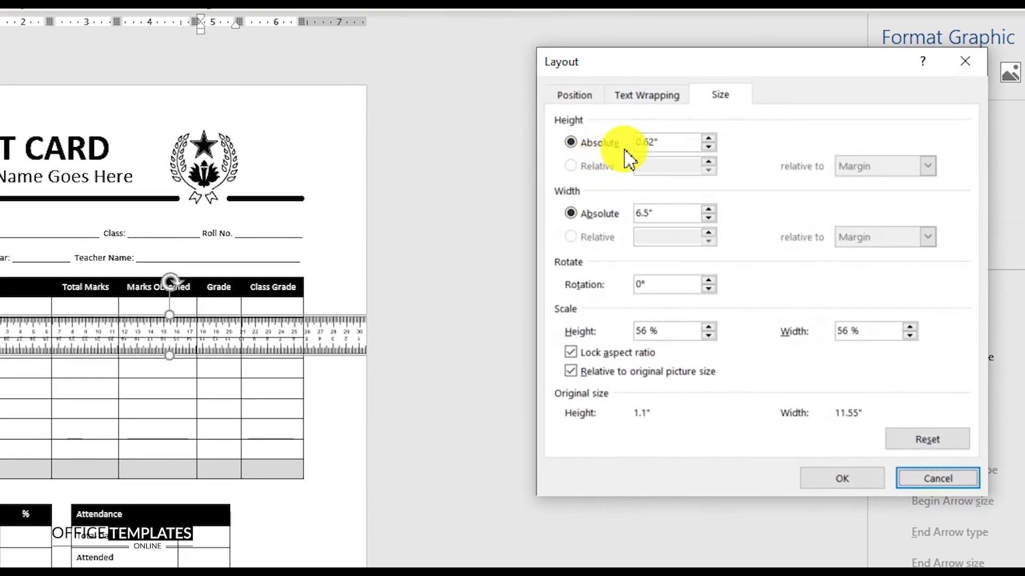
{"action": "double_click", "coordinate": [673, 143]}
{"action": "type", "text": "0"}
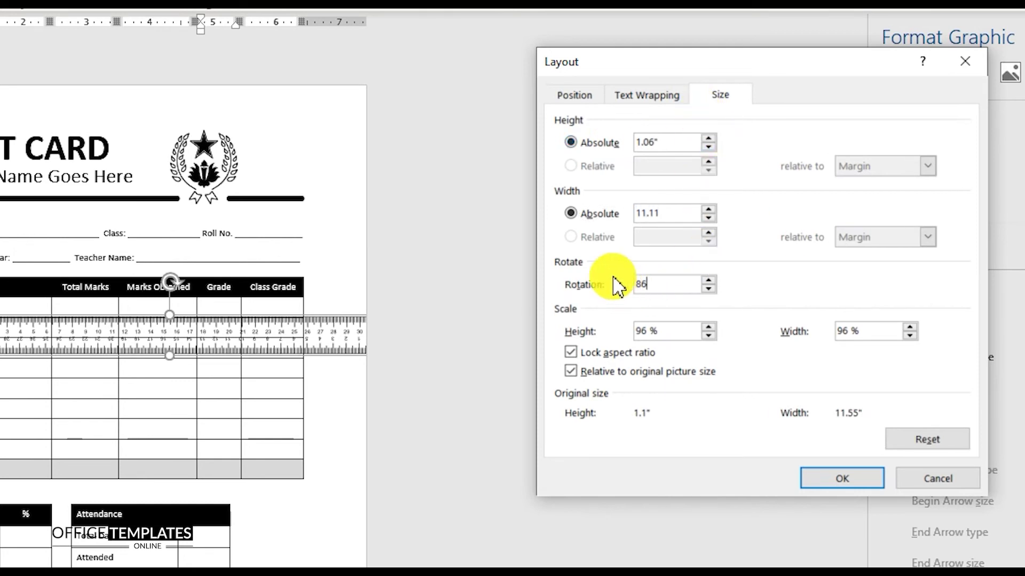
{"action": "left_click", "coordinate": [825, 483]}
{"action": "left_click_drag", "start_coordinate": [564, 235], "coordinate": [594, 274]}
- Duplicate the ruler by dragging a copy toward the left side of the page
{"action": "left_click", "coordinate": [619, 179]}
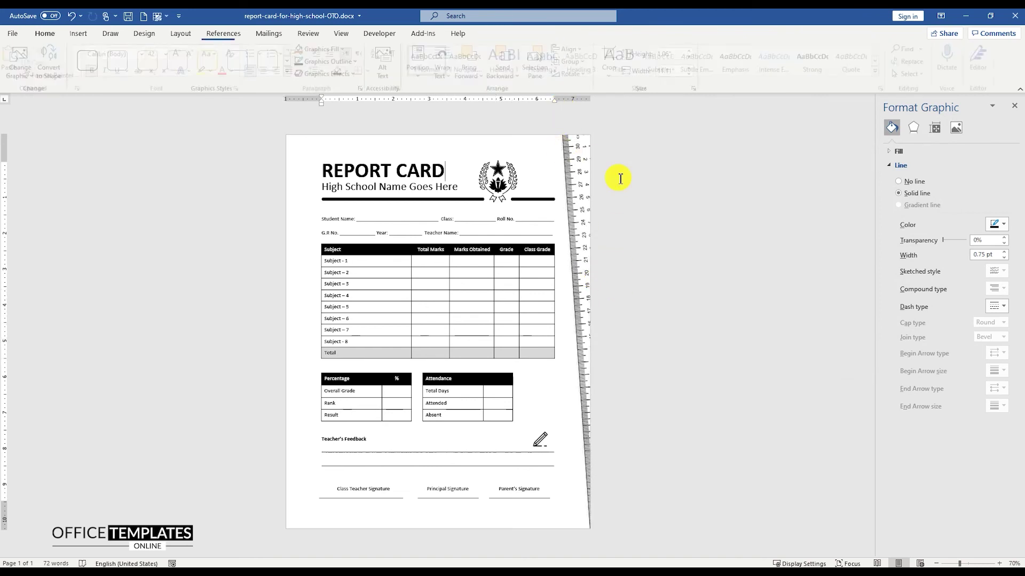
{"action": "left_click", "coordinate": [580, 160]}
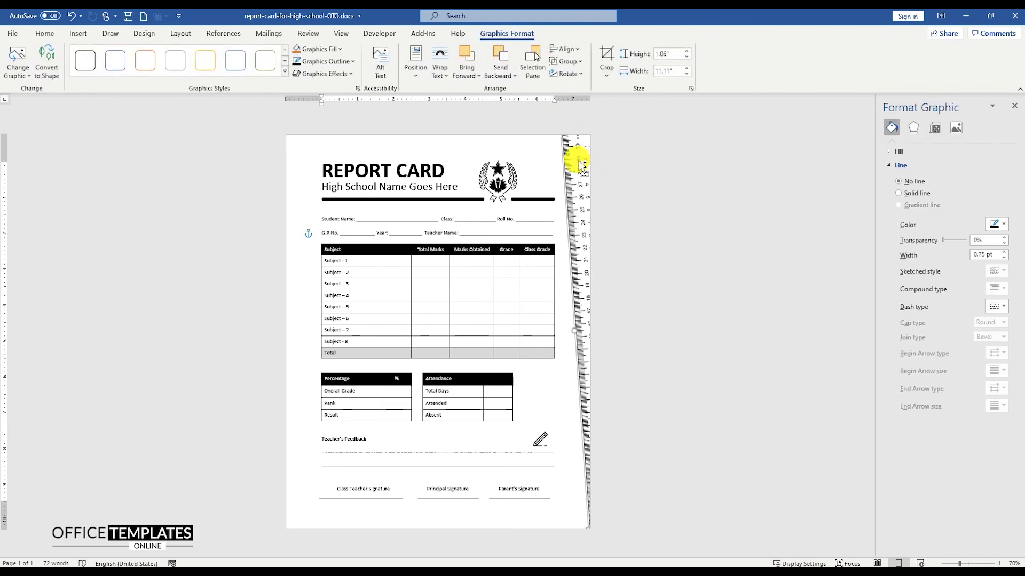
{"action": "left_click_drag", "start_coordinate": [567, 160], "coordinate": [346, 162]}
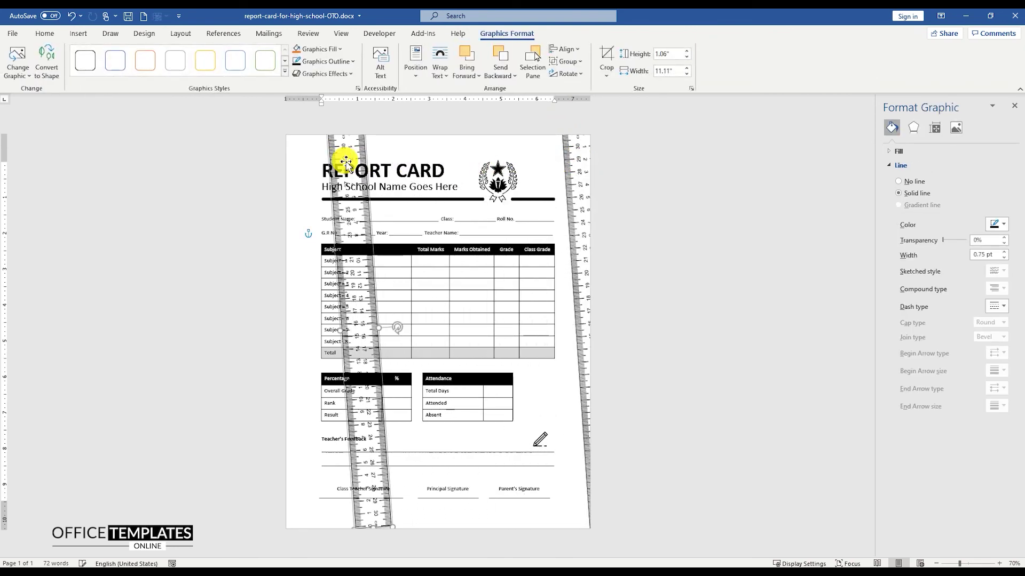
- Flip the ruler copy vertically and horizontally, then position it along the left page edge
{"action": "left_click", "coordinate": [570, 74]}
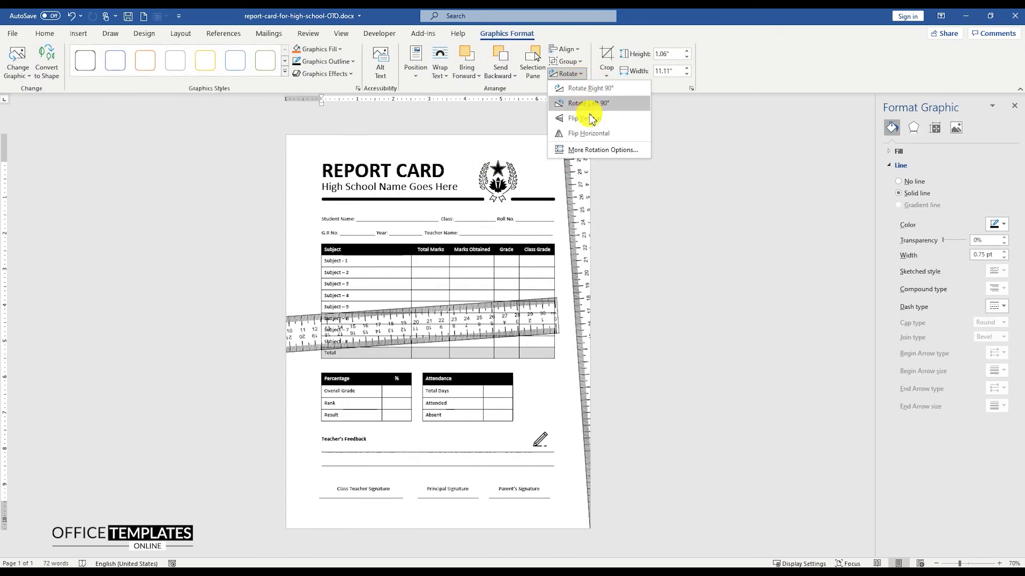
{"action": "left_click", "coordinate": [591, 120]}
{"action": "left_click", "coordinate": [569, 74]}
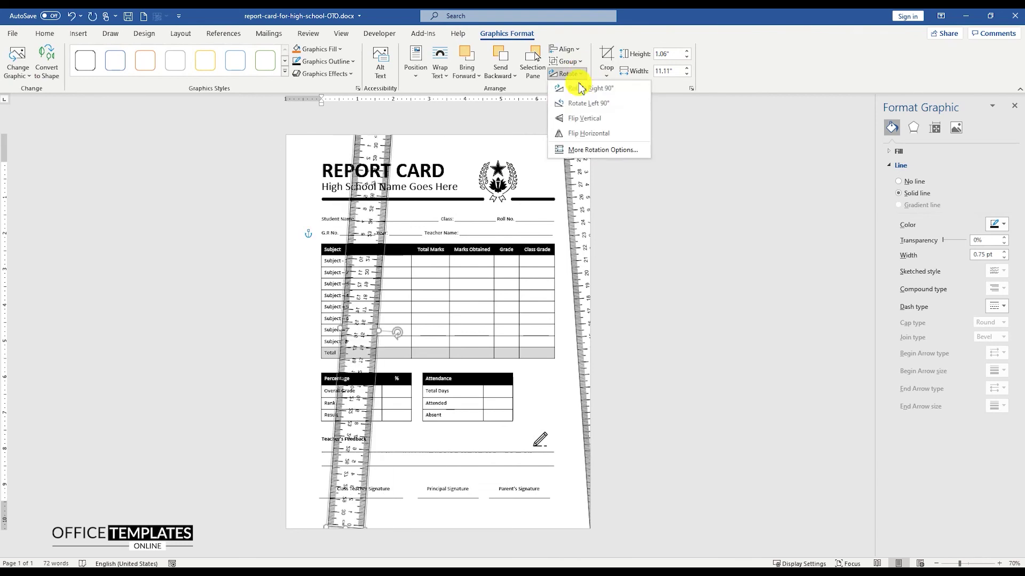
{"action": "left_click", "coordinate": [589, 136]}
{"action": "left_click_drag", "start_coordinate": [362, 153], "coordinate": [287, 157]}
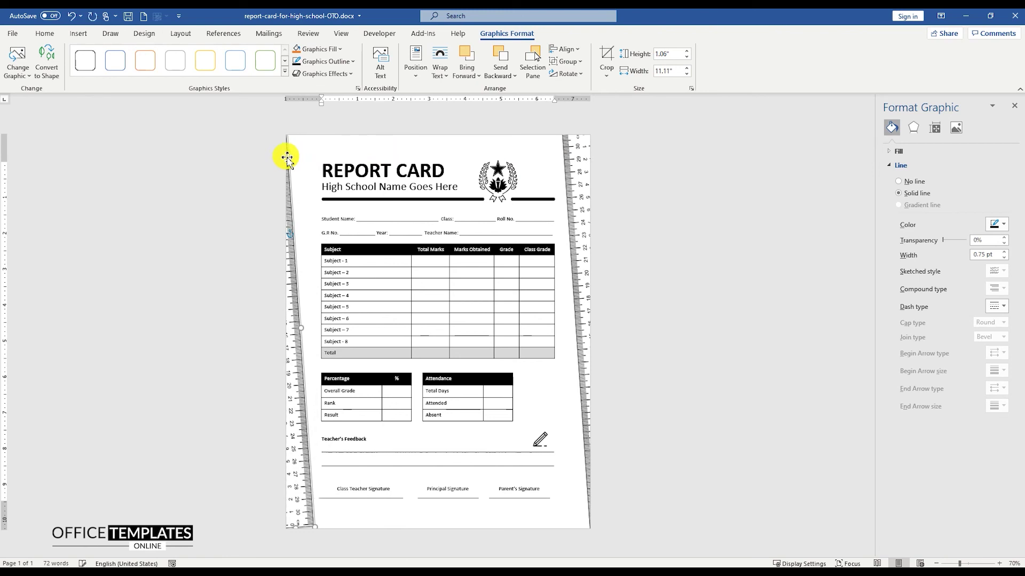
{"action": "left_click", "coordinate": [631, 244]}
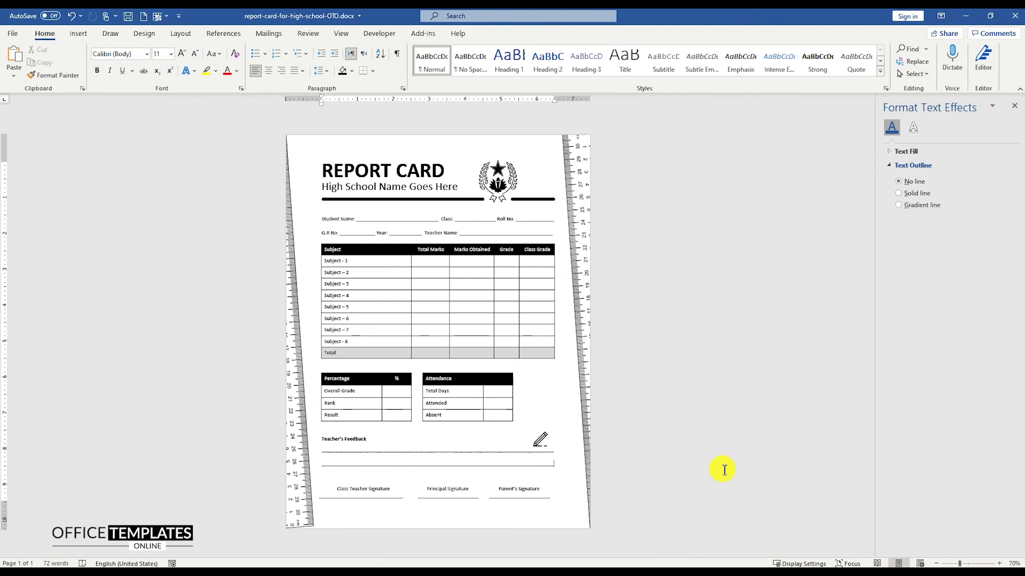
- Shade the Overall Grade, Result, Total Days and Absent rows White, Background 1, Darker 15%
{"action": "left_click_drag", "start_coordinate": [371, 392], "coordinate": [483, 391]}
{"action": "left_click", "coordinate": [485, 416], "text": "ctrl"}
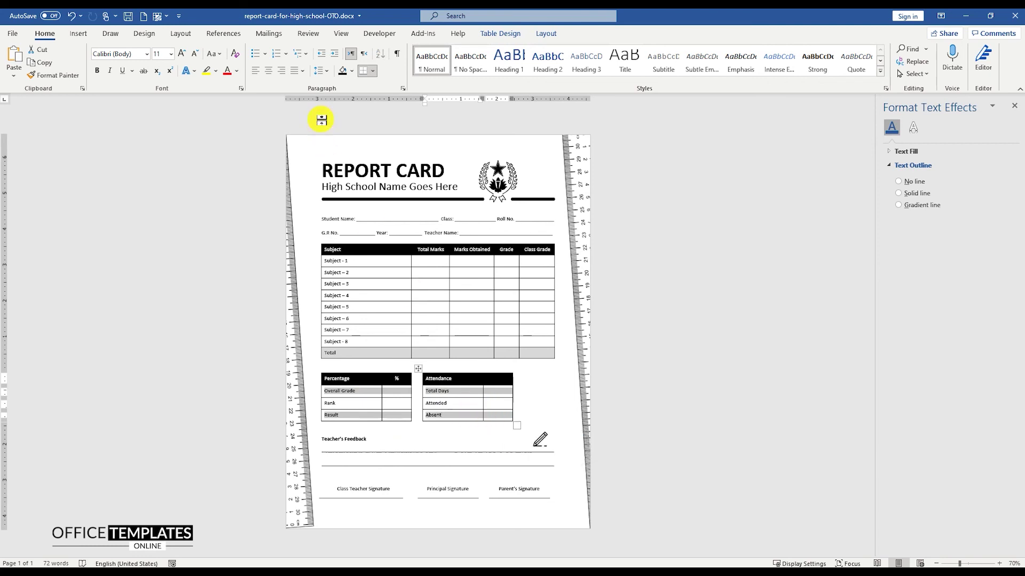
{"action": "left_click", "coordinate": [352, 71]}
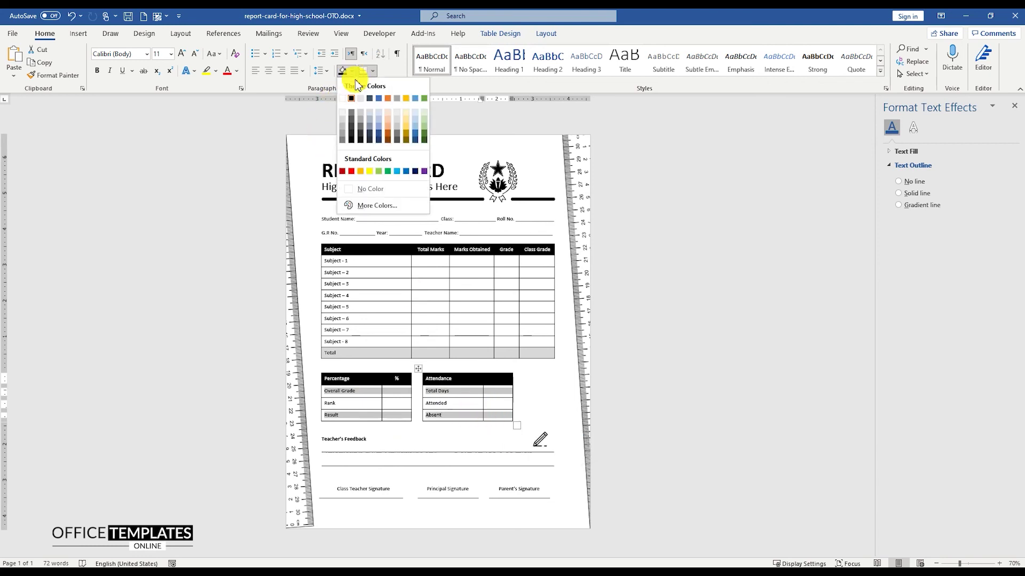
{"action": "left_click", "coordinate": [343, 122]}
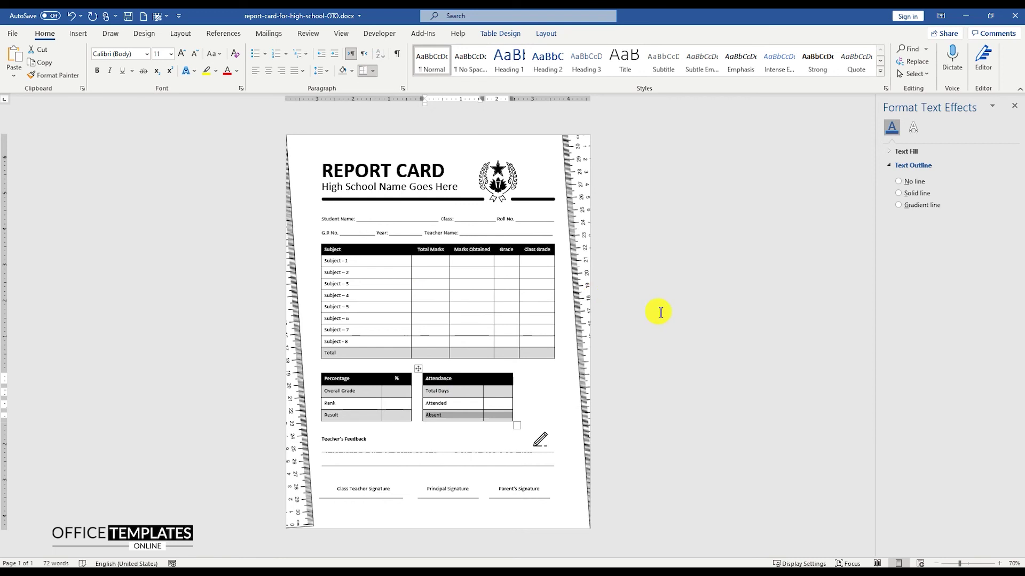
{"action": "left_click", "coordinate": [660, 313]}
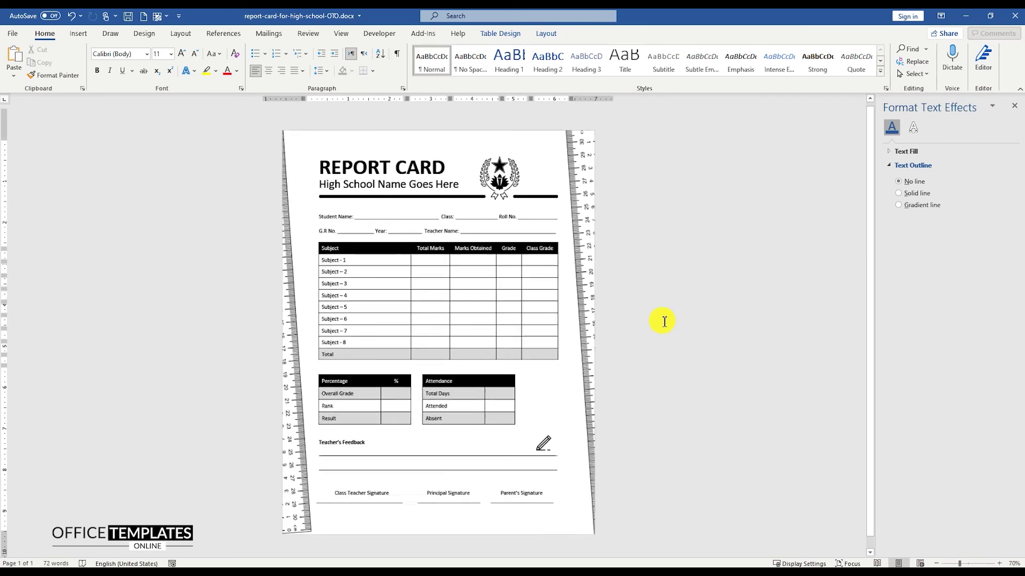
{"action": "left_click", "coordinate": [668, 346]}
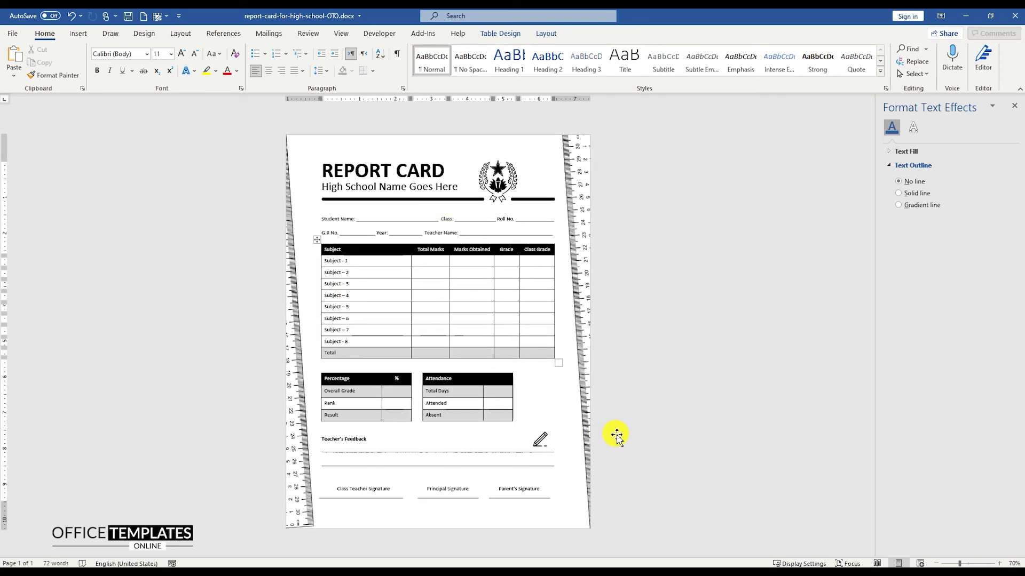
{"action": "left_click", "coordinate": [671, 441]}
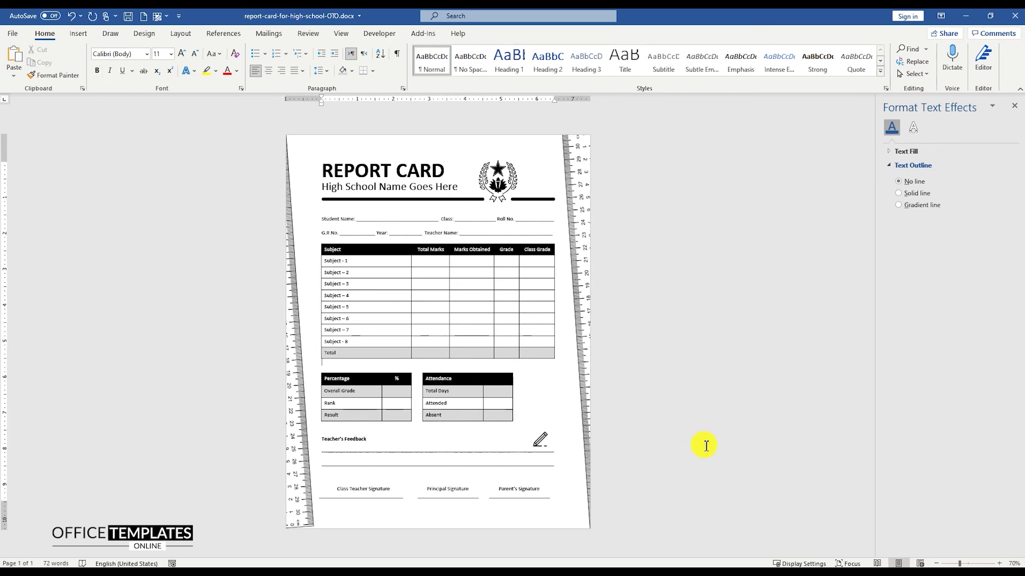